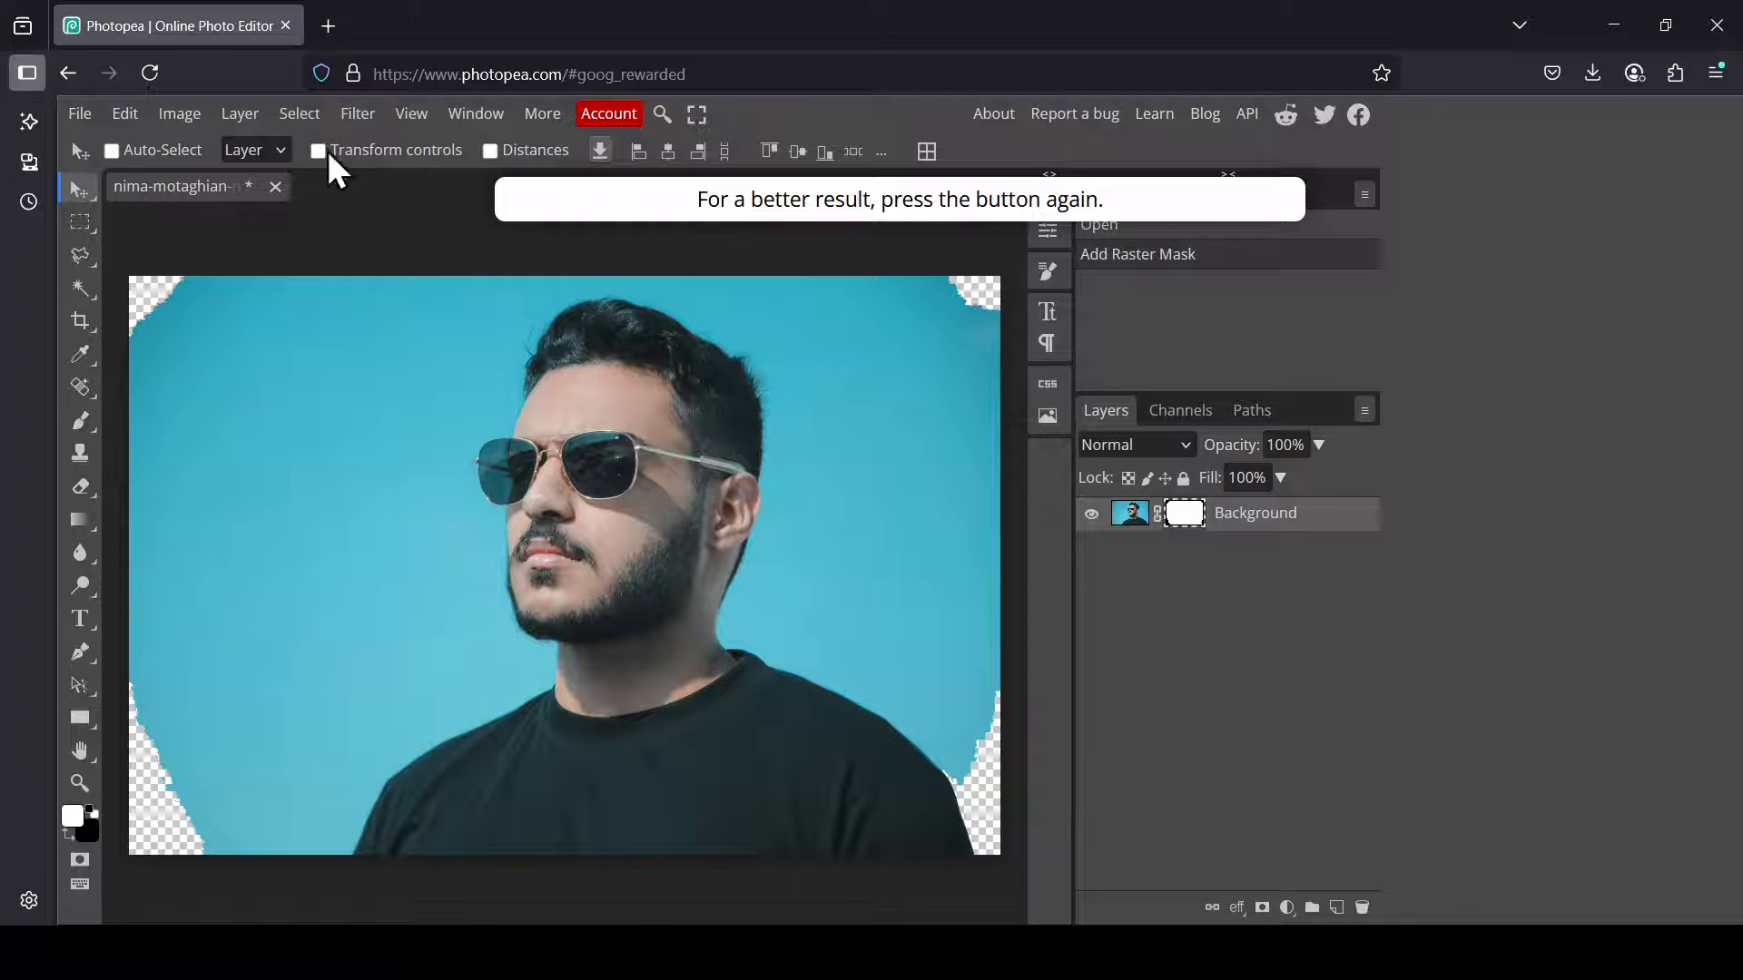
# - Run Remove BG on the portrait layer and apply its raster mask permanently
pyautogui.click(311, 124)
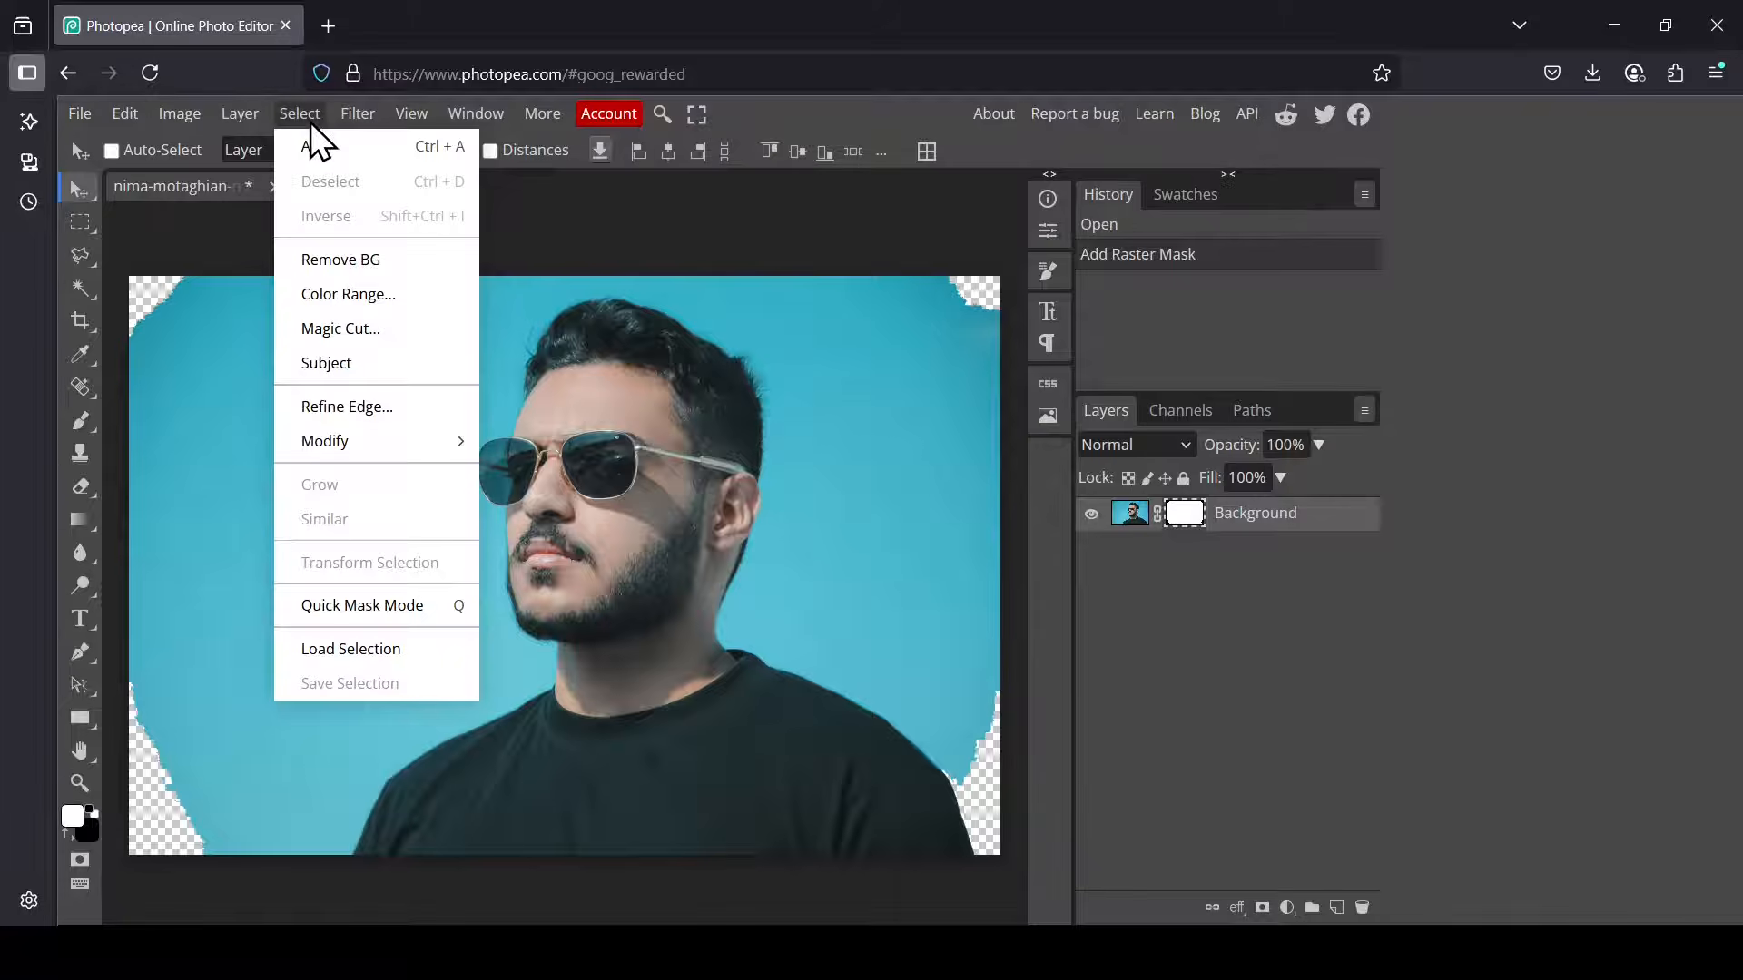
pyautogui.click(358, 260)
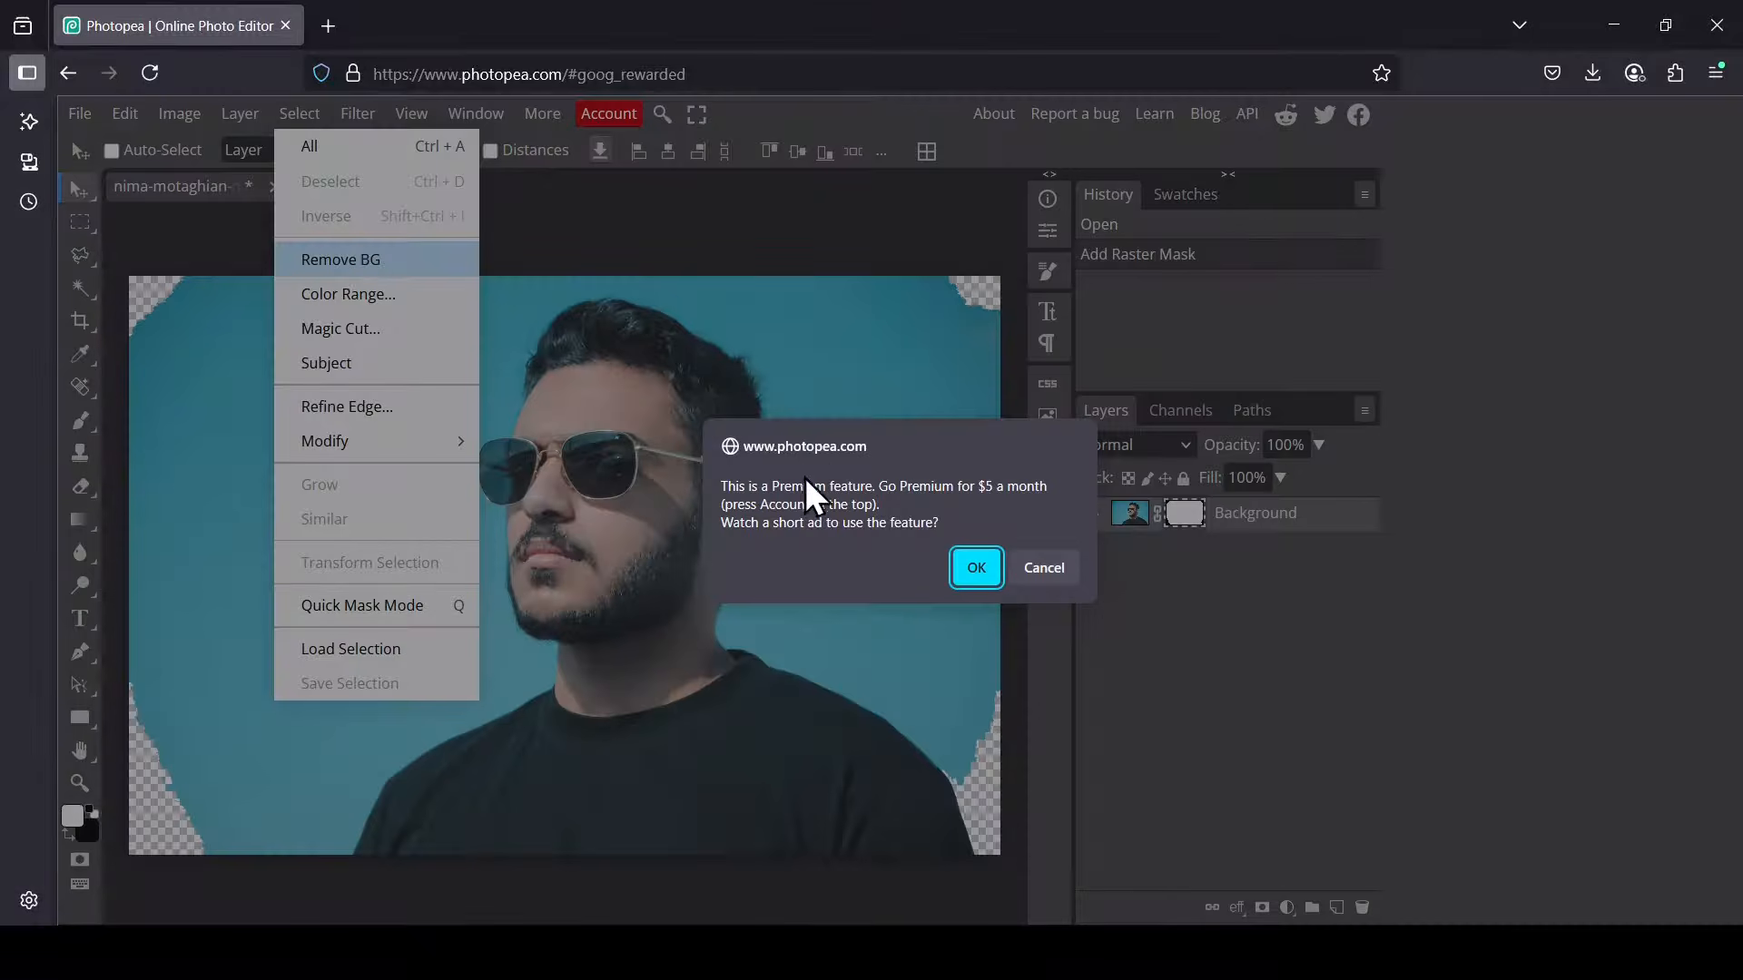
pyautogui.click(977, 569)
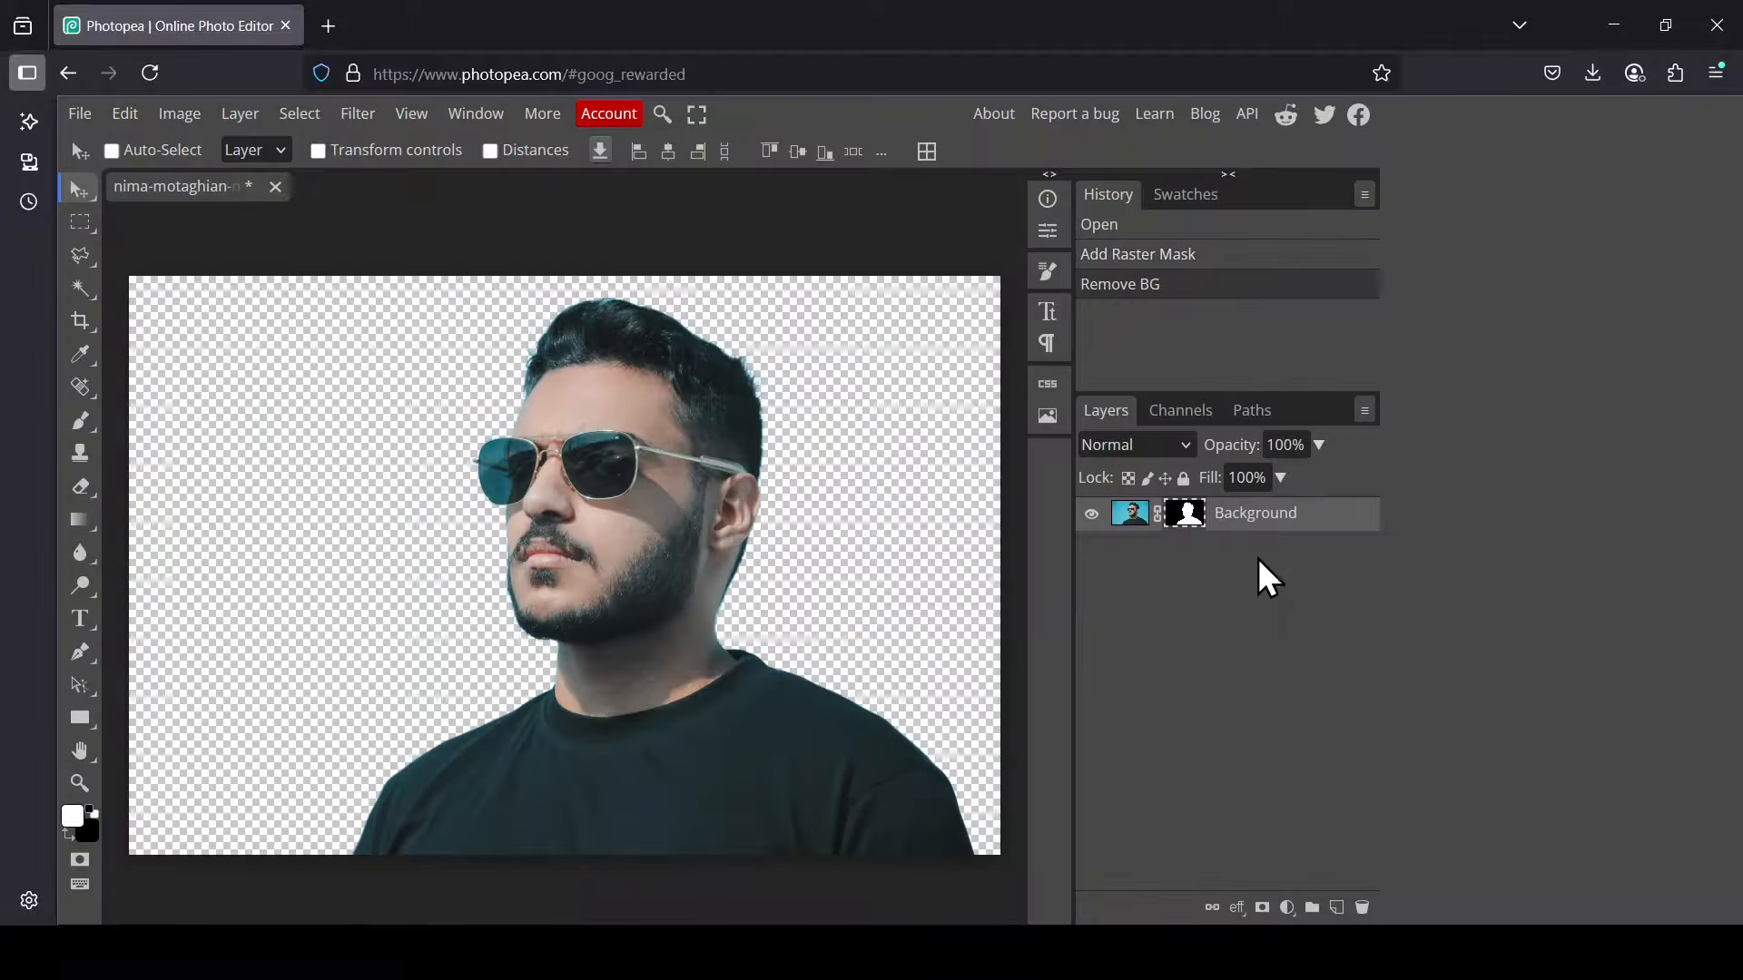
pyautogui.rightClick(1196, 520)
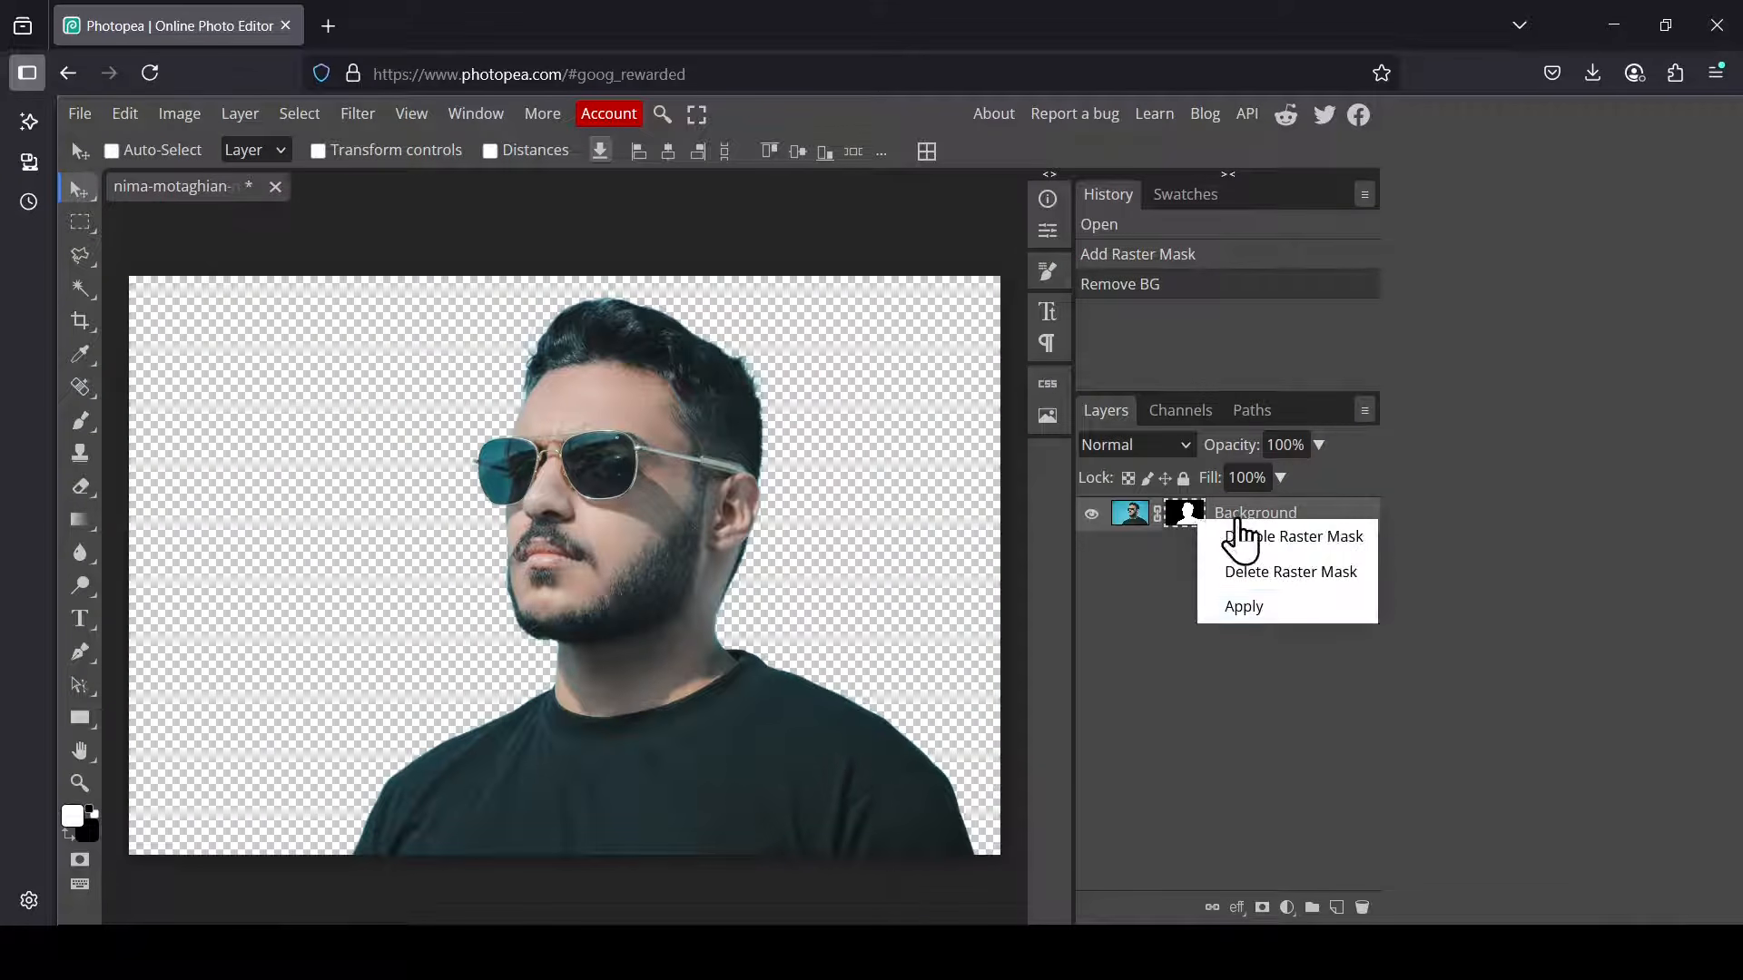
pyautogui.click(1269, 614)
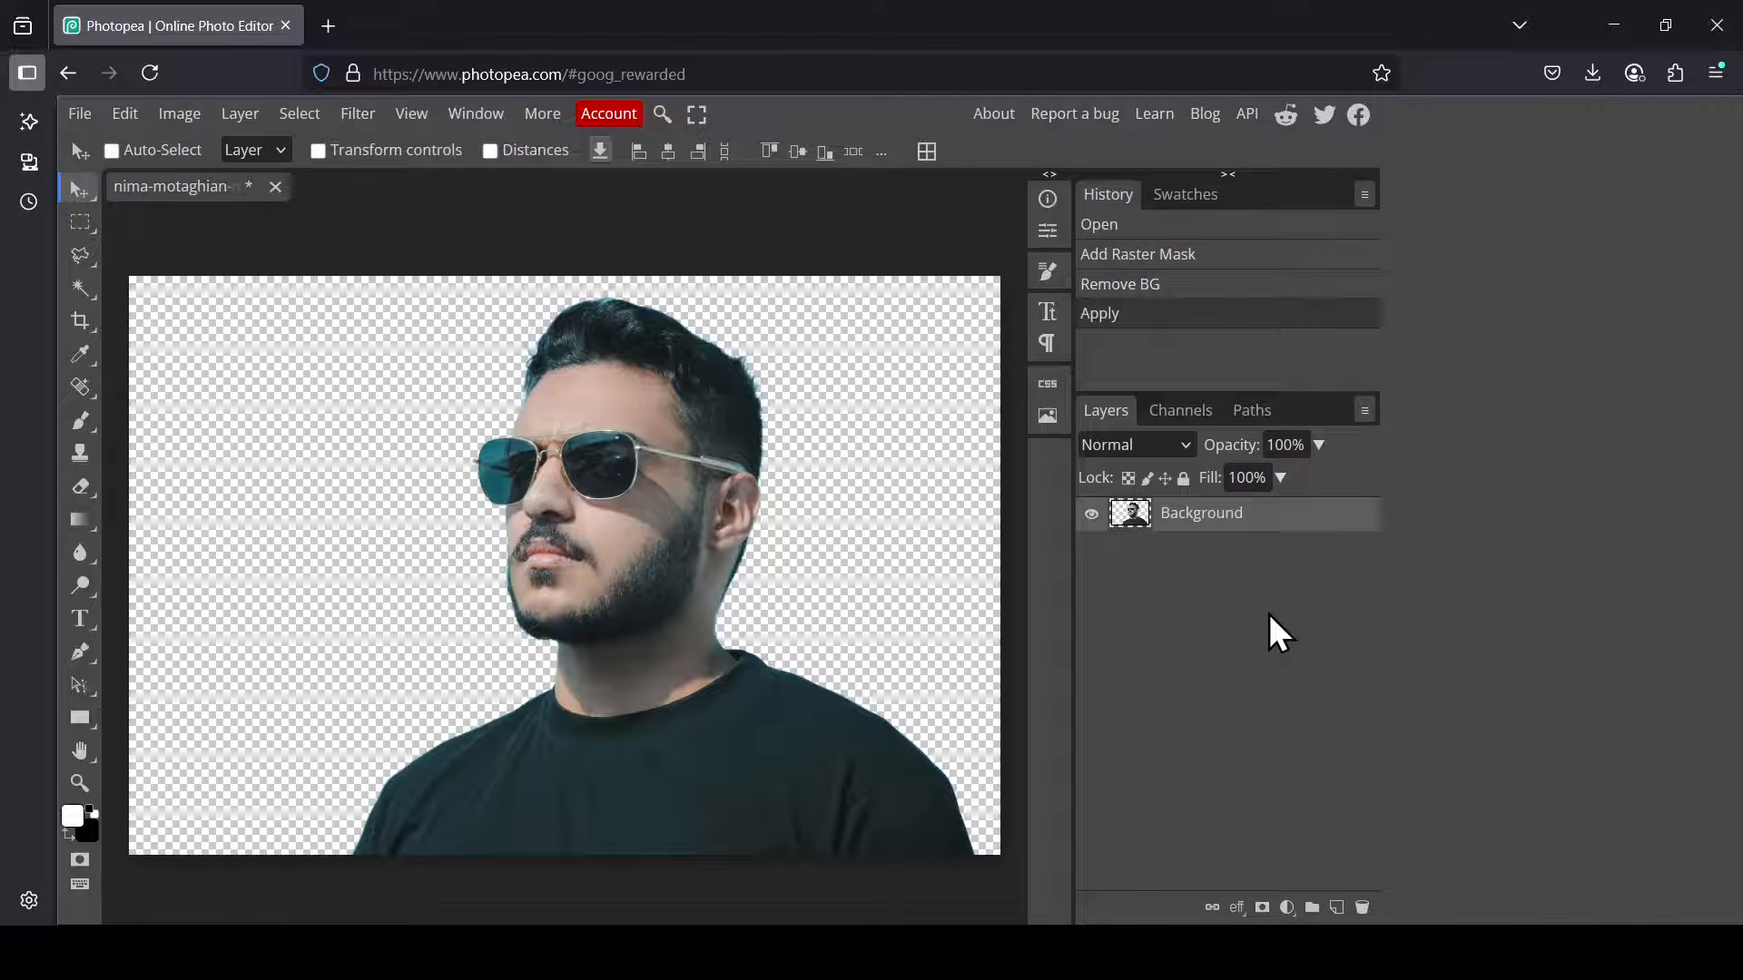
# - Add a layer beneath the portrait and fill it with a diagonal linear gradient from white at the upper-left corner to light grey #b8b8b8
pyautogui.click(1337, 910)
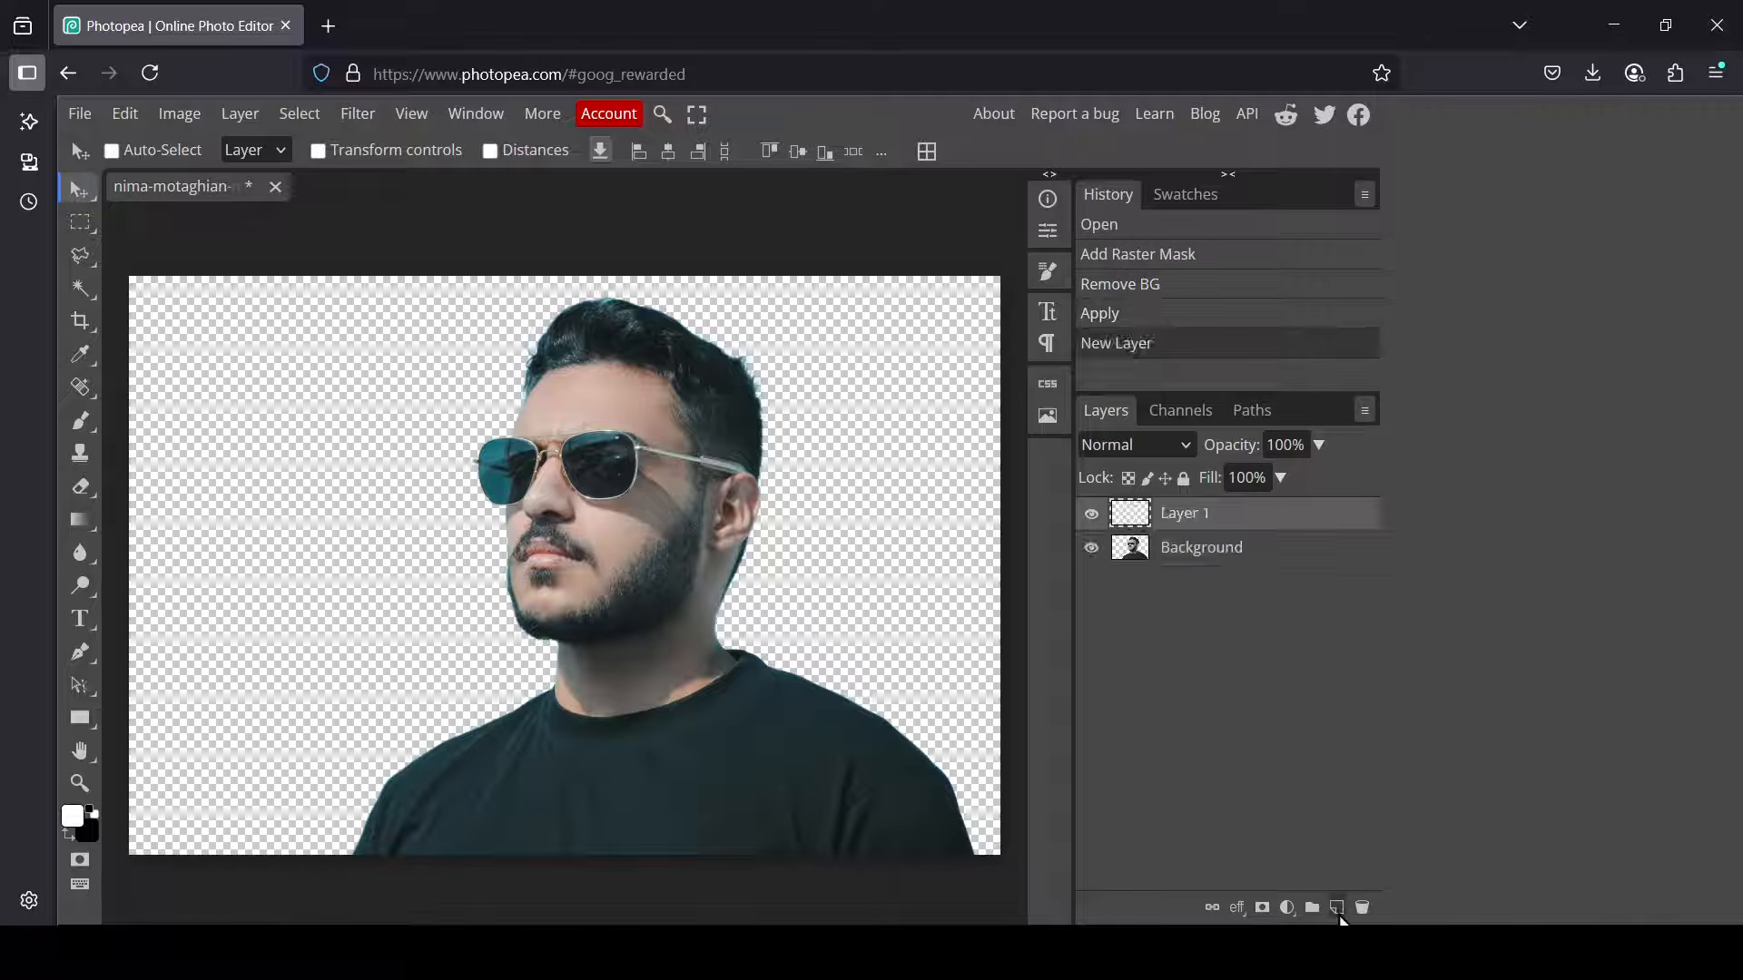
pyautogui.moveTo(1183, 520); pyautogui.dragTo(1180, 564)
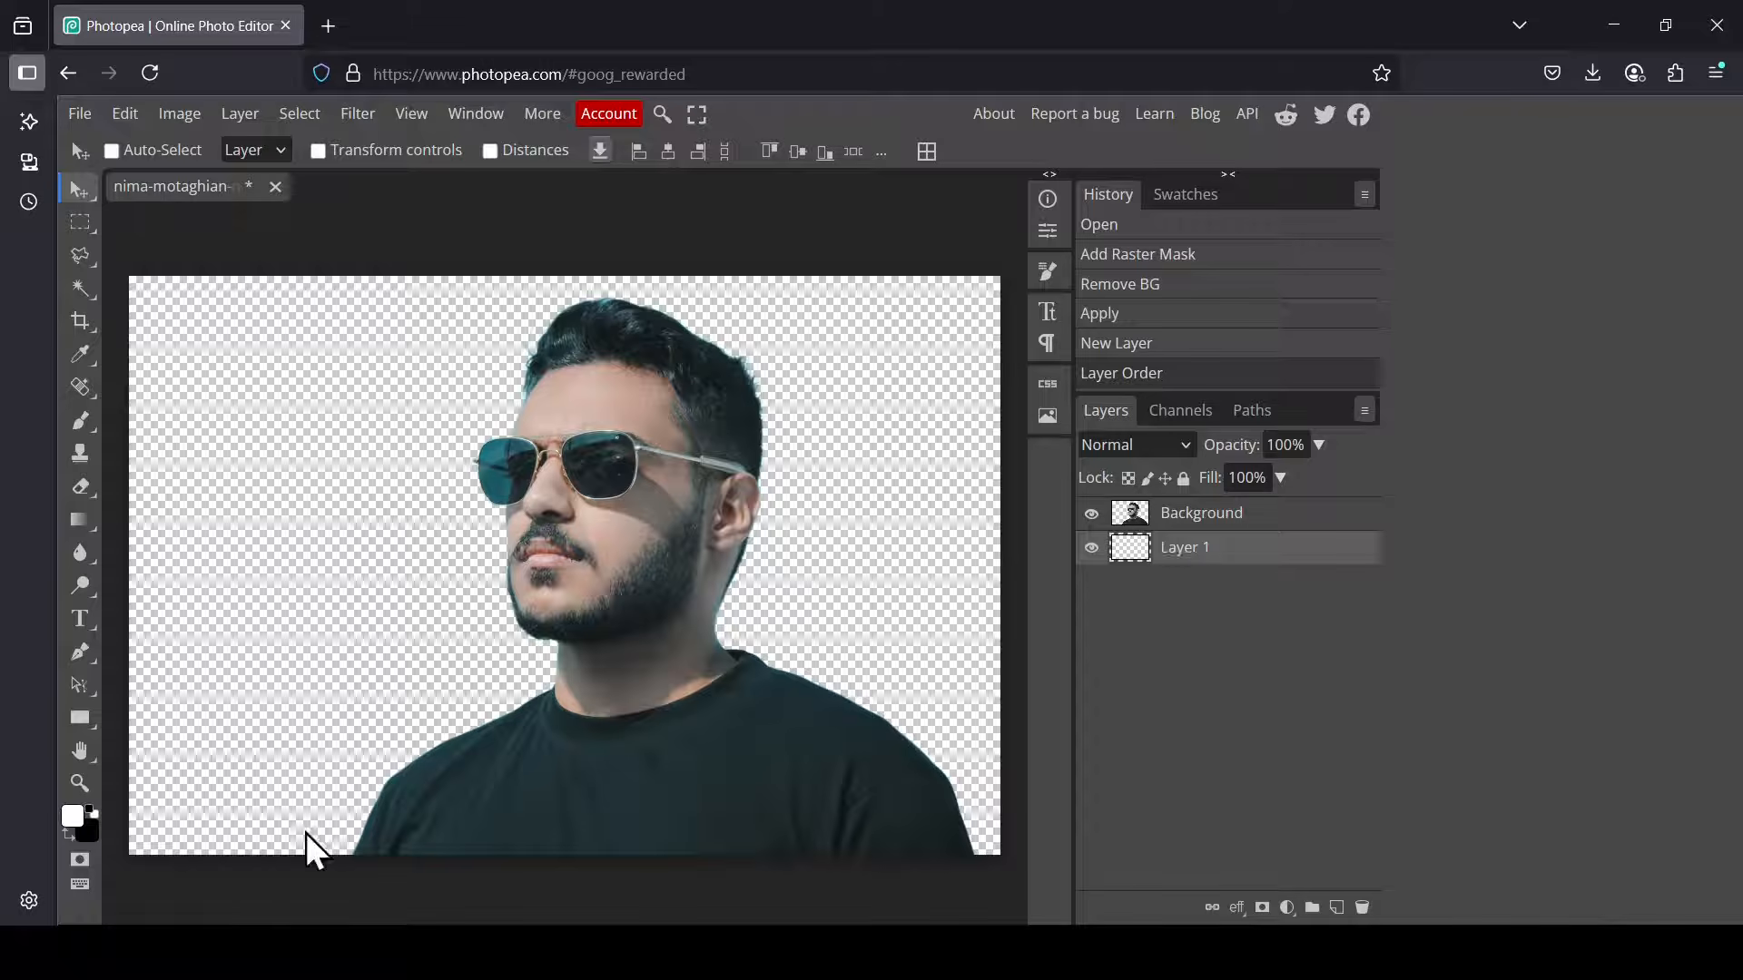
pyautogui.click(90, 833)
pyautogui.moveTo(363, 411); pyautogui.dragTo(214, 396)
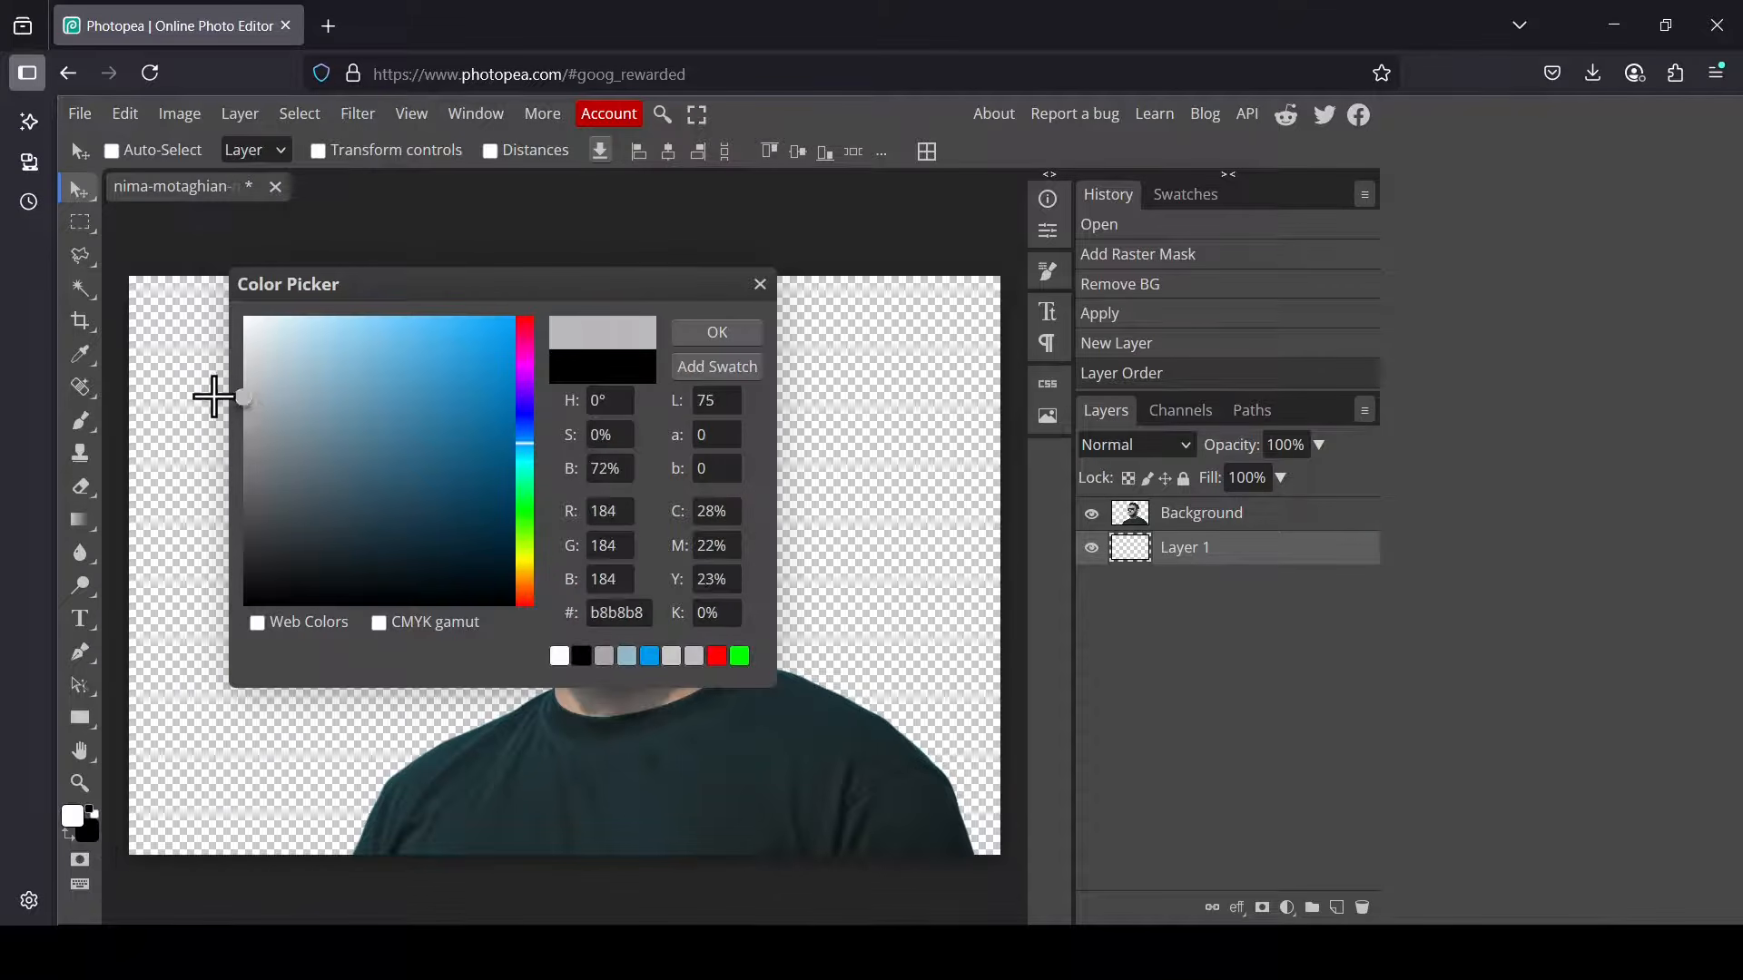
pyautogui.click(717, 333)
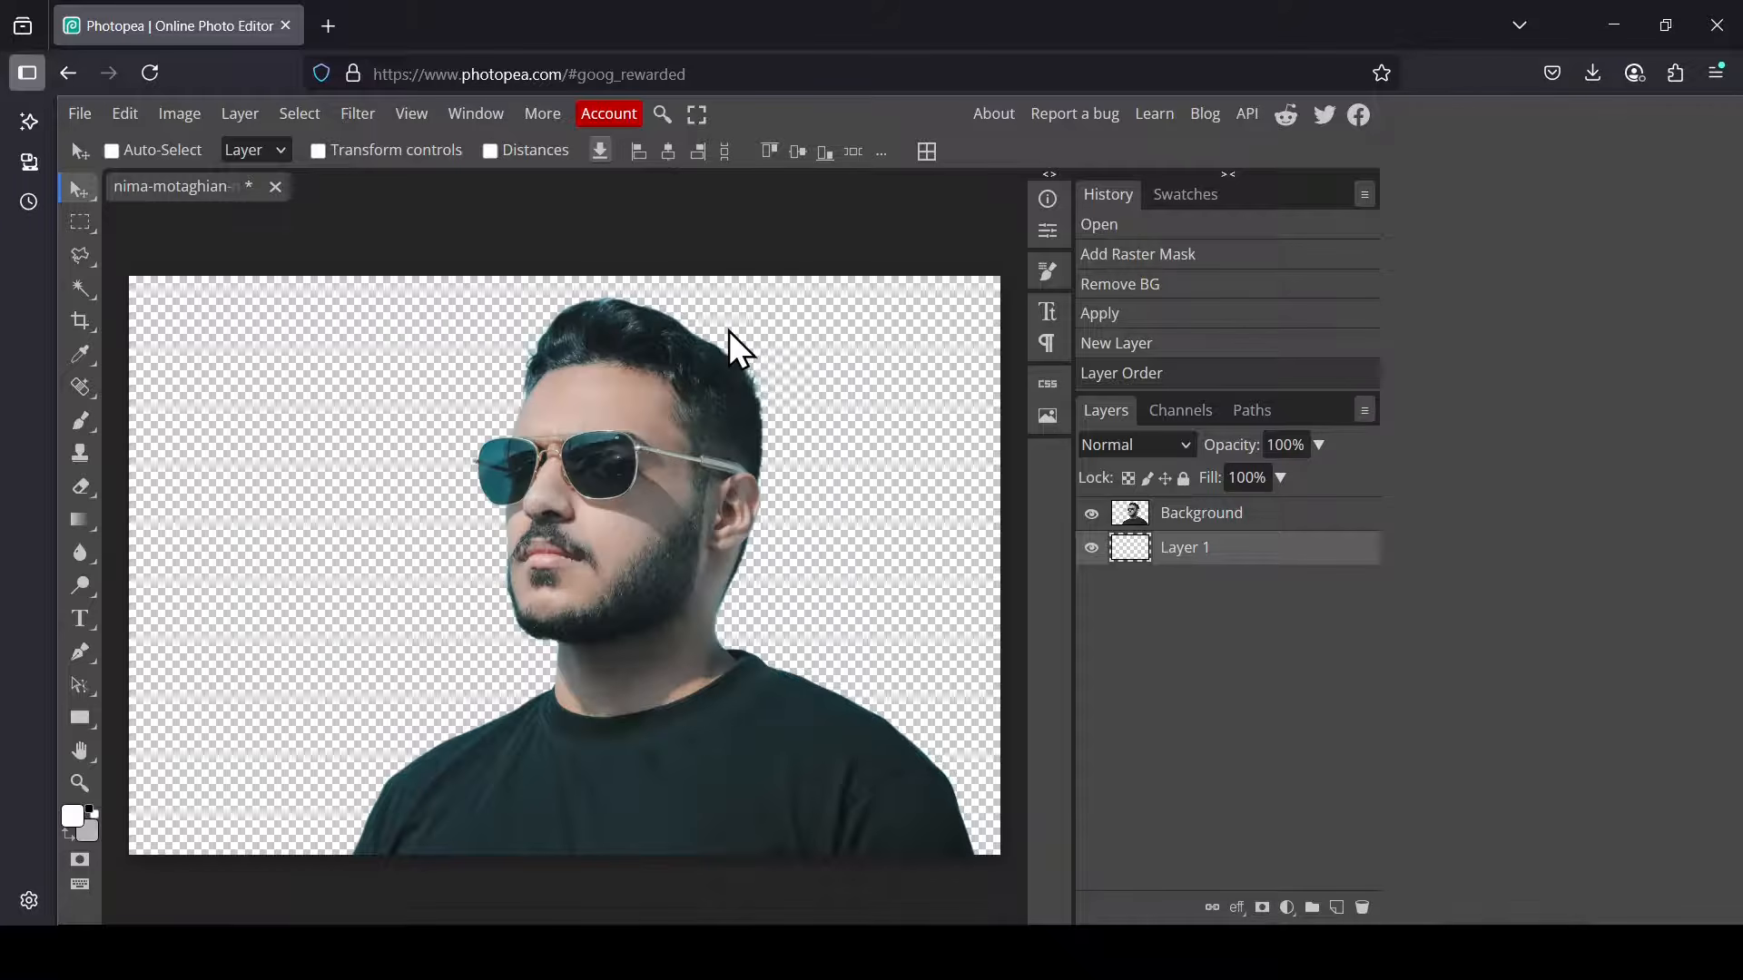
pyautogui.rightClick(80, 519)
pyautogui.click(200, 522)
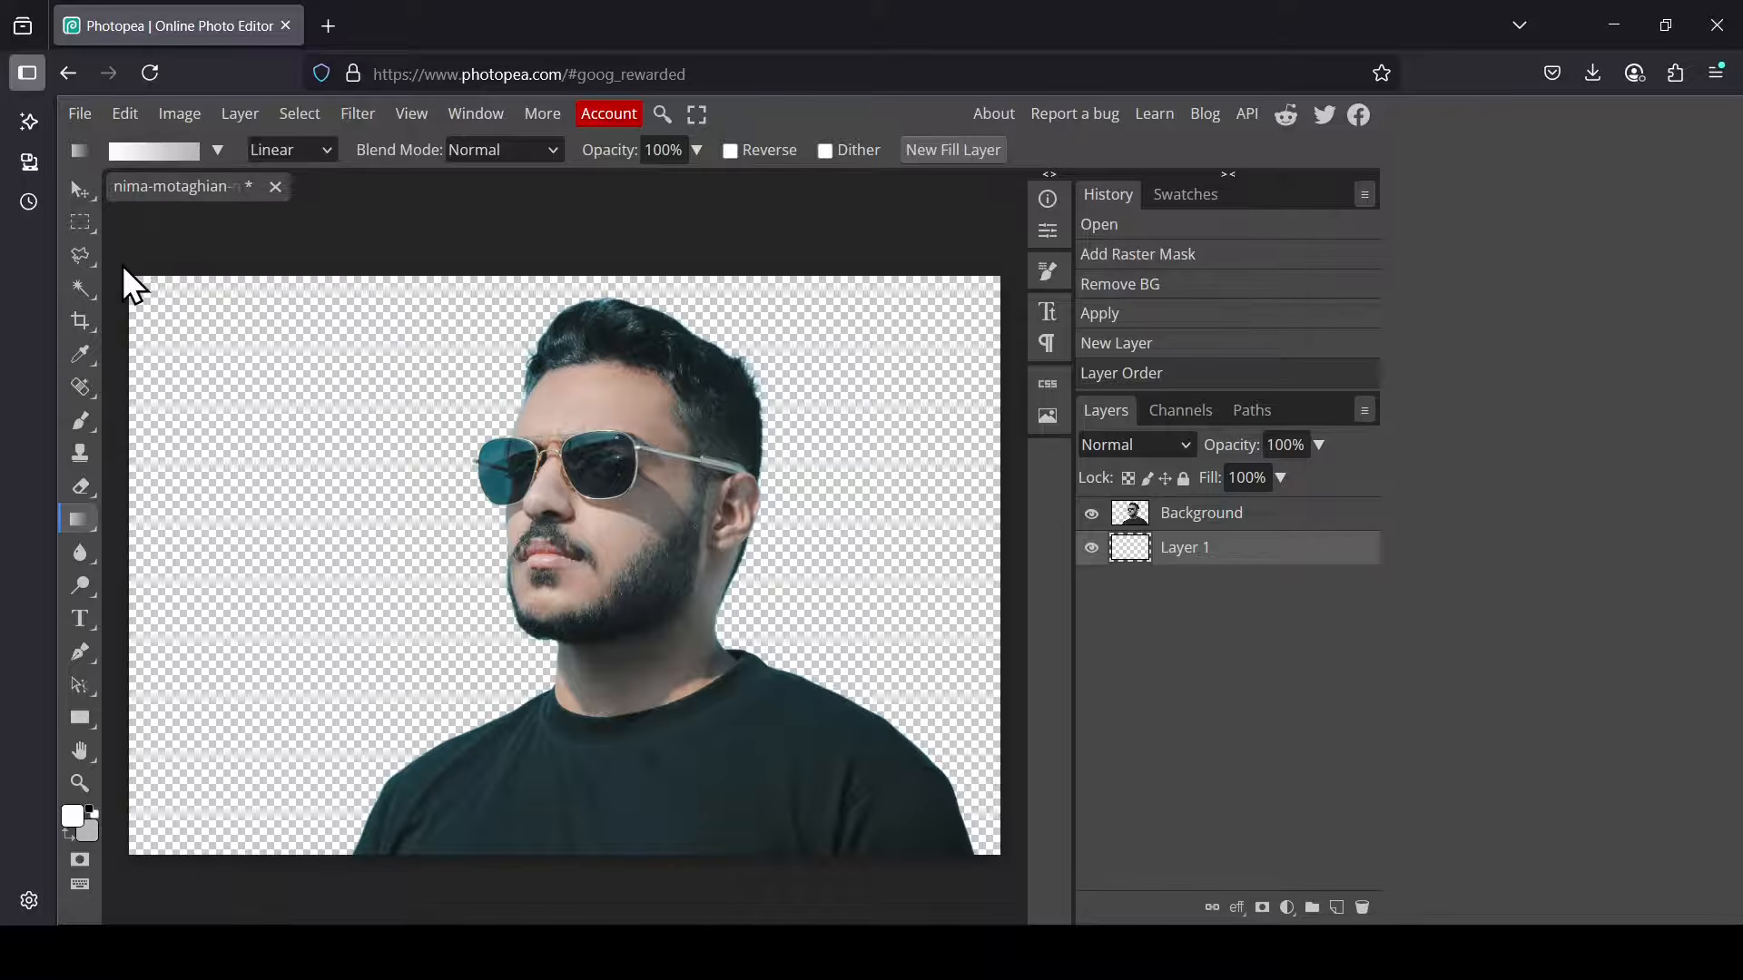
pyautogui.moveTo(121, 263); pyautogui.dragTo(1016, 849)
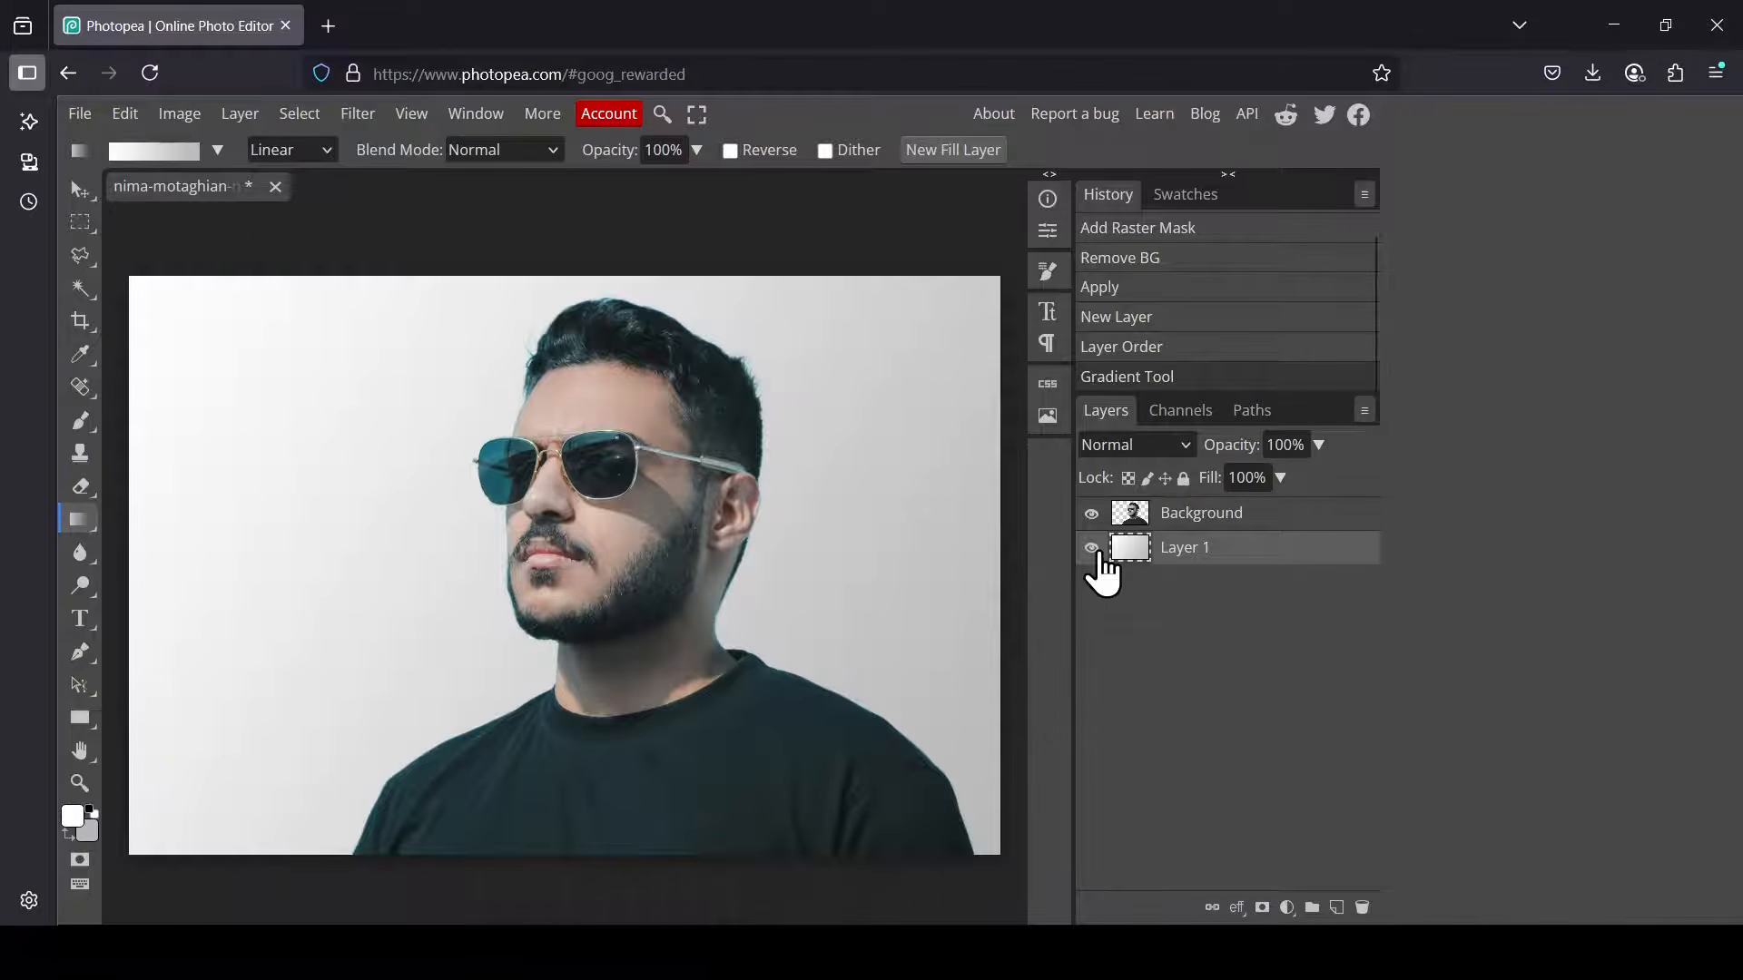
pyautogui.click(1094, 549)
pyautogui.click(1094, 549)
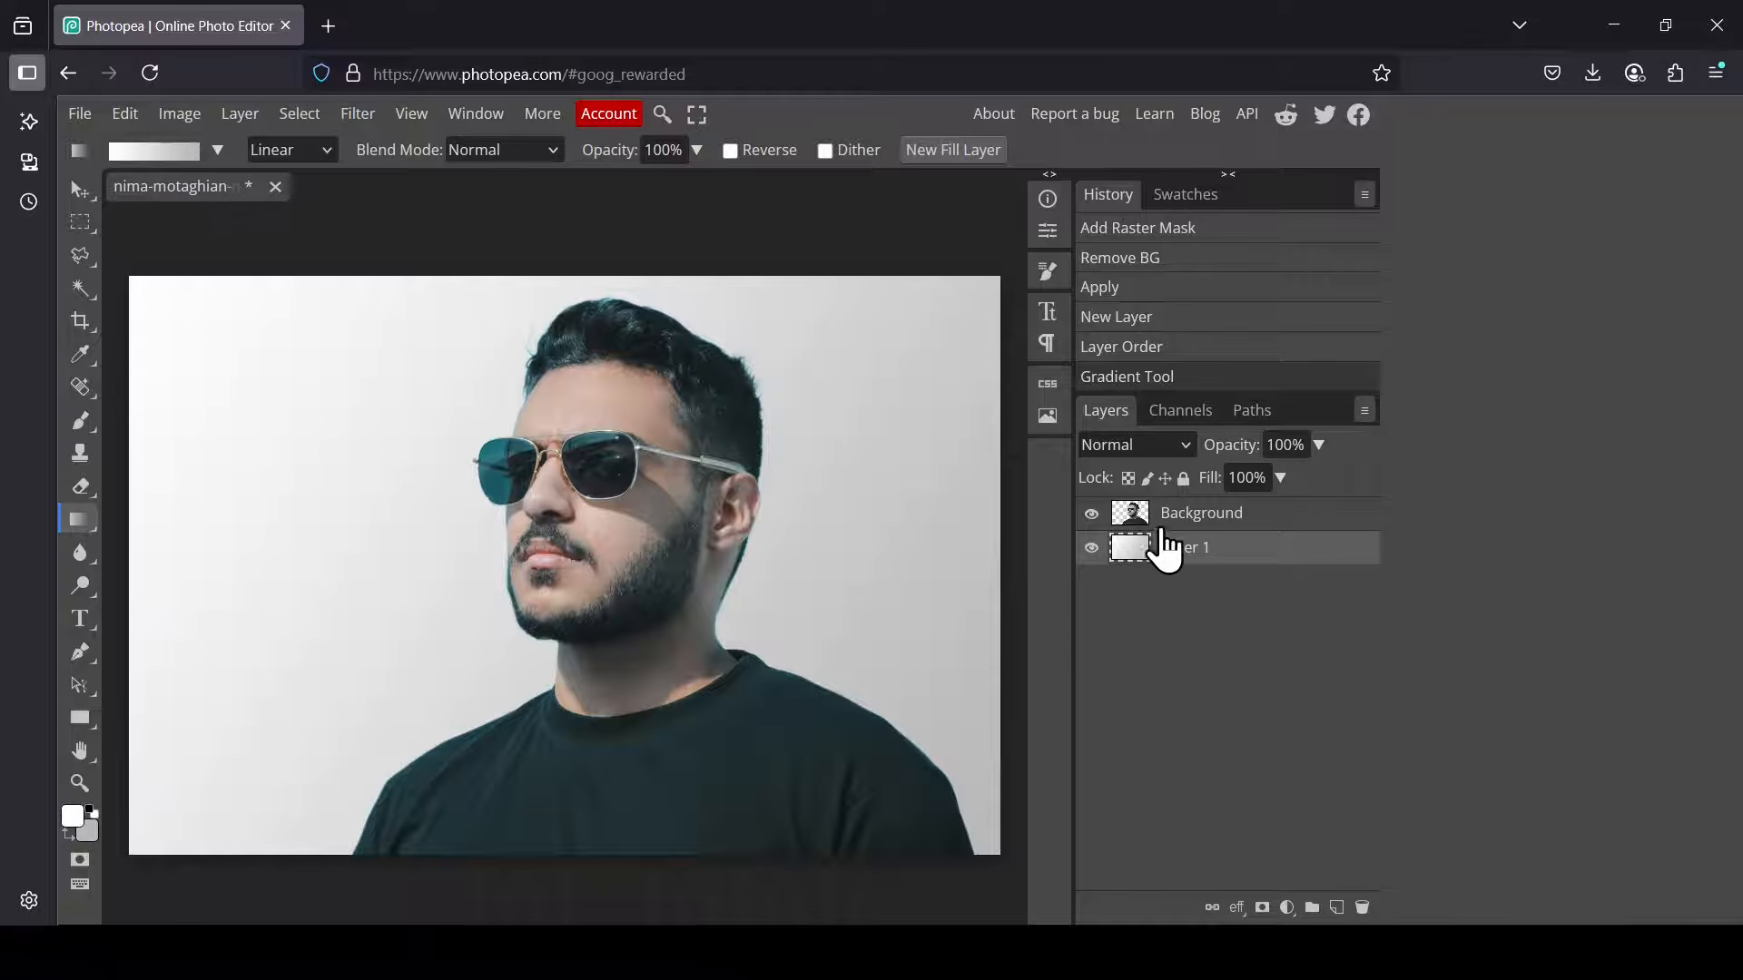
# - Scale the portrait layer proportionally to 123.69% and position it at X 1060 px, Y 786 px
pyautogui.click(1166, 515)
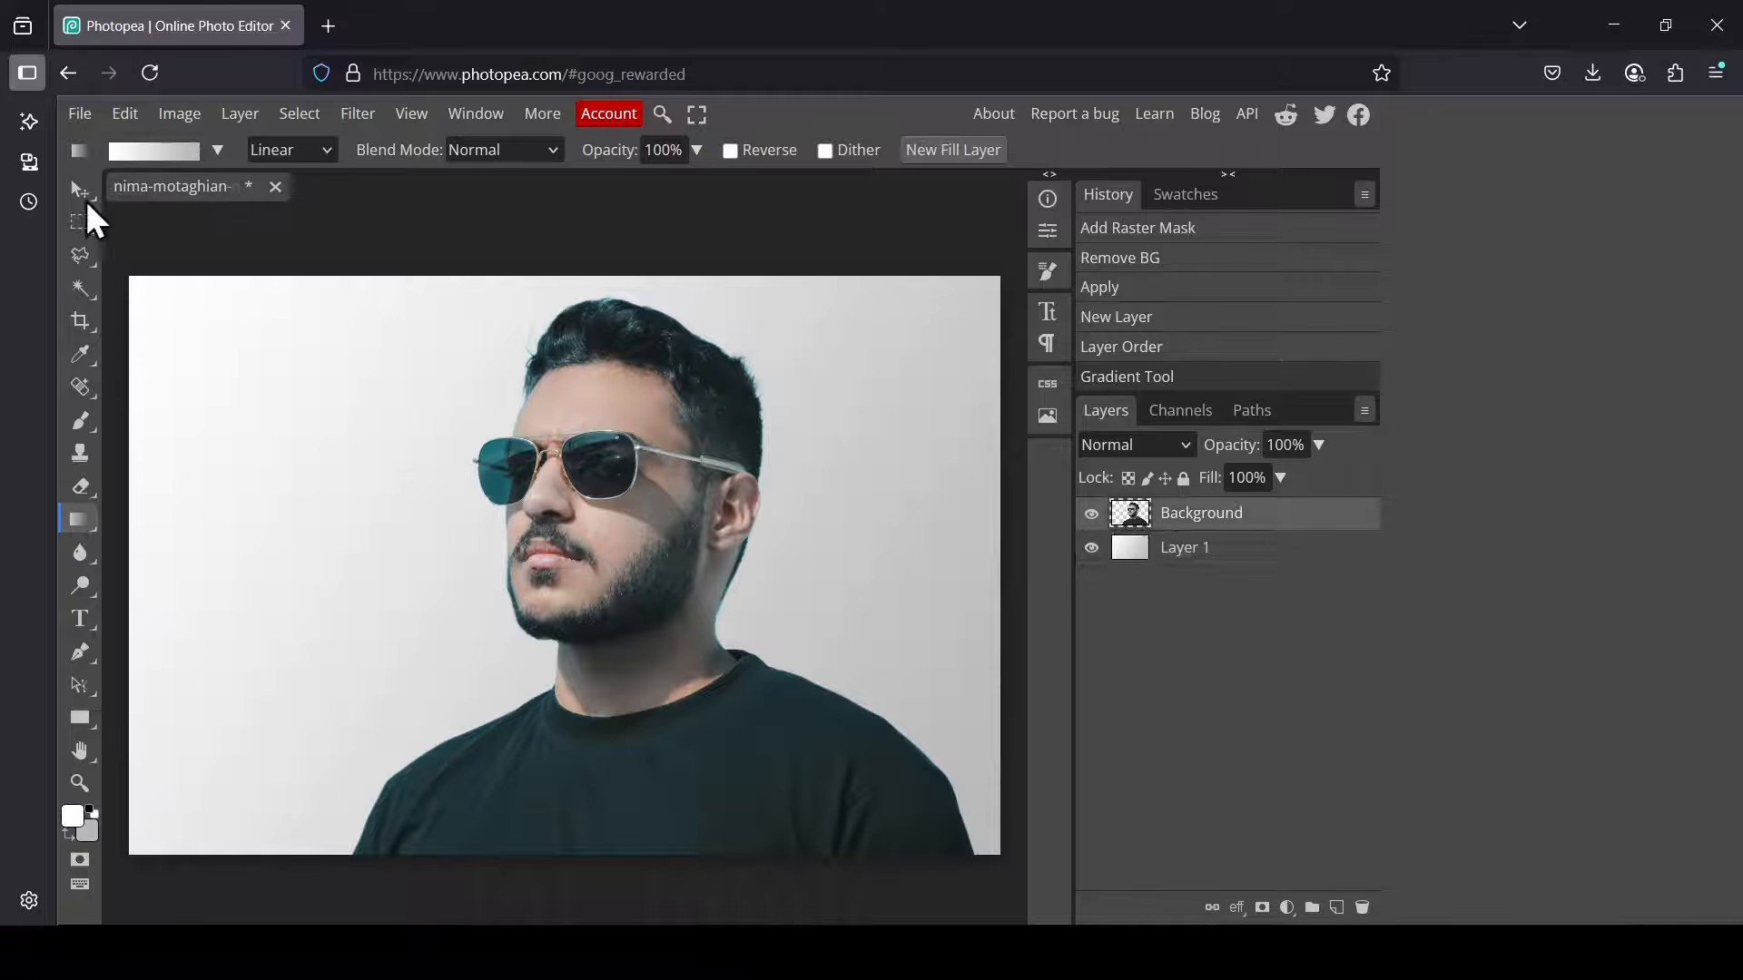
pyautogui.click(84, 193)
pyautogui.click(393, 151)
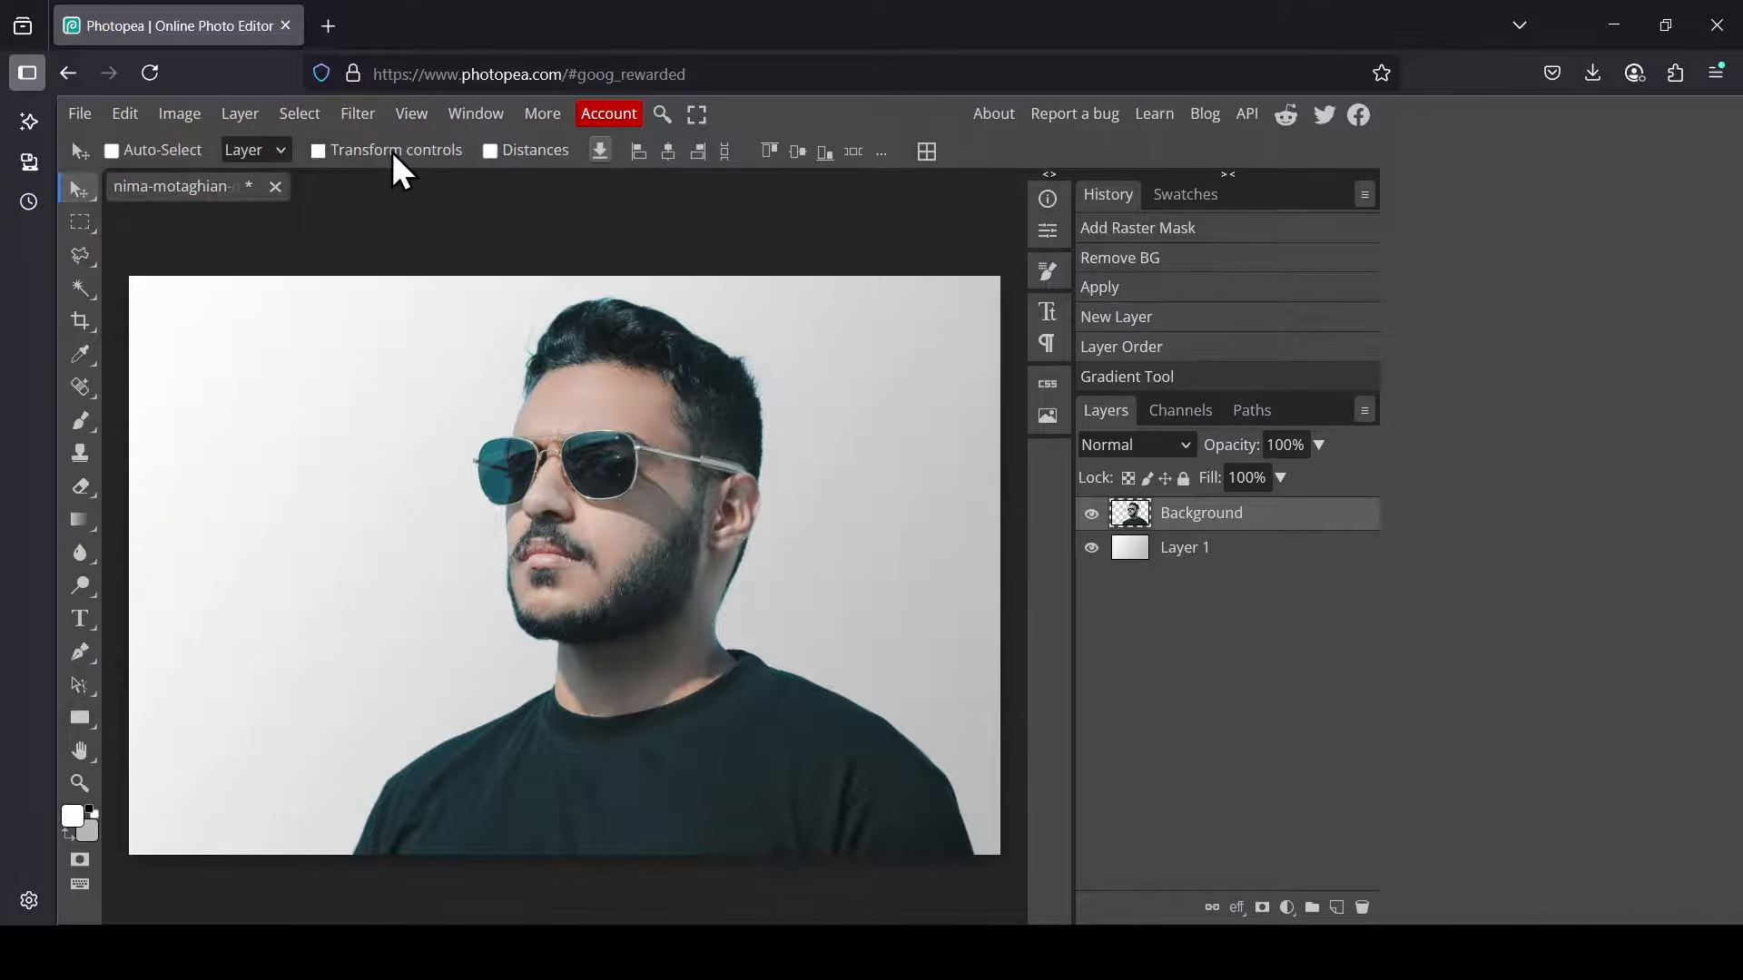
pyautogui.click(392, 150)
pyautogui.moveTo(662, 294); pyautogui.dragTo(742, 168)
pyautogui.moveTo(808, 465); pyautogui.dragTo(772, 570)
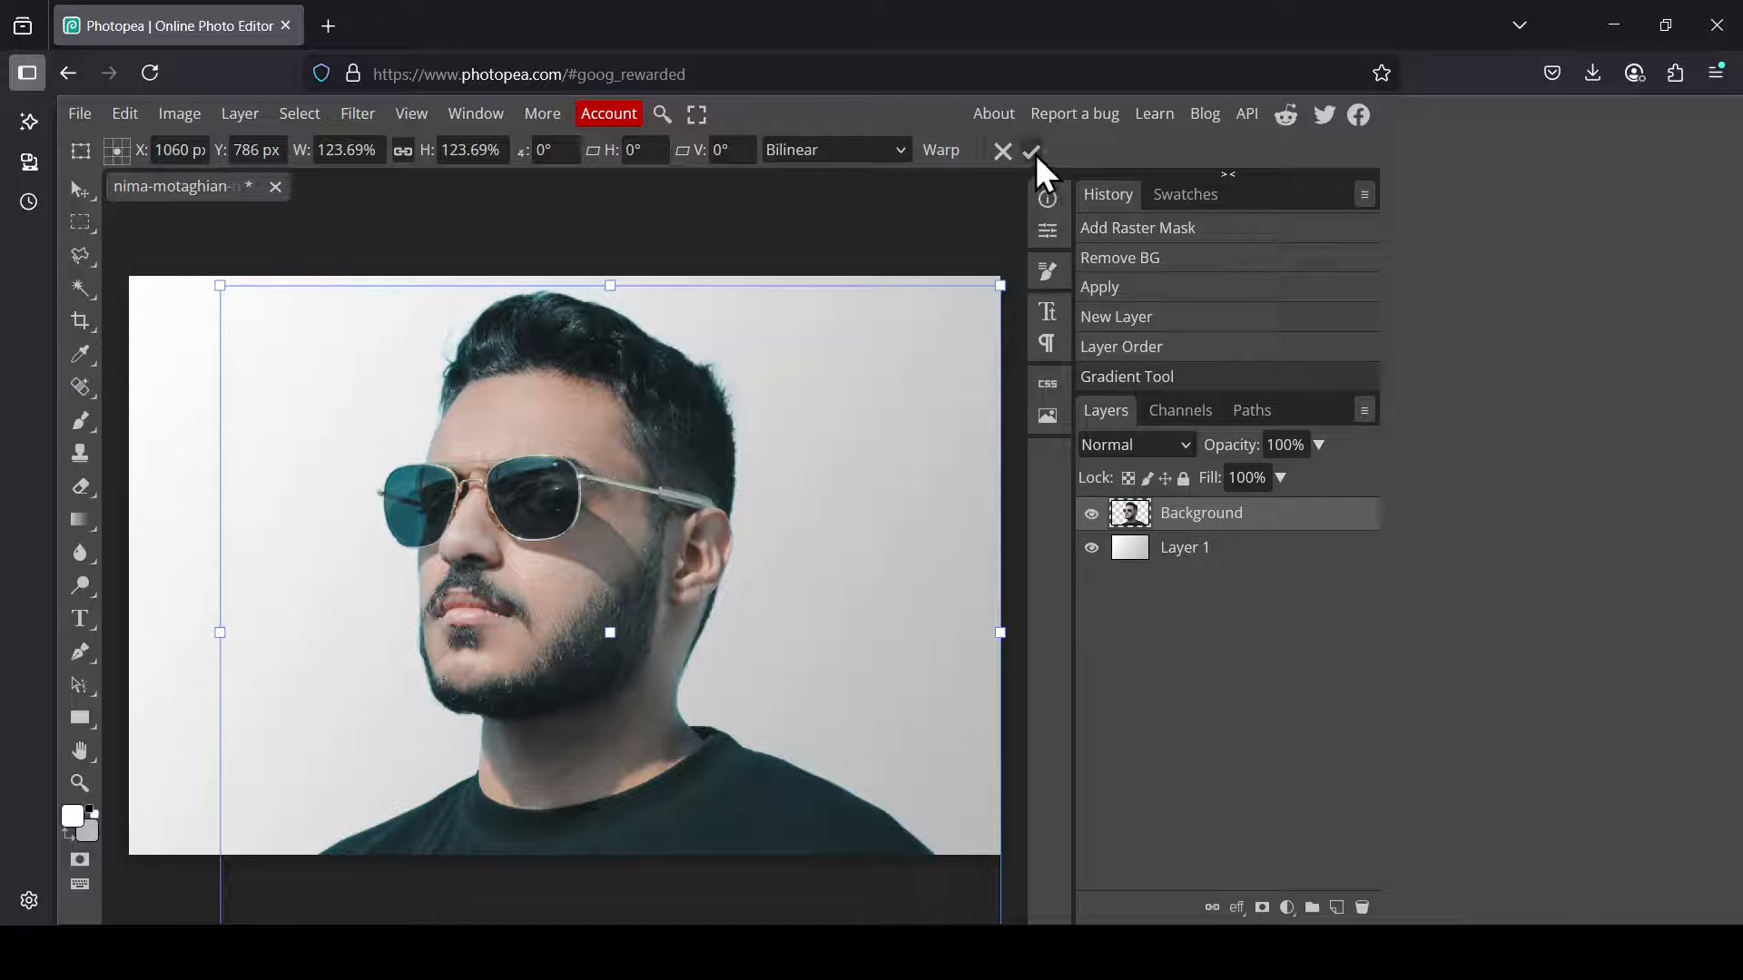
pyautogui.click(1035, 153)
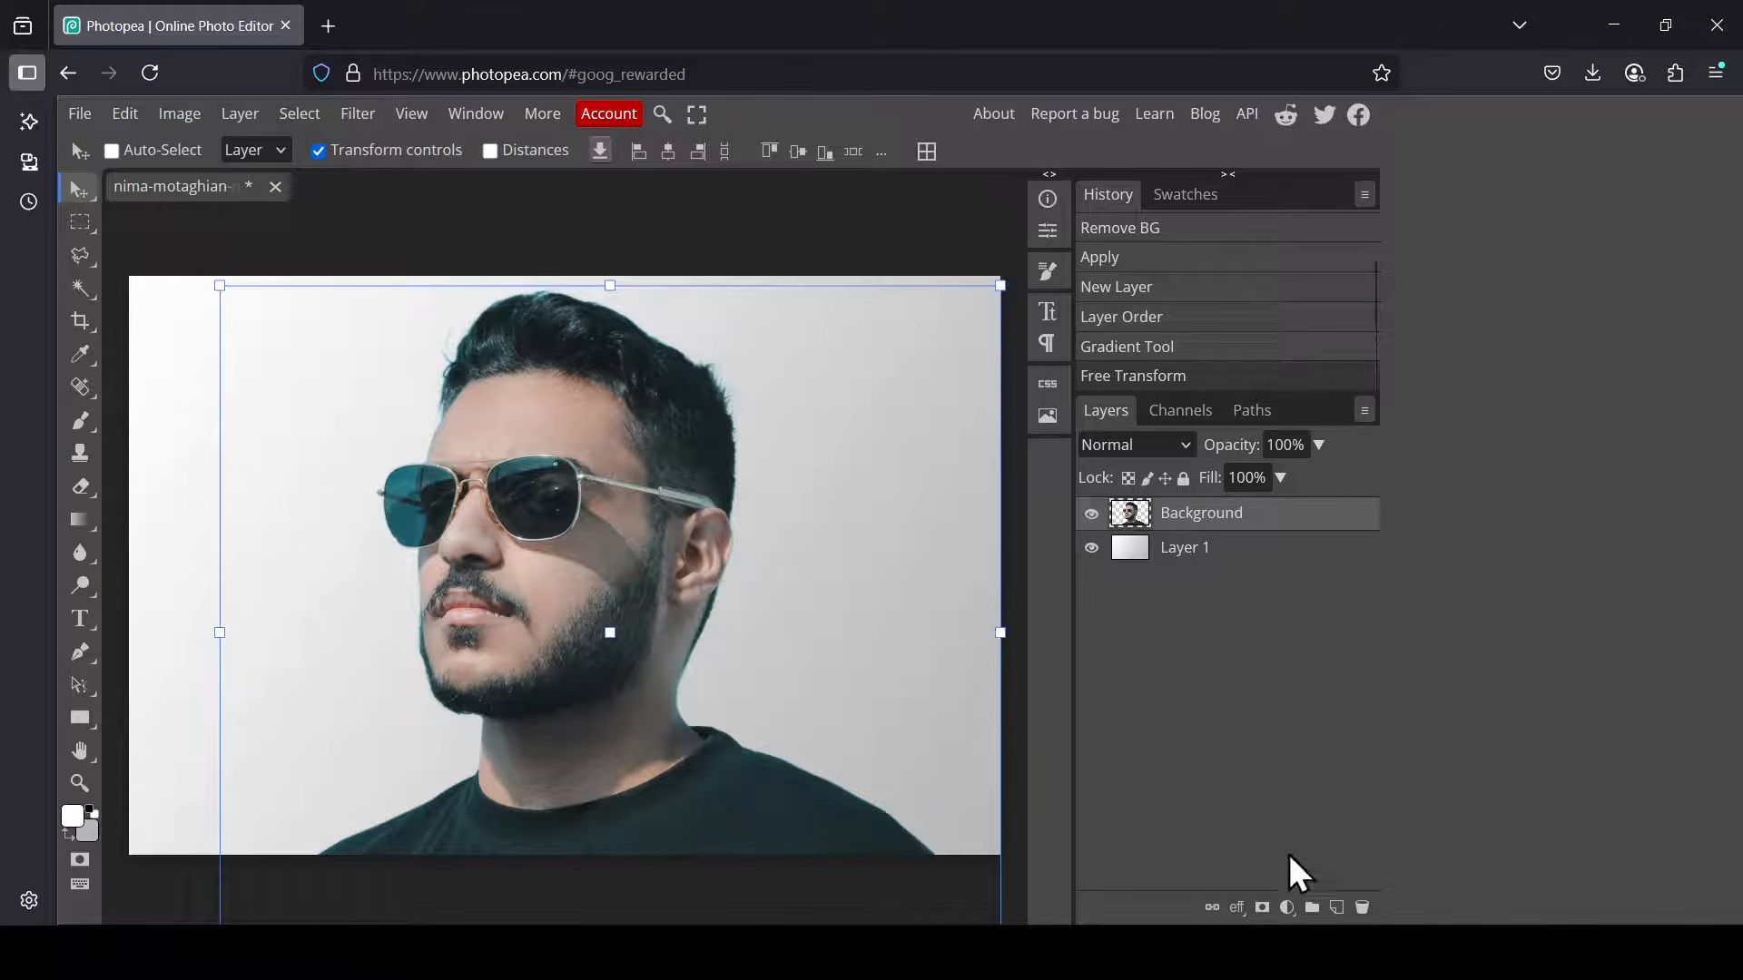
# - Add a Black & White adjustment layer above the portrait and clip it to the portrait layer
pyautogui.click(1287, 908)
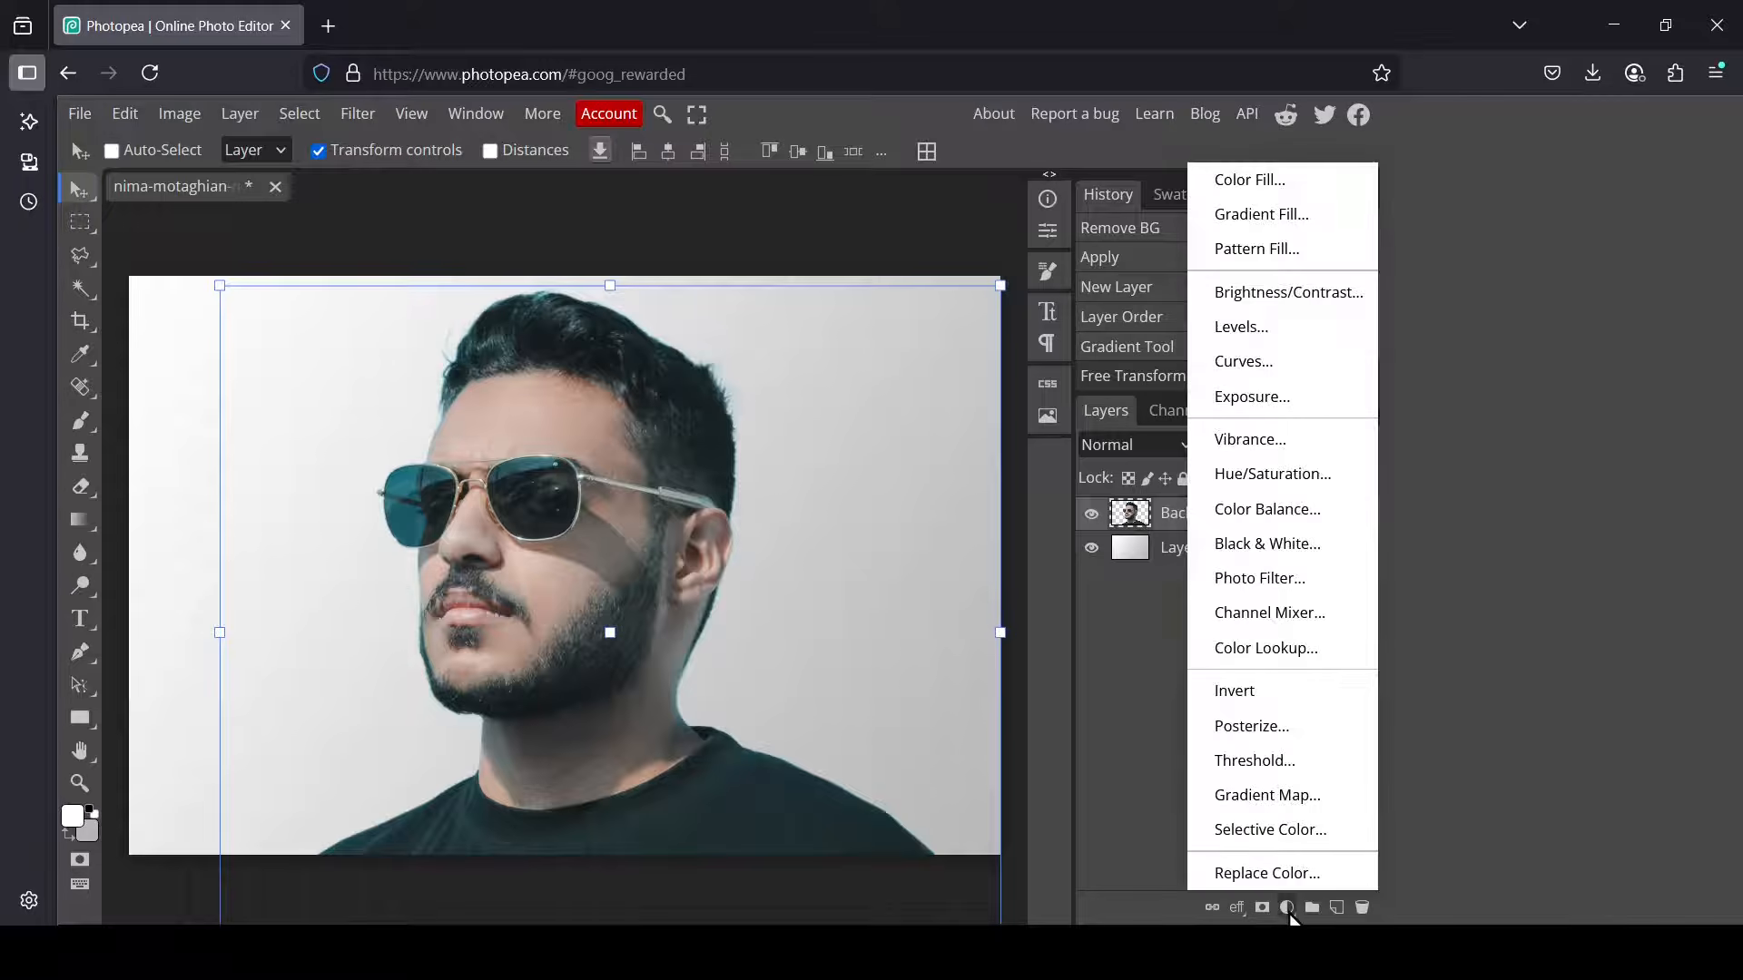
pyautogui.click(1285, 552)
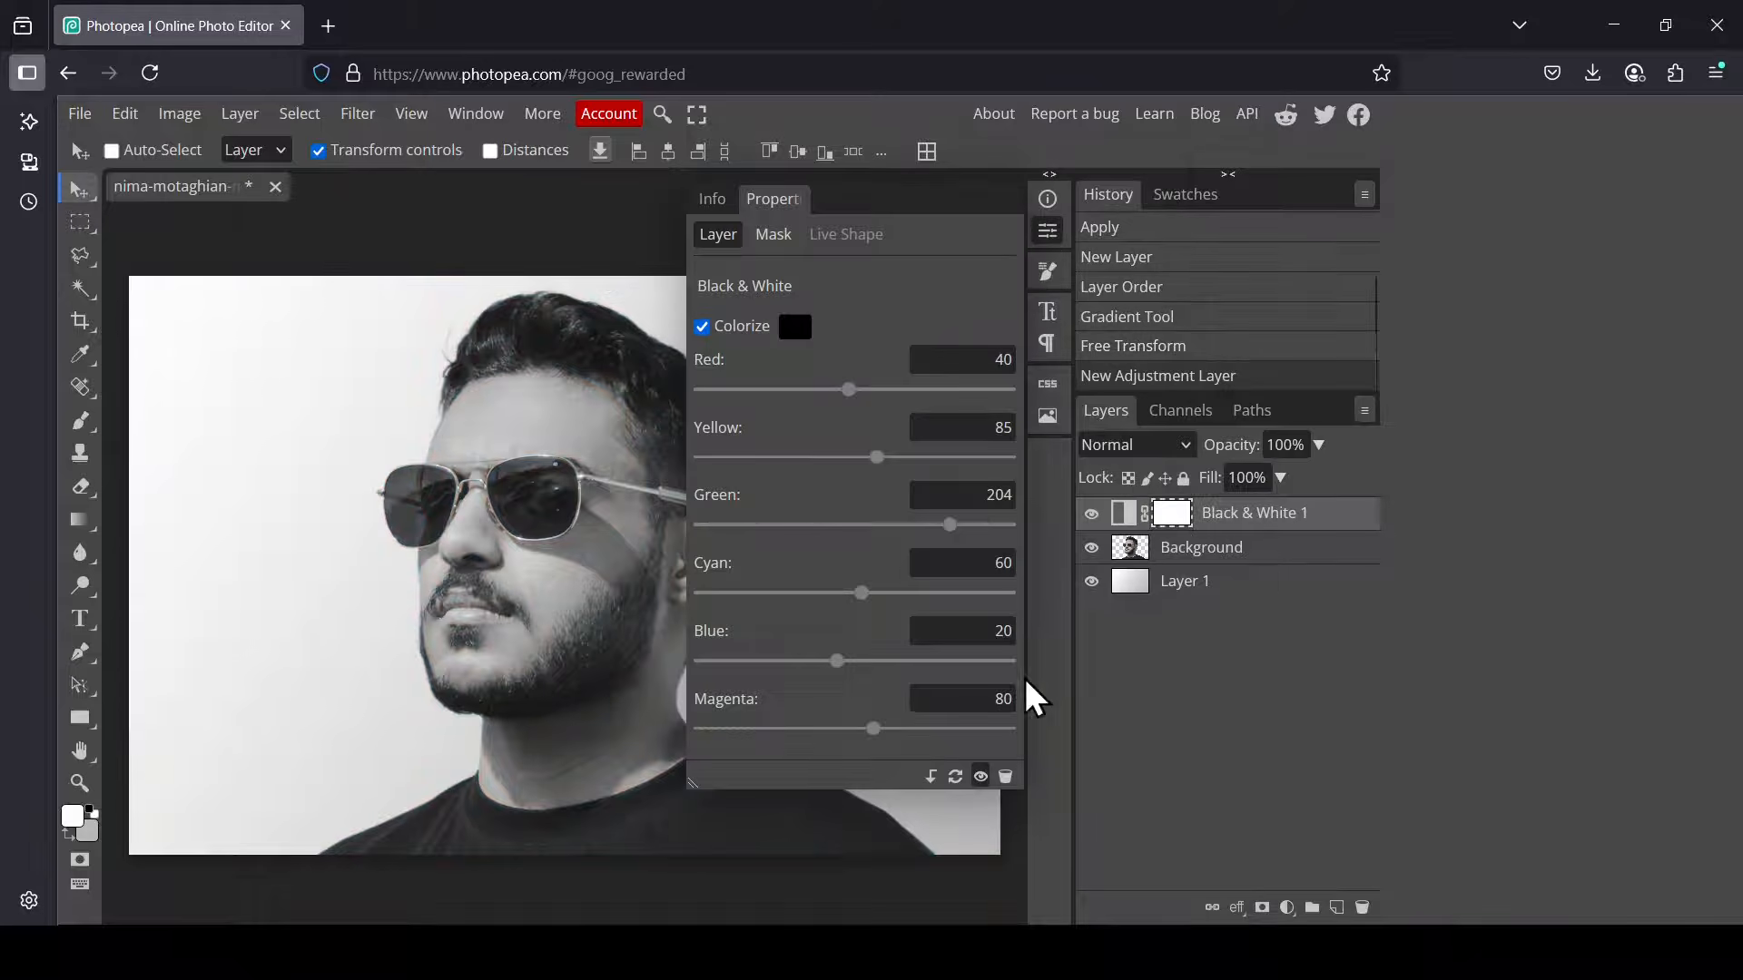
pyautogui.click(929, 778)
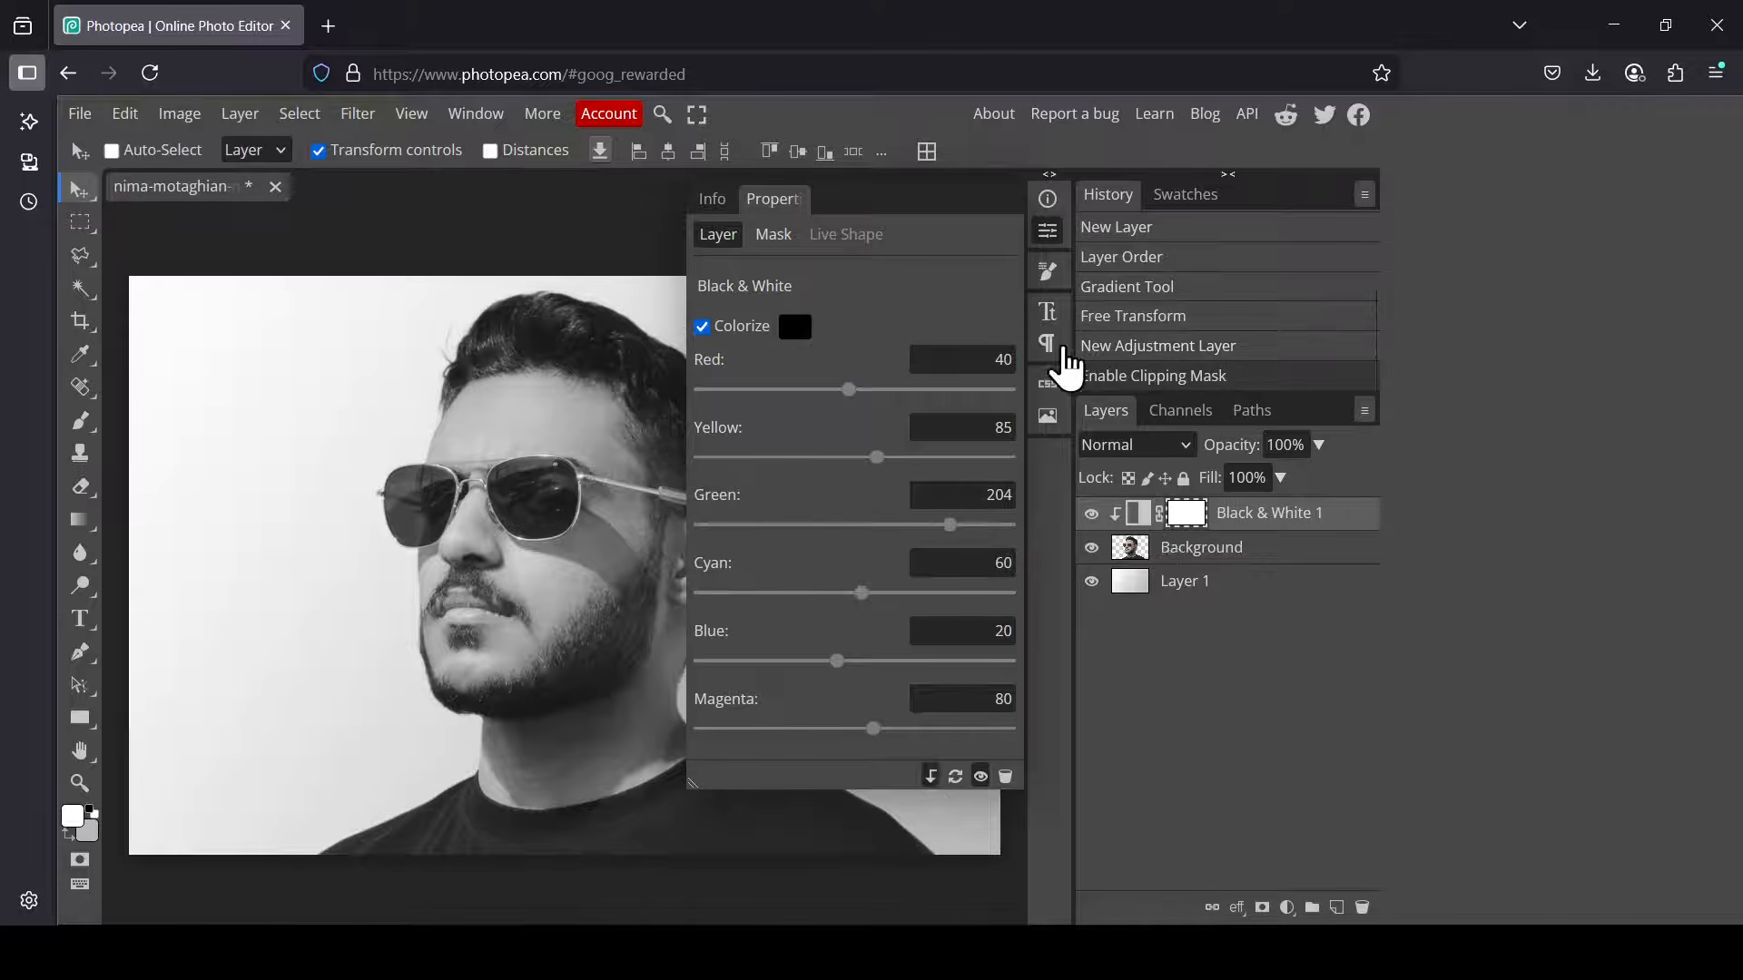
pyautogui.click(1049, 230)
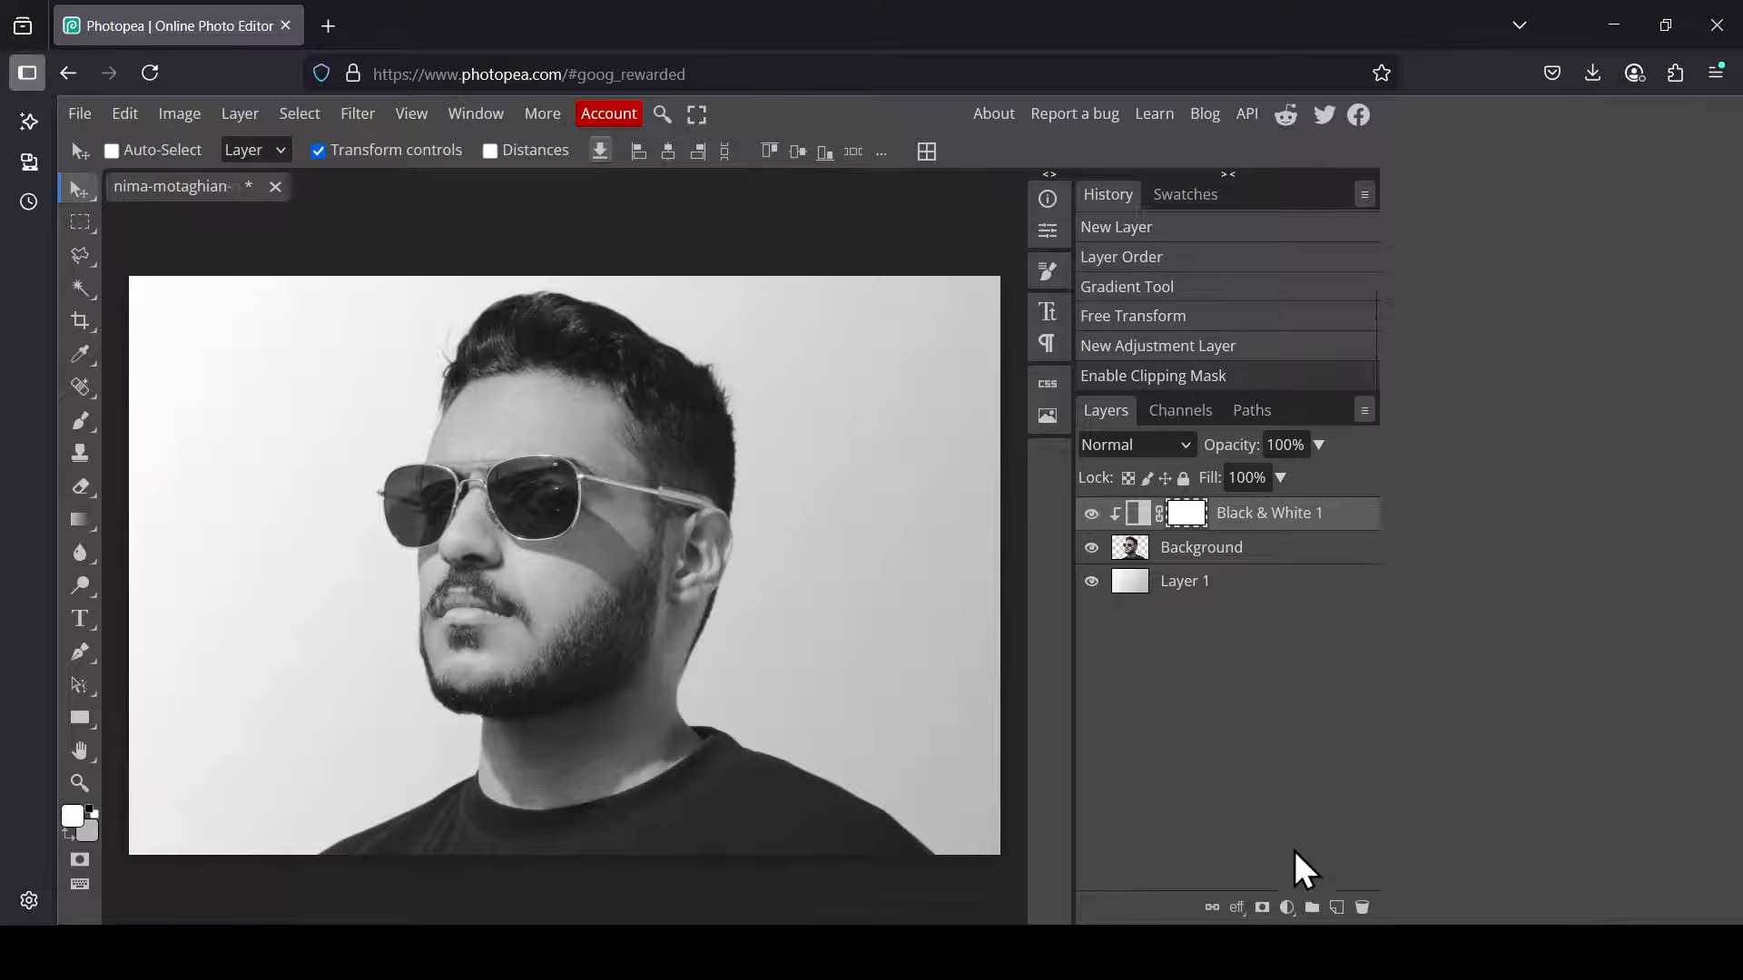
# - Add a Brightness/Contrast adjustment with contrast 41 and clip it to the portrait layer
pyautogui.click(1287, 907)
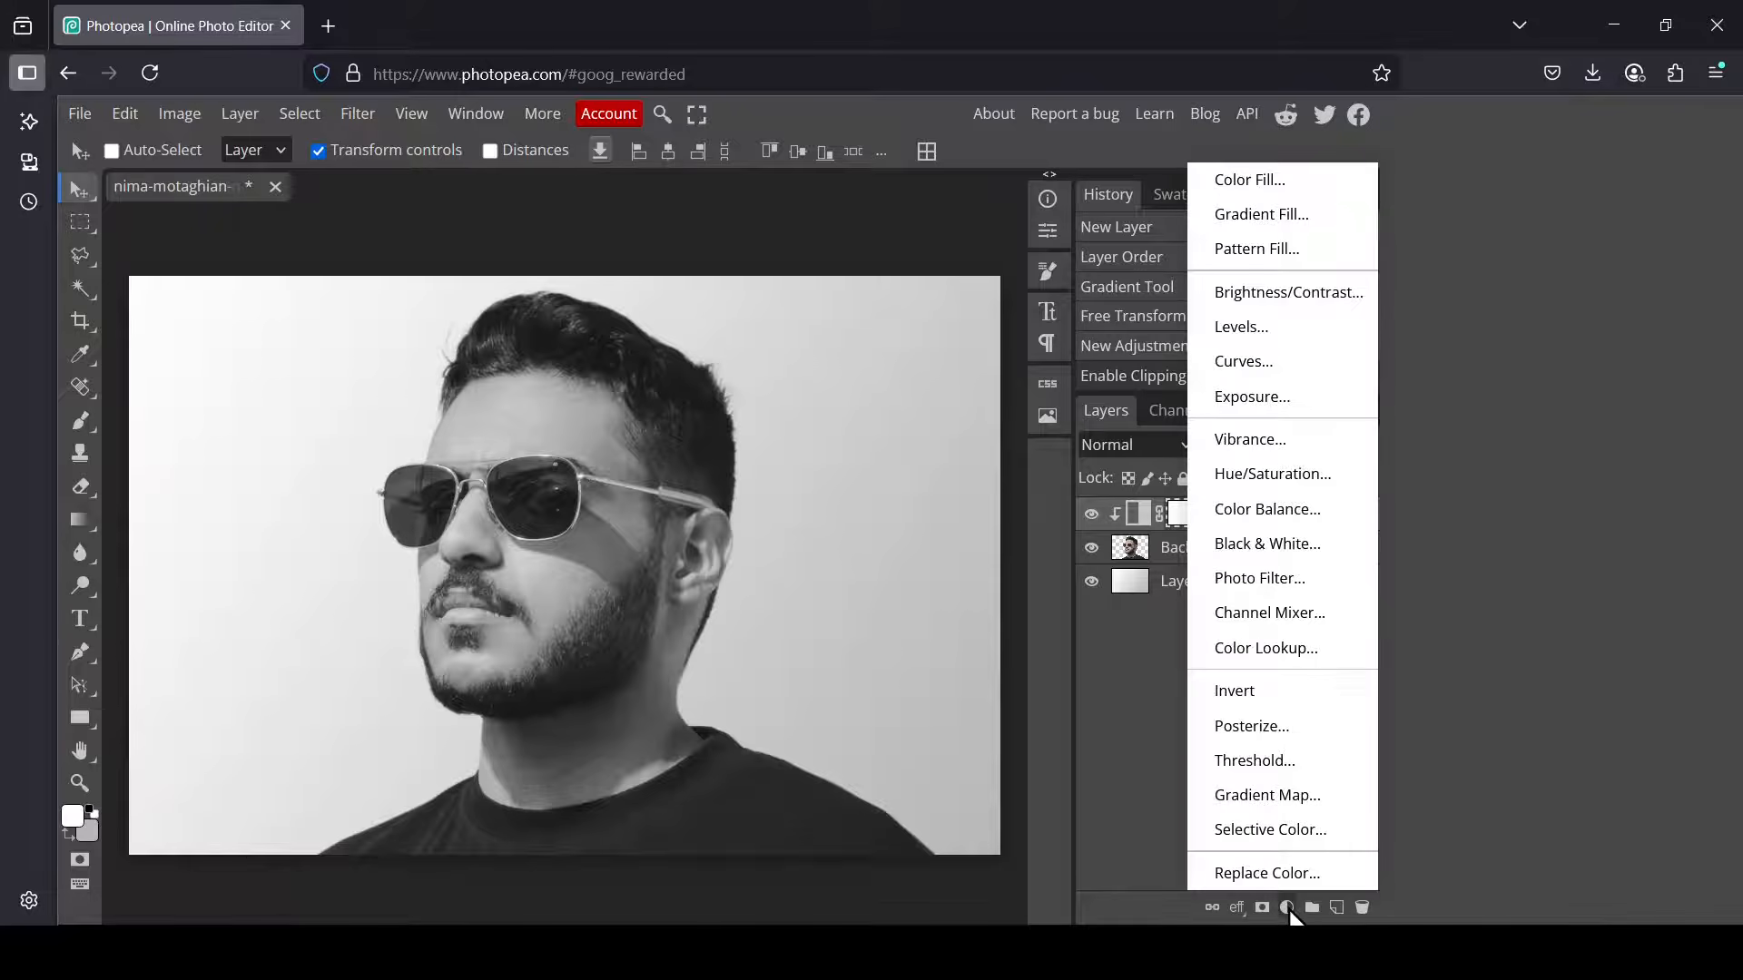
pyautogui.click(1294, 291)
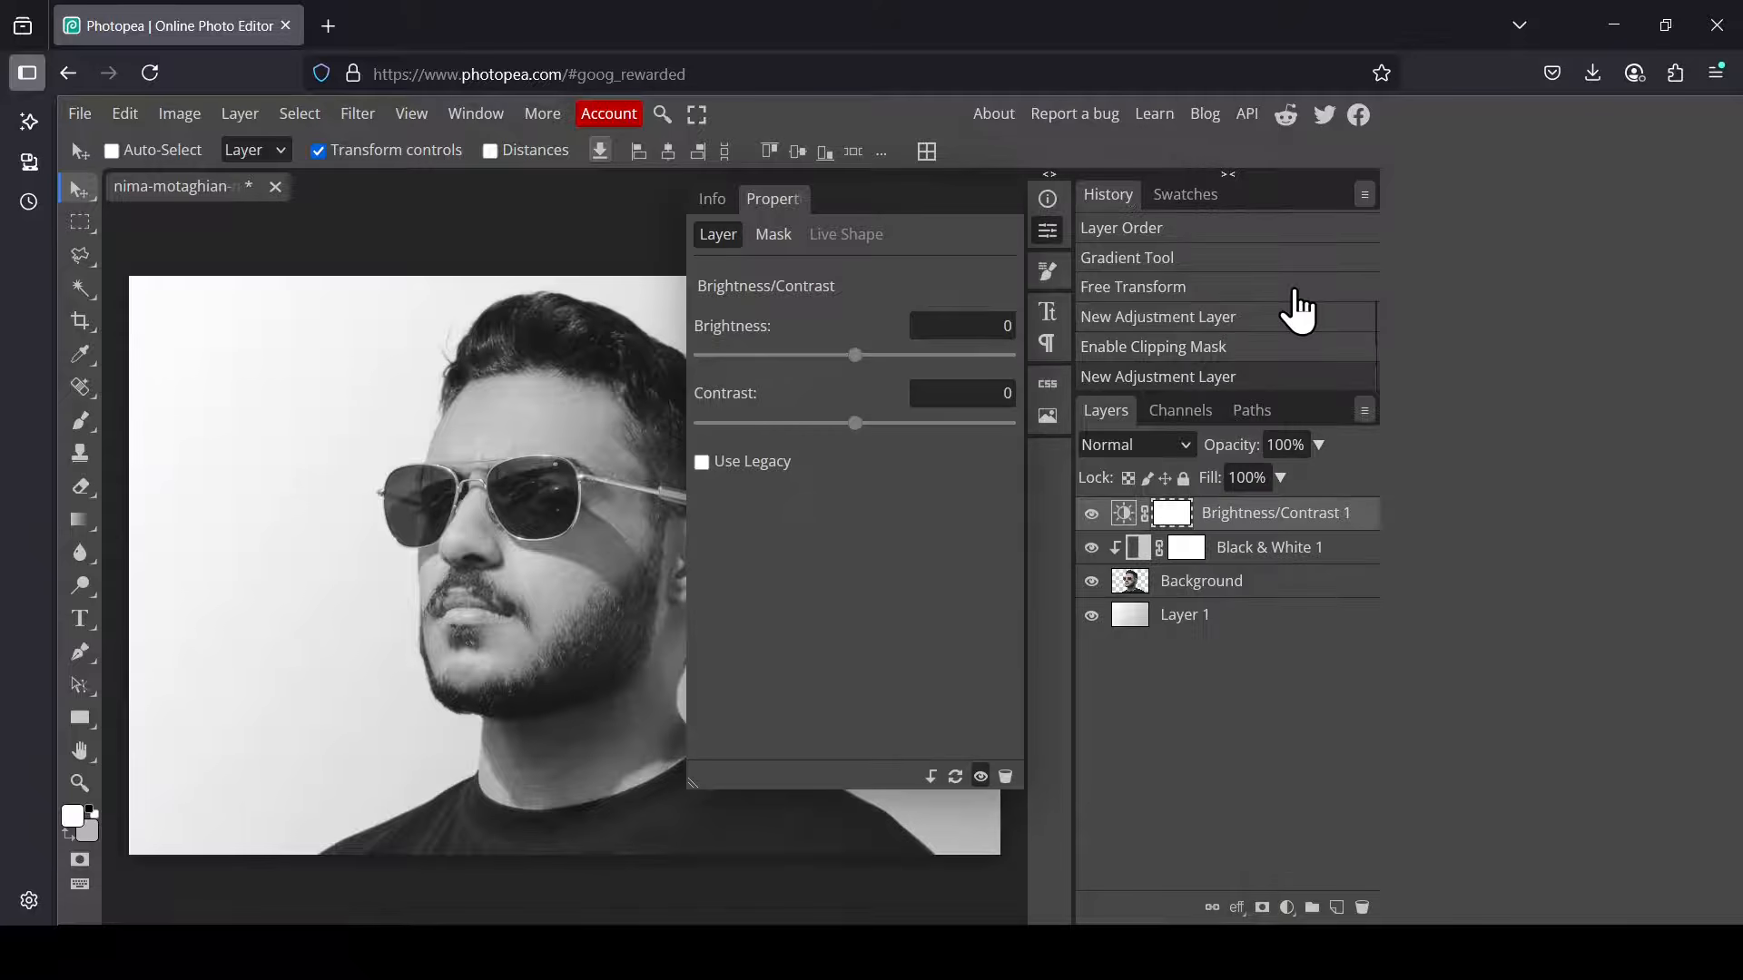
pyautogui.moveTo(853, 439); pyautogui.dragTo(921, 449)
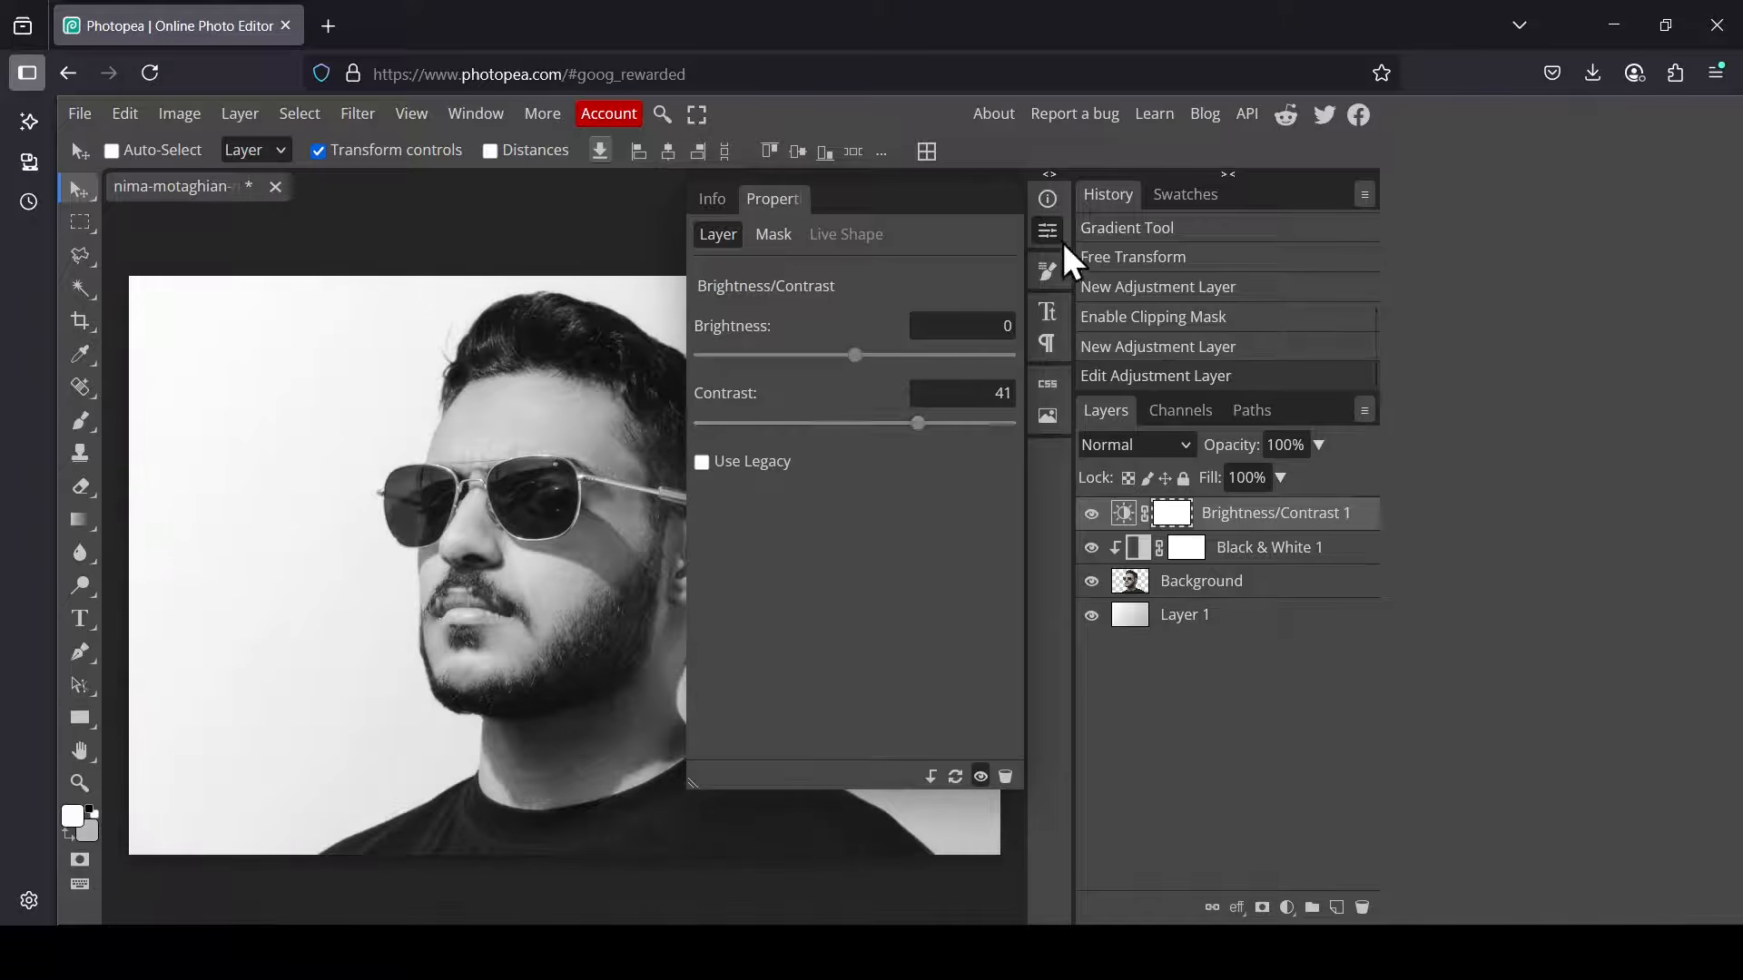
pyautogui.click(930, 783)
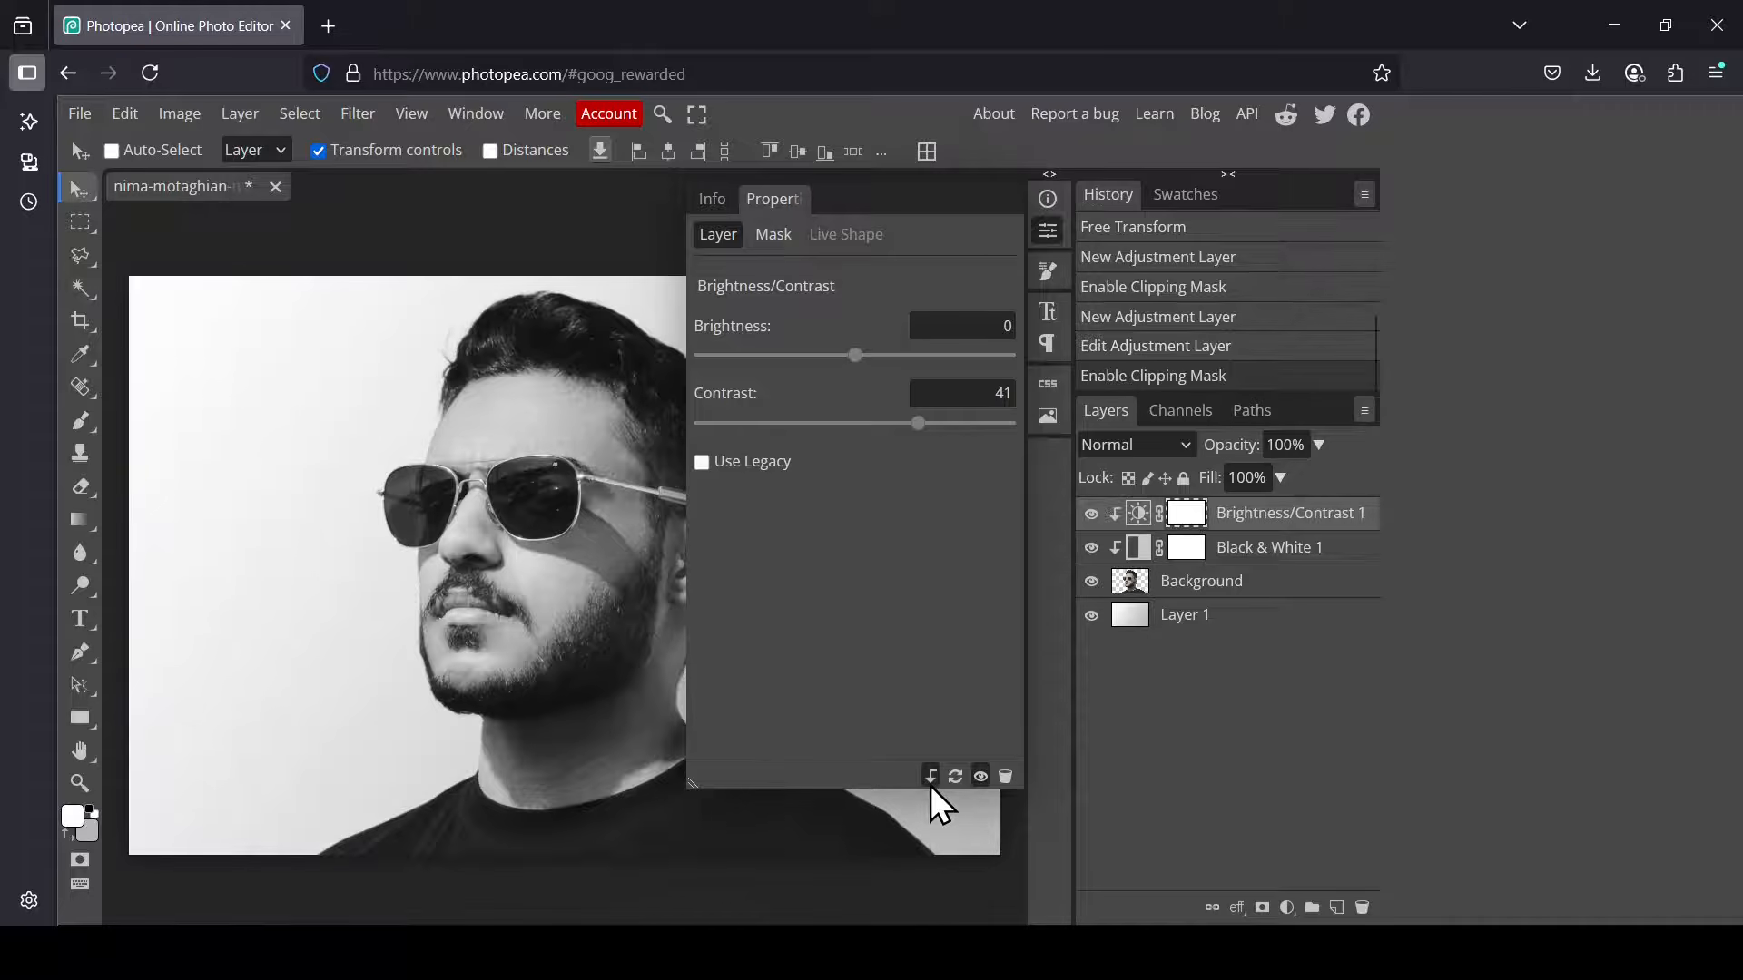
pyautogui.click(1044, 233)
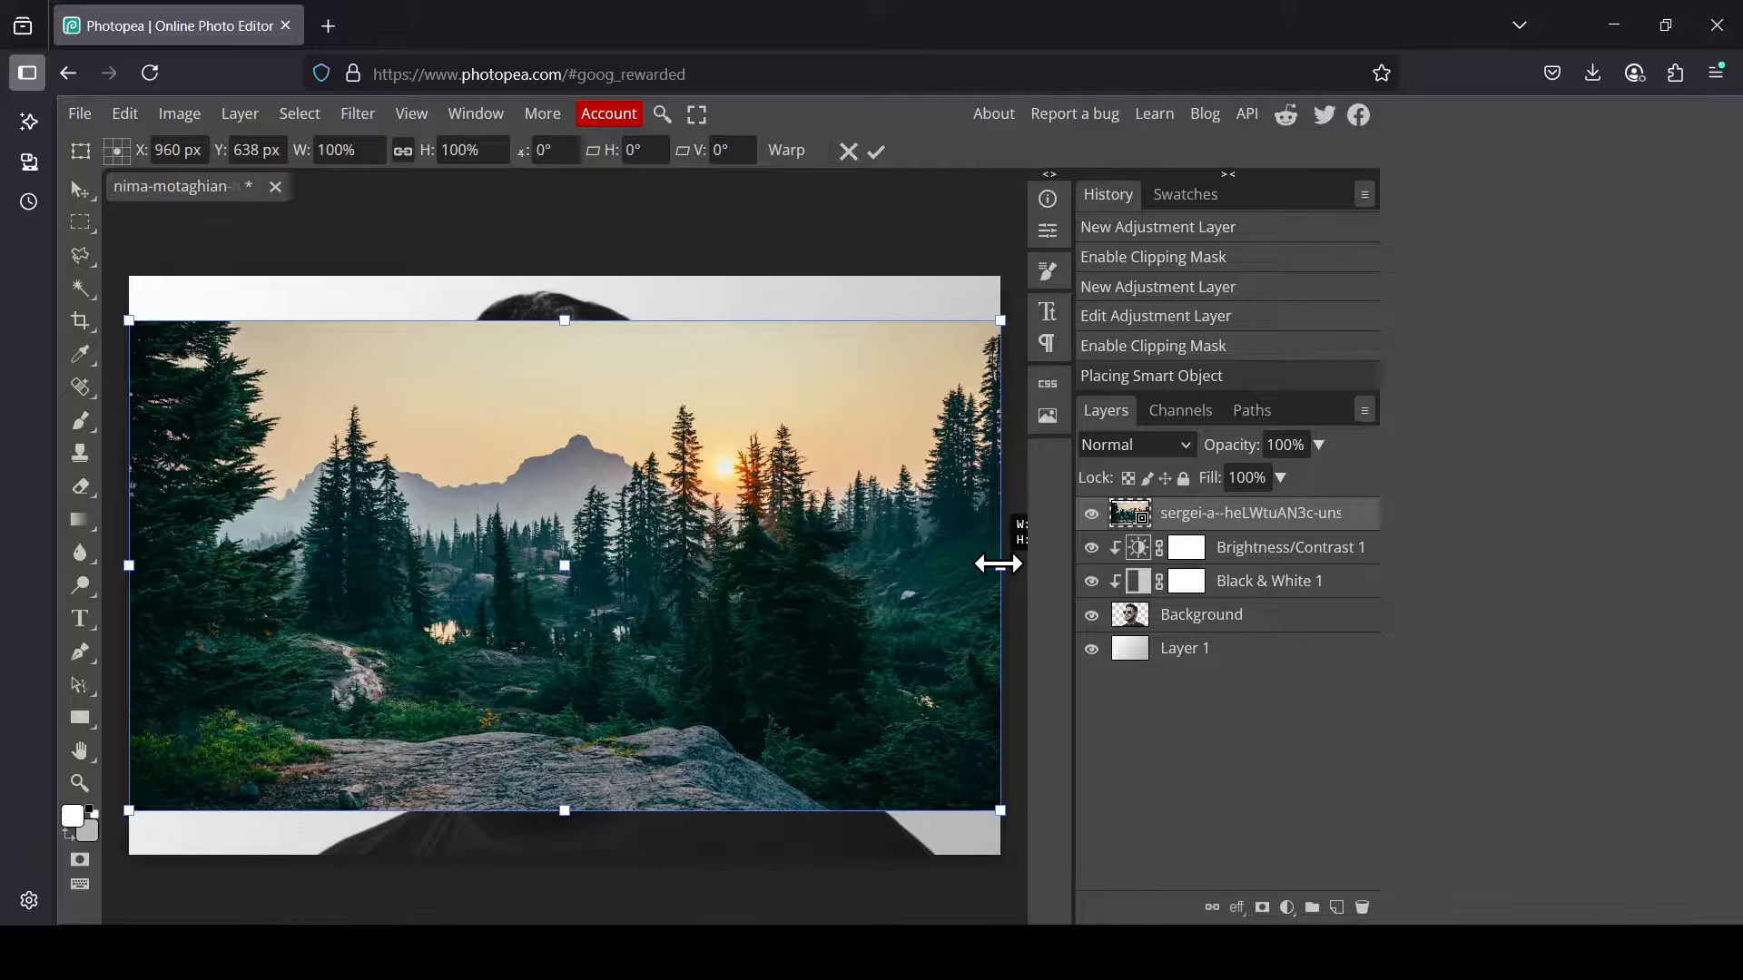
# - Scale the placed forest image proportionally to 118.39% so it covers the canvas, and make it a clipping mask on the portrait
pyautogui.moveTo(1002, 561); pyautogui.dragTo(1158, 583)
pyautogui.moveTo(902, 482); pyautogui.dragTo(756, 556)
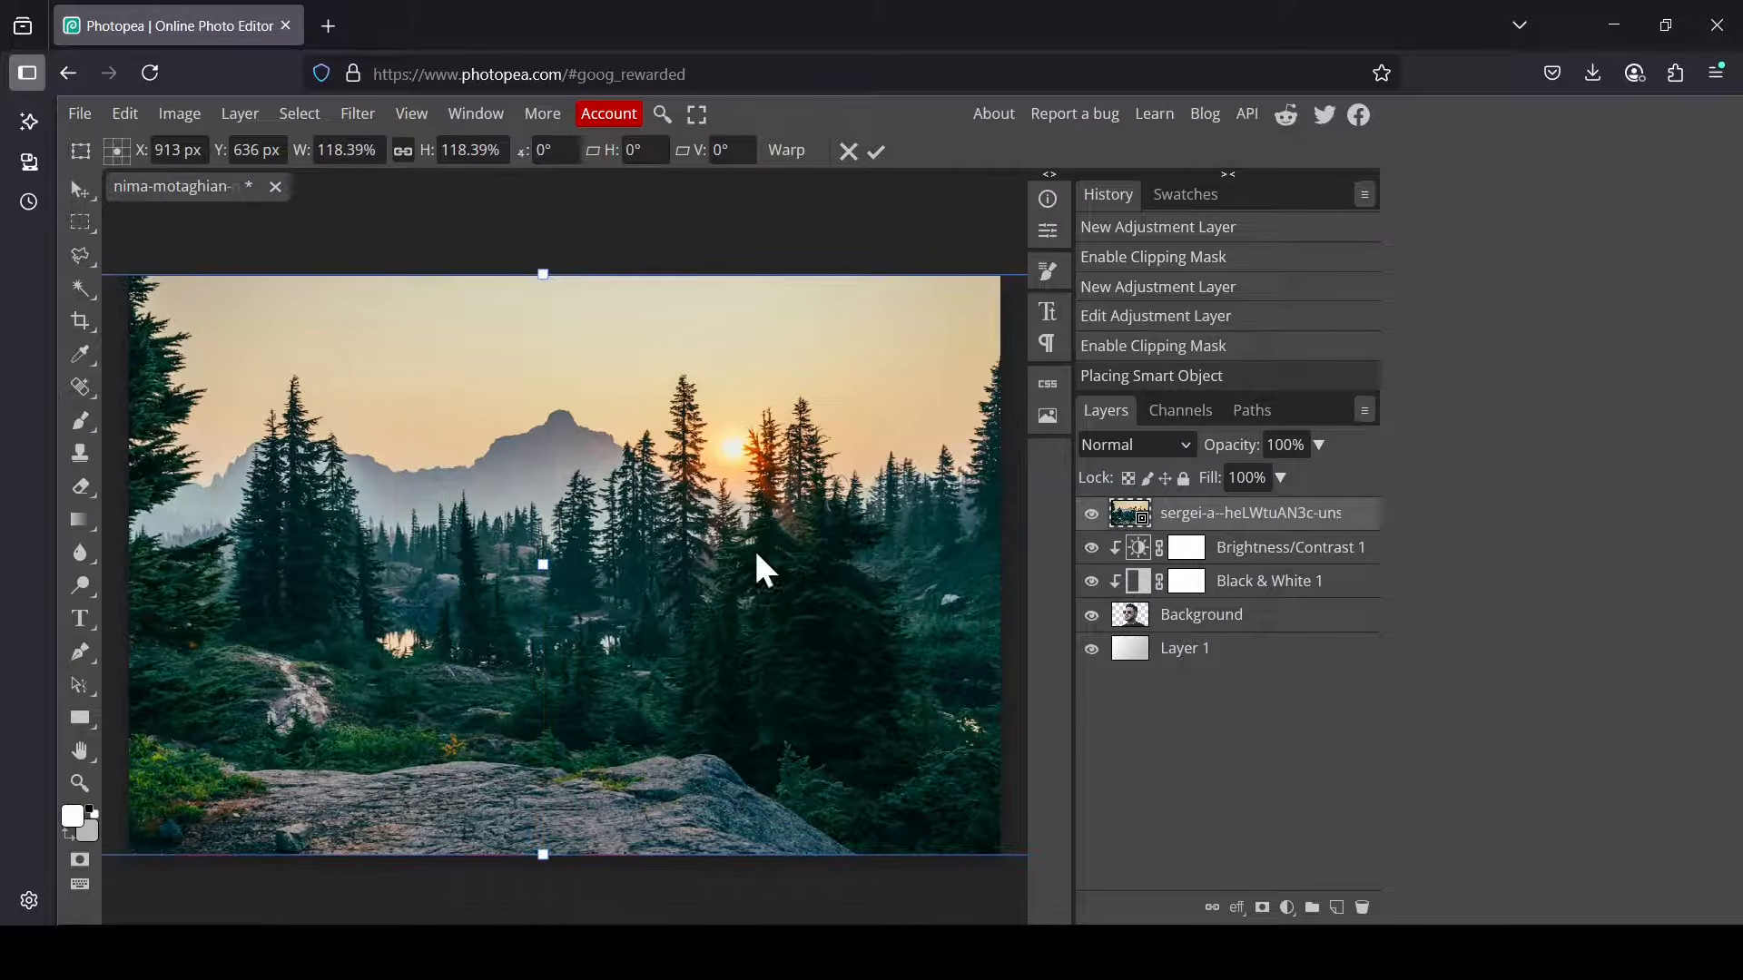
pyautogui.rightClick(1133, 525)
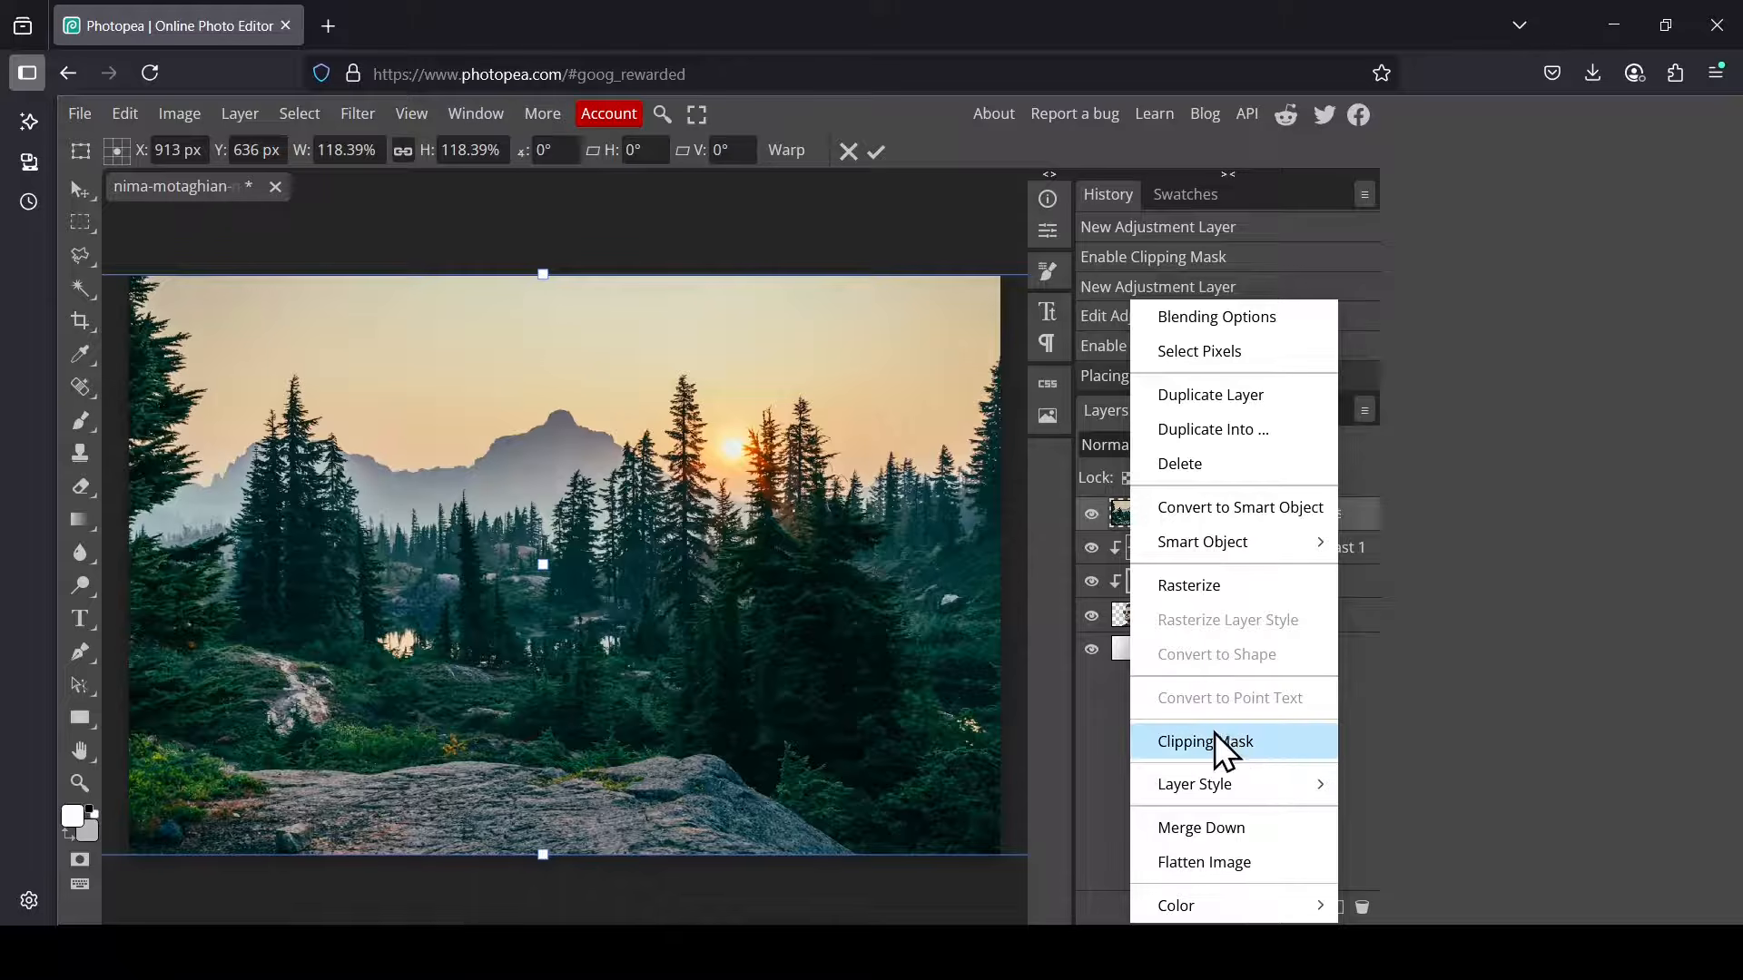
pyautogui.click(1234, 744)
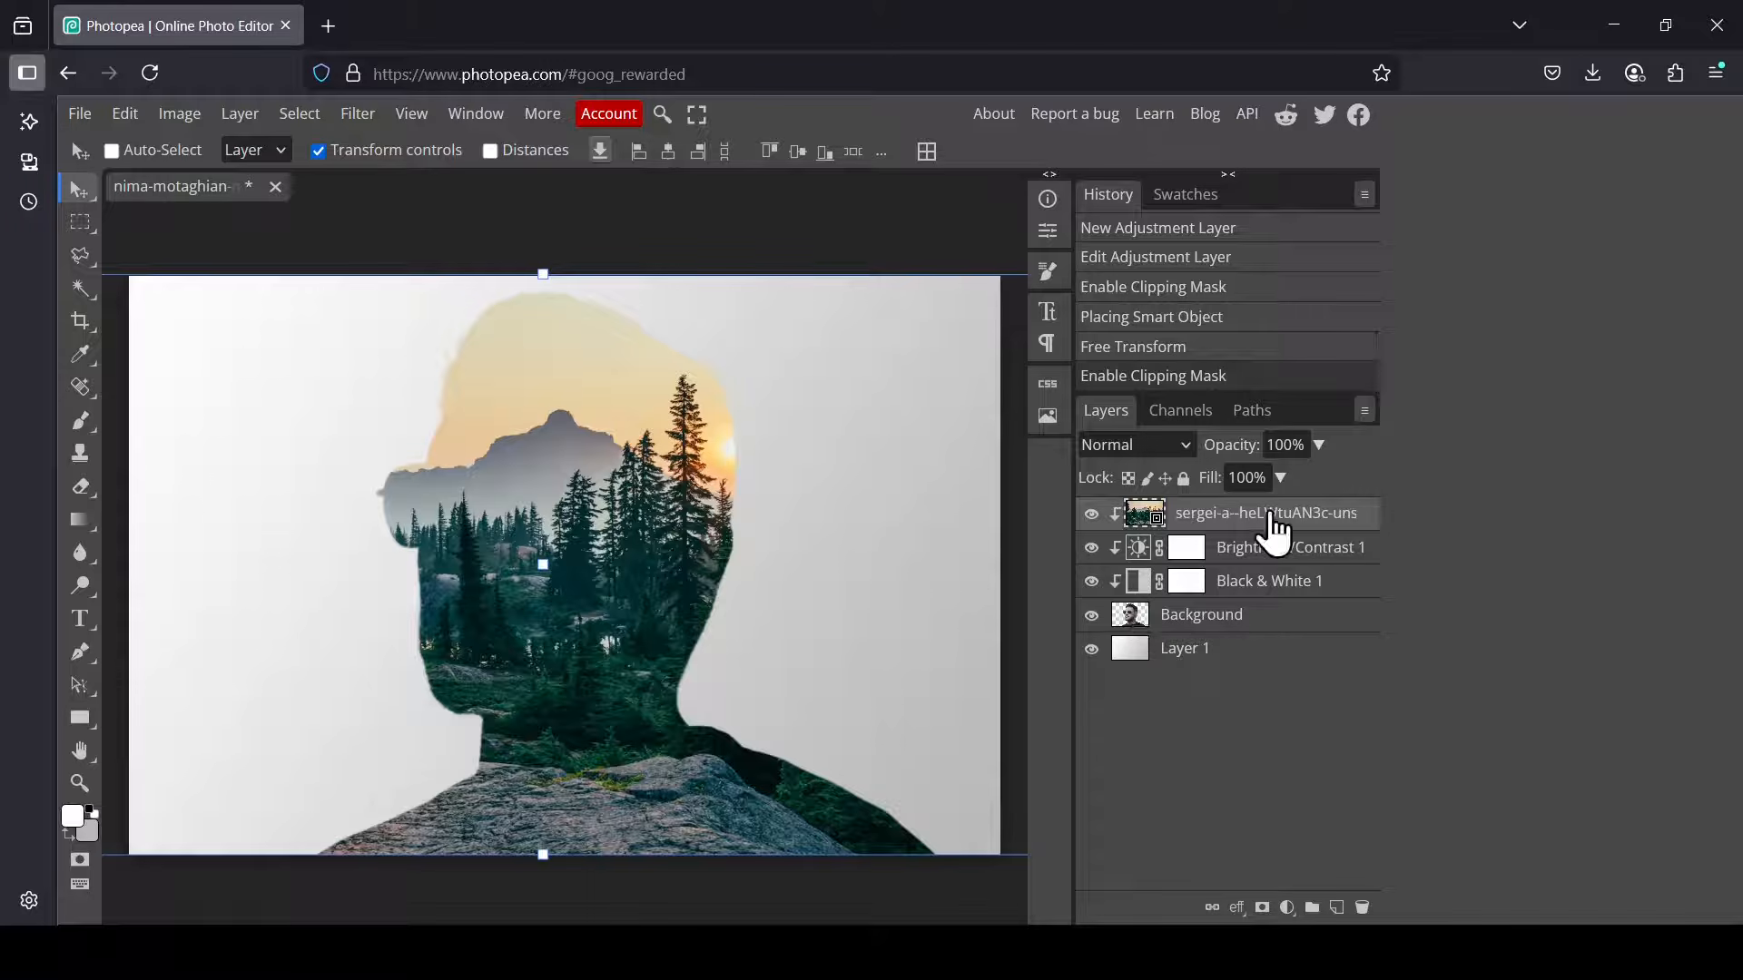
# - Set the forest layer's blend mode to Screen
pyautogui.click(1168, 433)
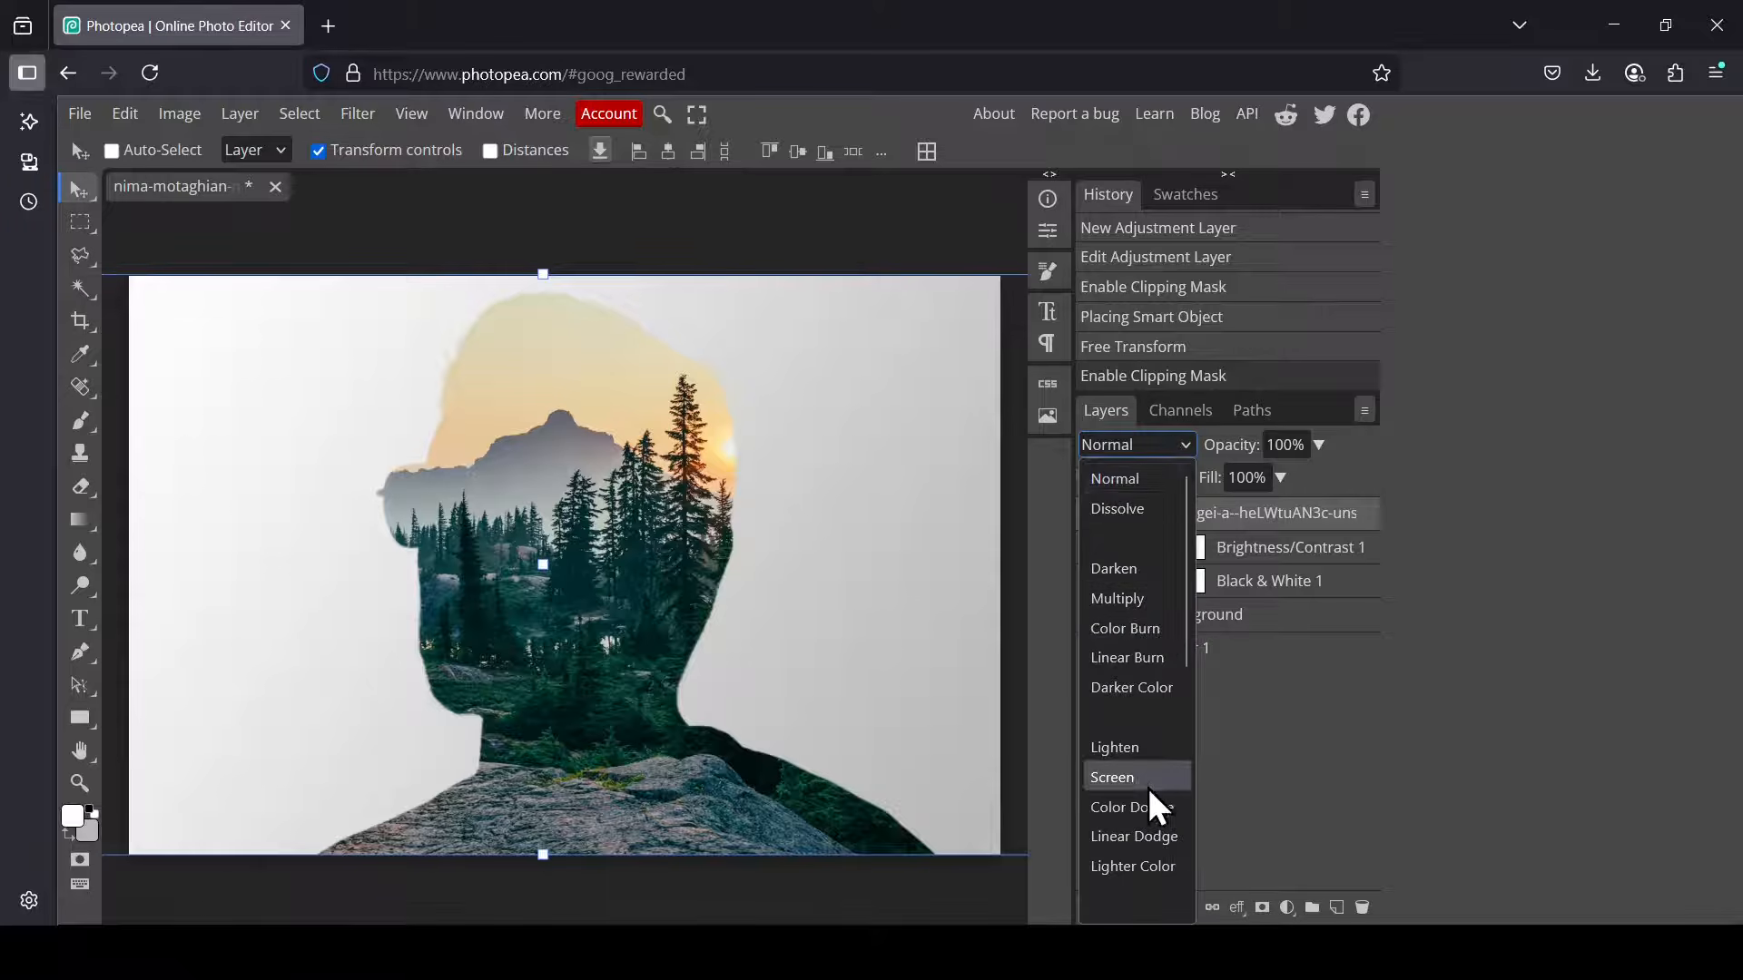
pyautogui.press('Escape')
pyautogui.press('s')
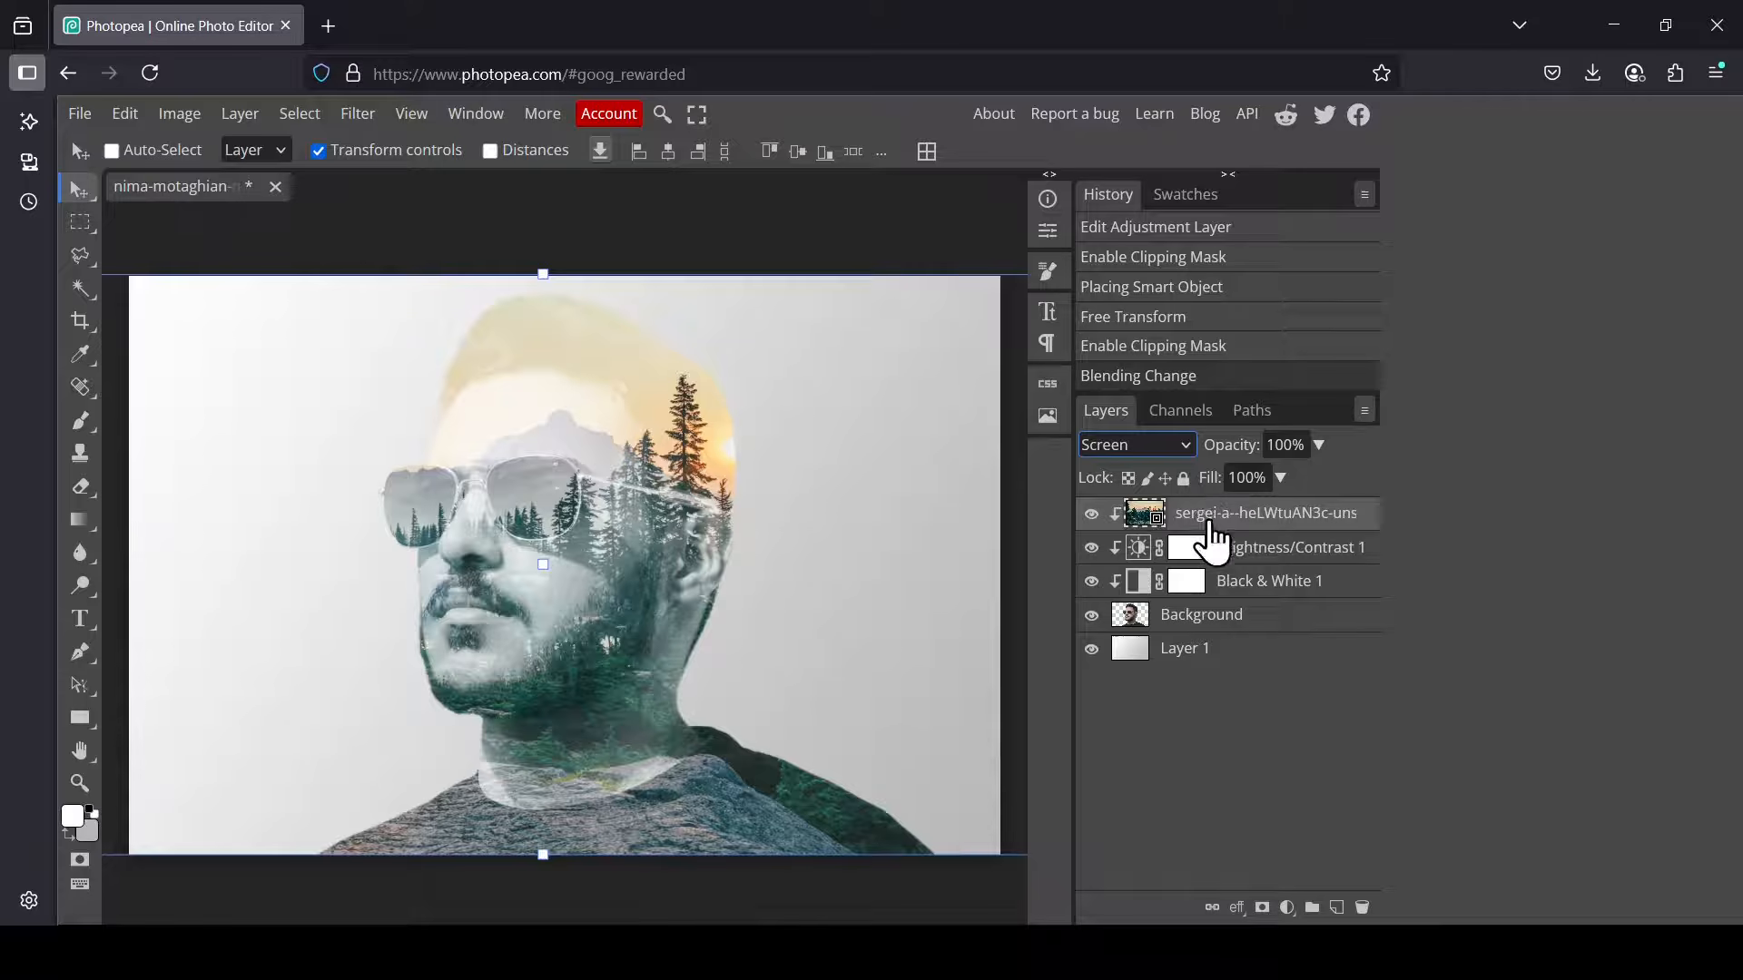
# - Add a raster mask to the forest layer and set the foreground colour to black (#000000)
pyautogui.click(1262, 908)
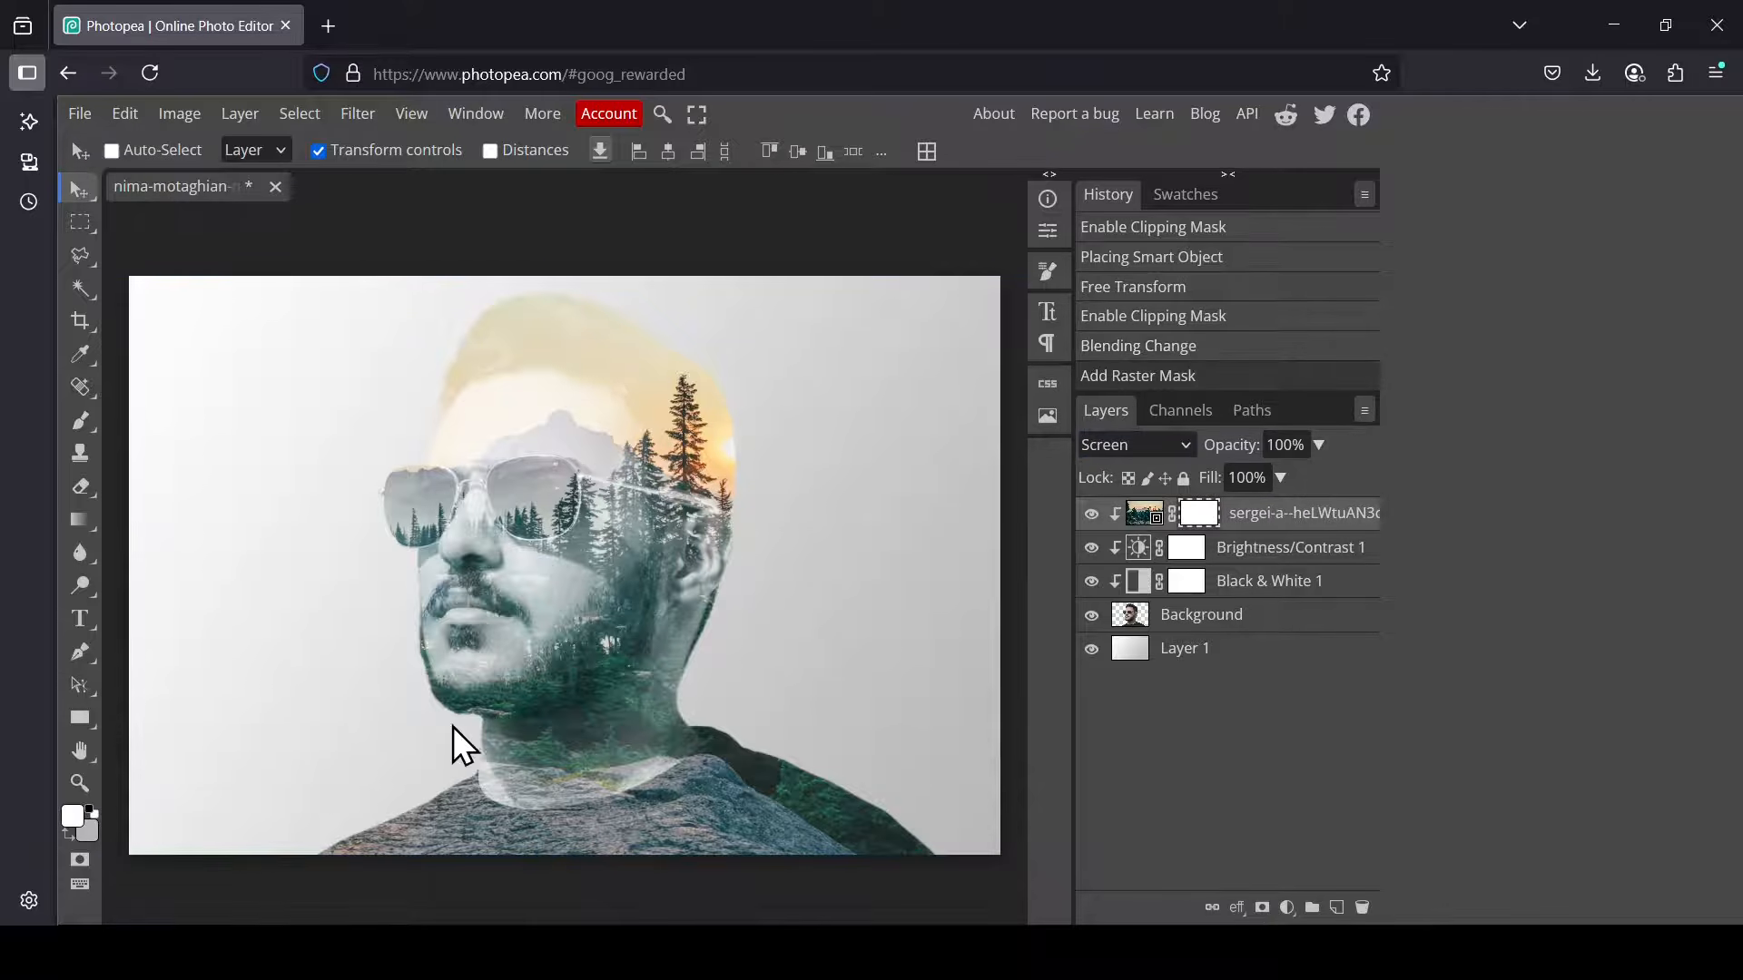
pyautogui.click(72, 815)
pyautogui.moveTo(347, 482)
pyautogui.mouseDown()
pyautogui.moveTo(376, 388)
pyautogui.moveTo(558, 635)
pyautogui.mouseUp()
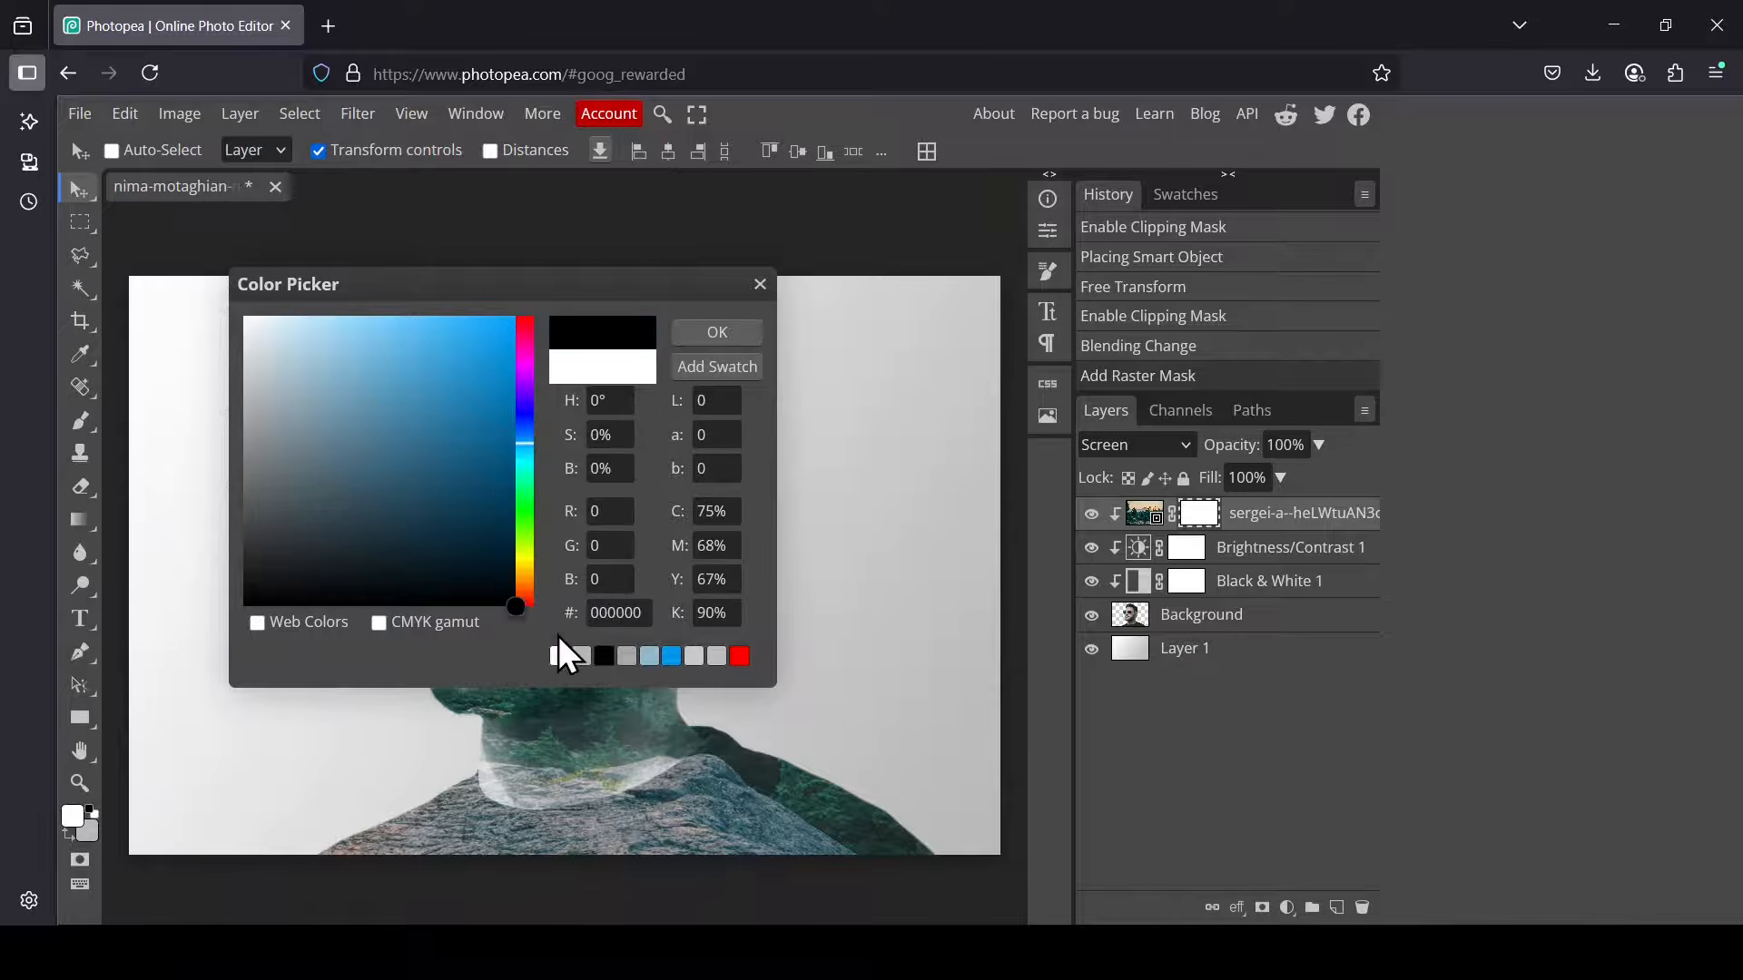
pyautogui.click(726, 342)
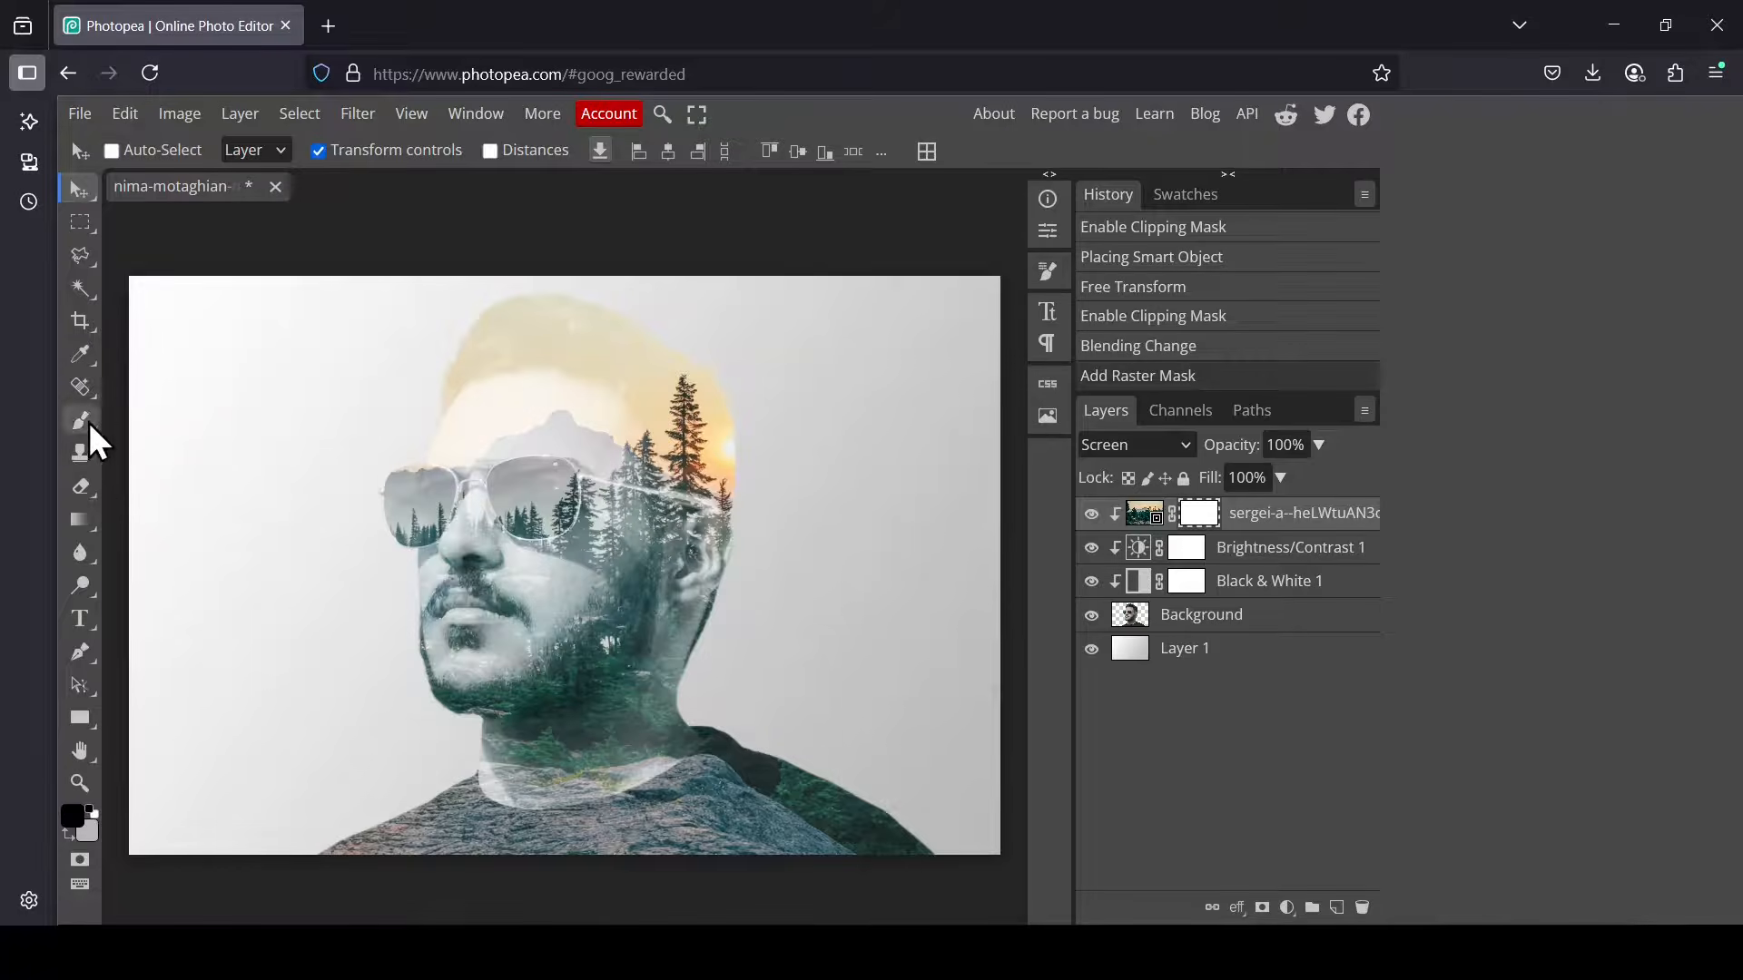
# - Paint black on the forest layer's mask over the face and front hair with a soft 741 px brush at 18% hardness
pyautogui.click(89, 422)
pyautogui.click(189, 417)
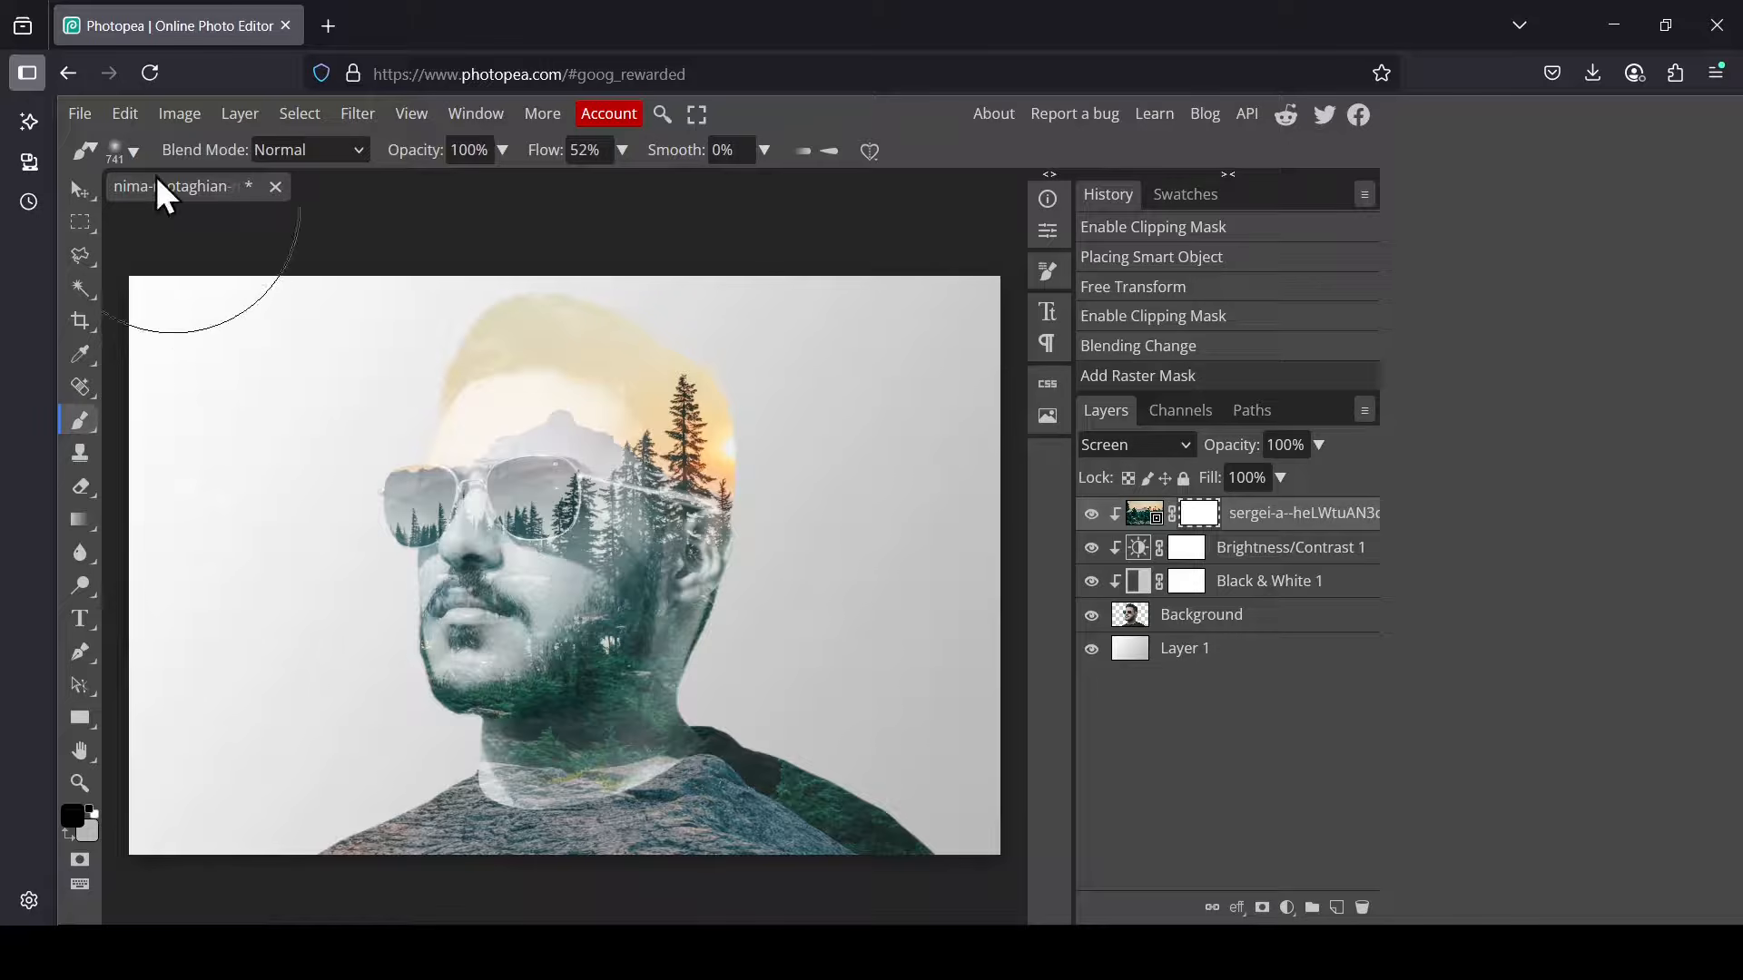
pyautogui.click(133, 152)
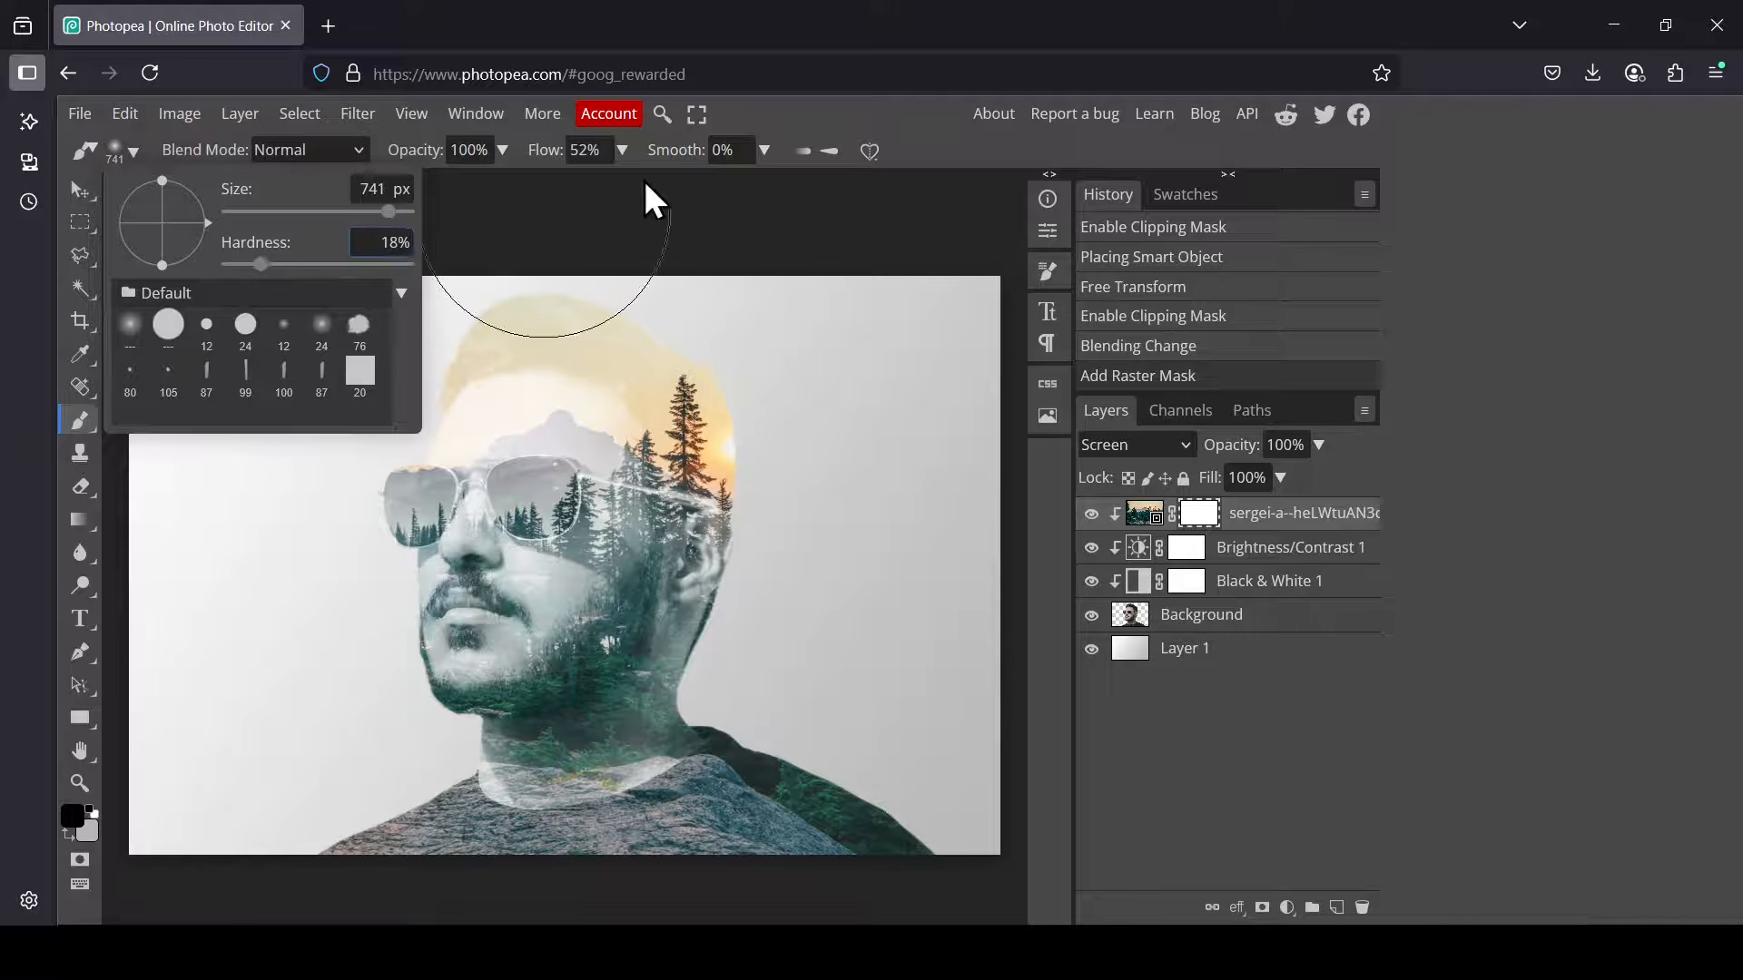
pyautogui.click(1235, 701)
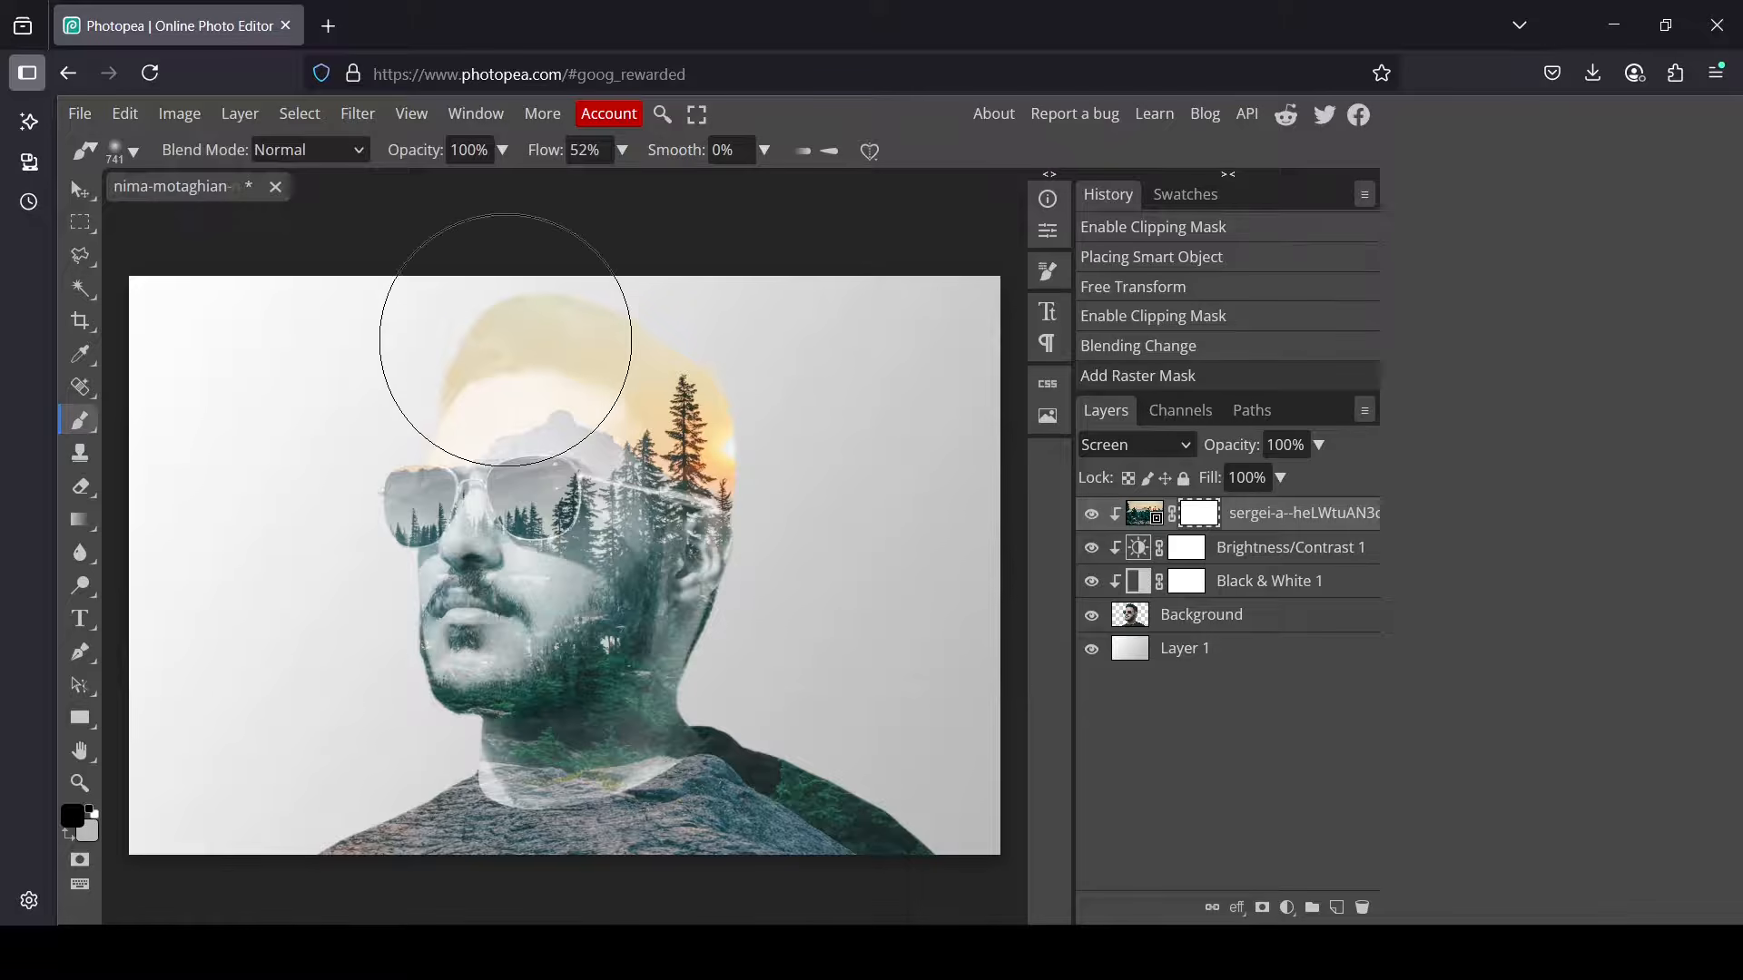
pyautogui.moveTo(471, 328)
pyautogui.mouseDown()
pyautogui.moveTo(371, 467)
pyautogui.moveTo(339, 518)
pyautogui.mouseUp()
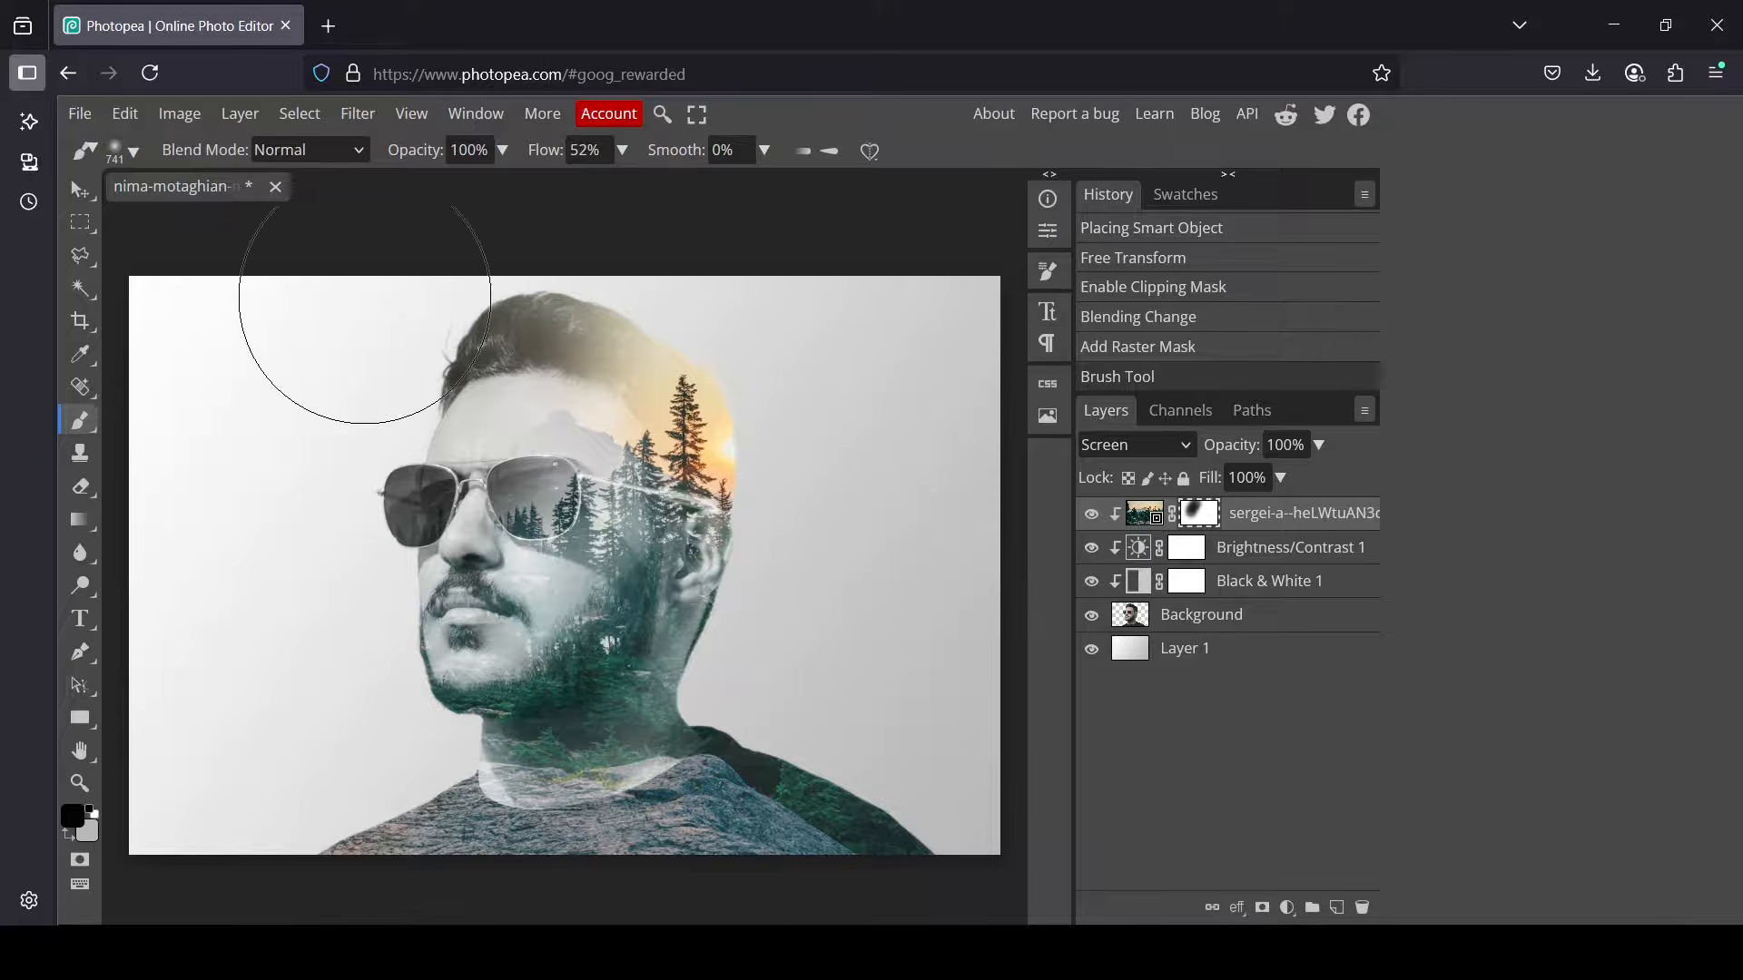
pyautogui.moveTo(391, 313)
pyautogui.mouseDown()
pyautogui.moveTo(397, 630)
pyautogui.moveTo(415, 708)
pyautogui.mouseUp()
pyautogui.moveTo(412, 615); pyautogui.dragTo(390, 729)
pyautogui.moveTo(440, 591); pyautogui.dragTo(495, 533)
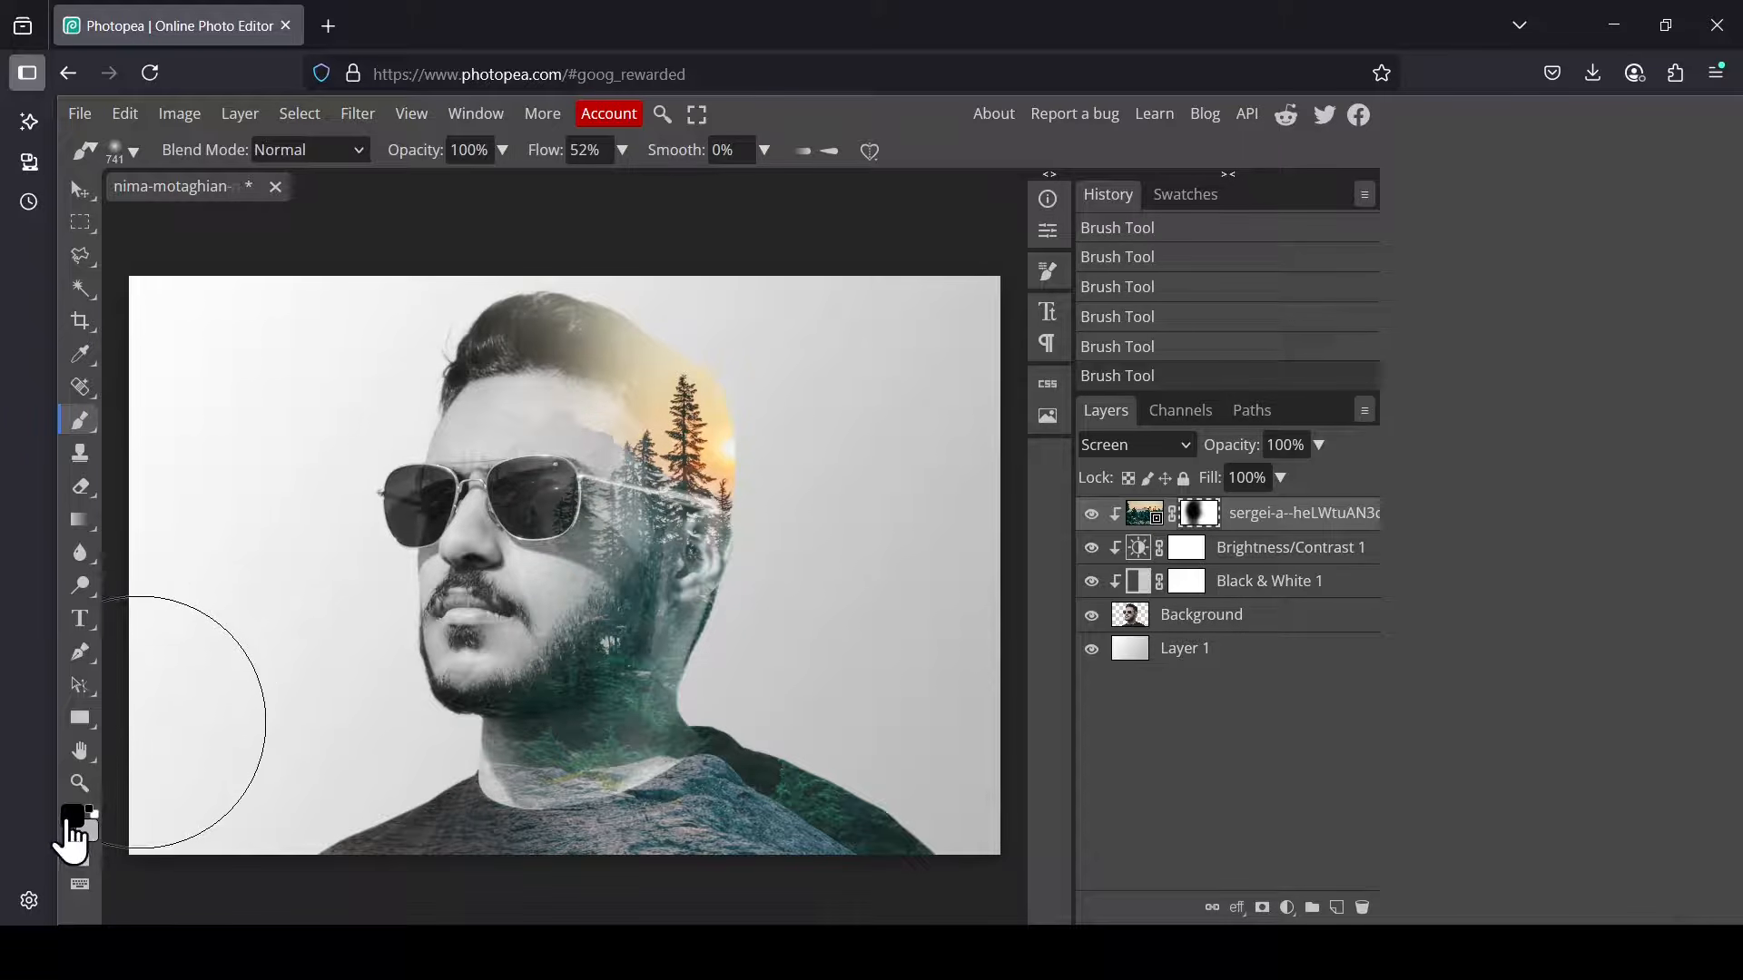
# - Set the foreground colour to white (#ffffff) and paint the forest back in over the cheek and jaw on the mask
pyautogui.click(69, 826)
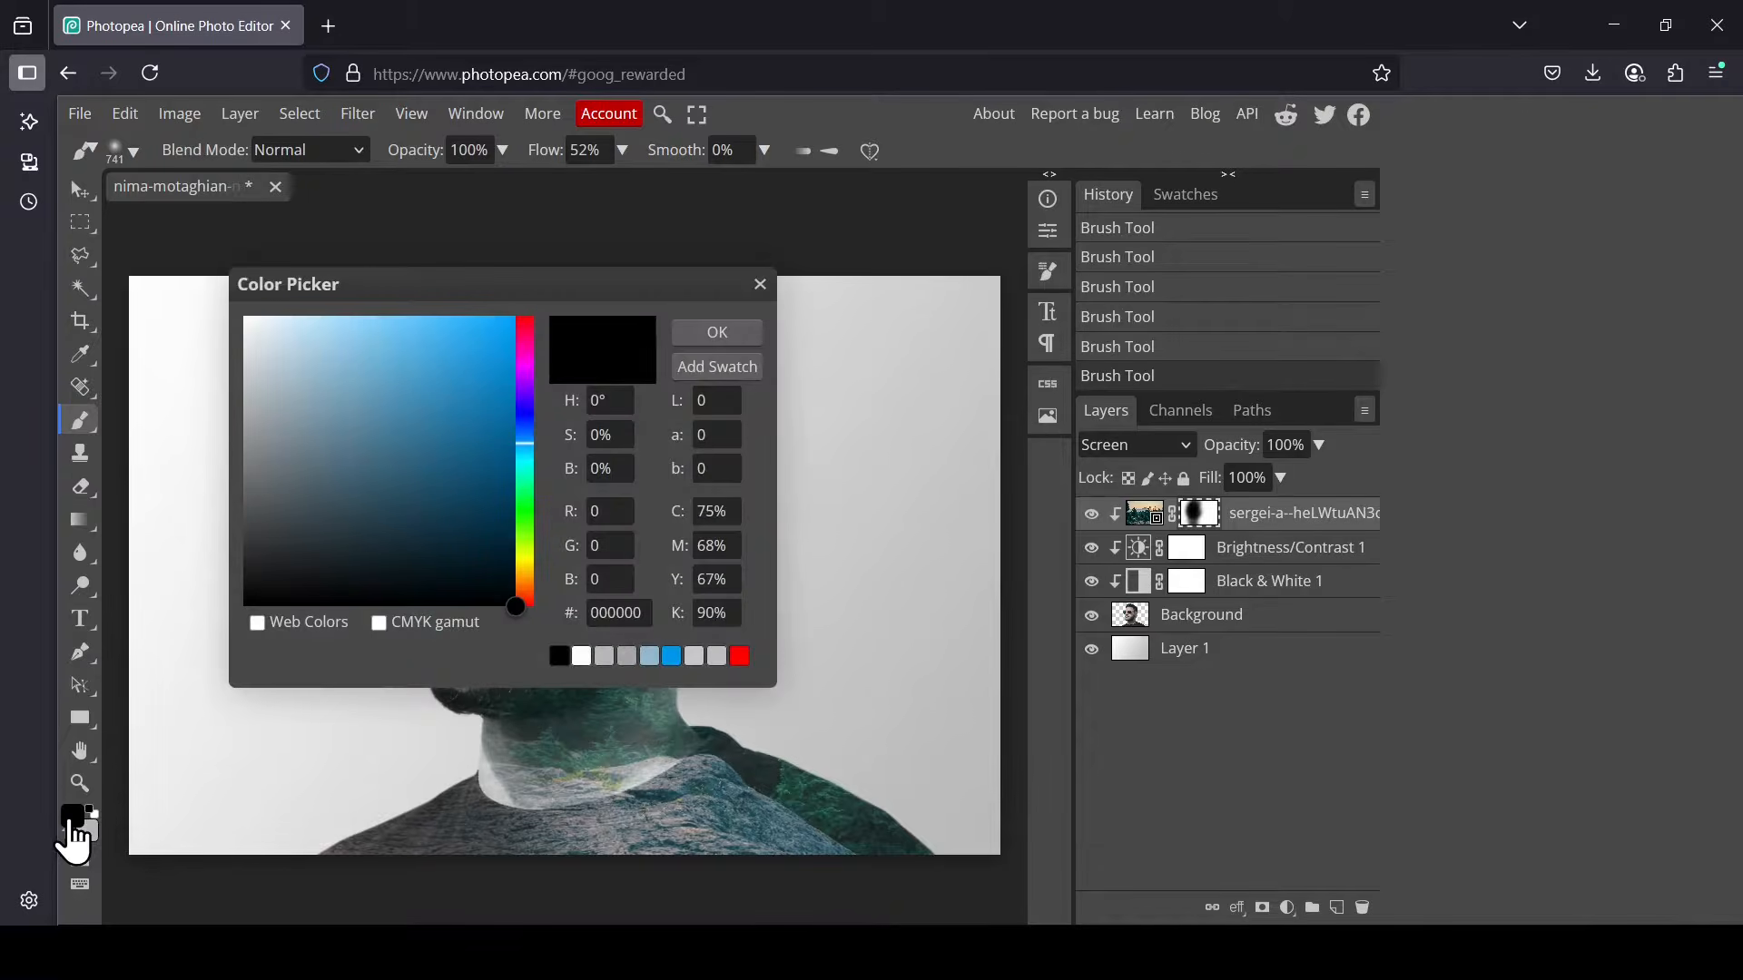
pyautogui.moveTo(385, 422); pyautogui.dragTo(209, 289)
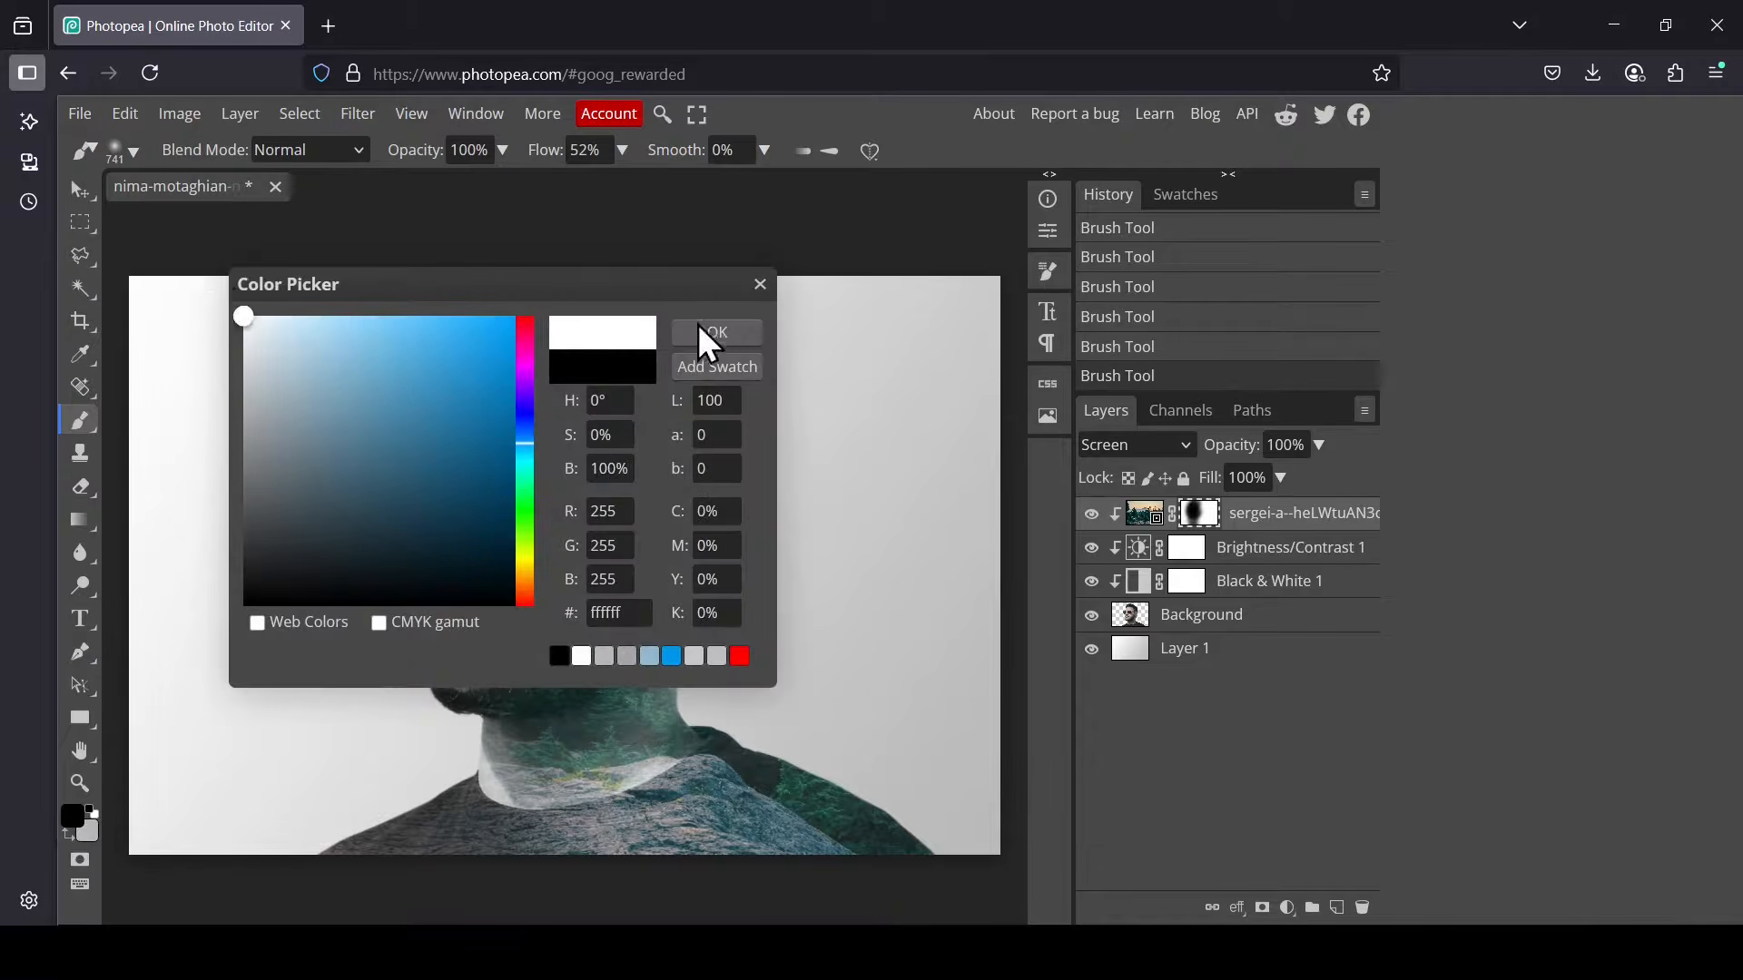
pyautogui.click(717, 332)
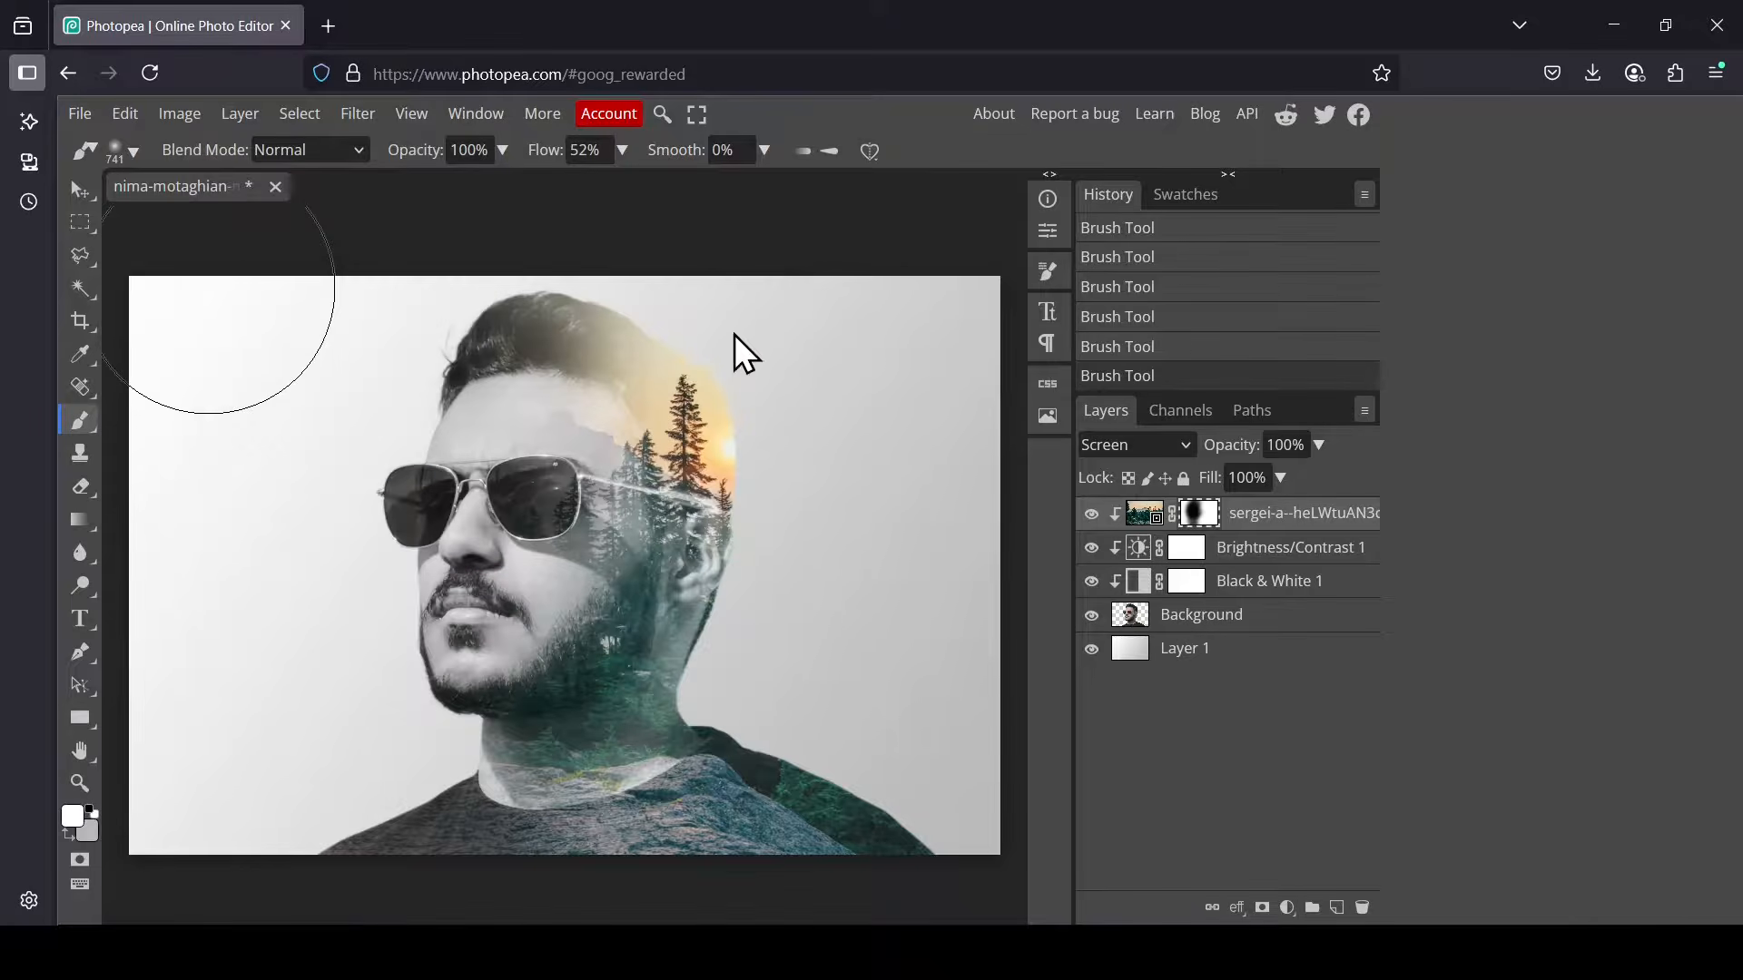
pyautogui.click(625, 607)
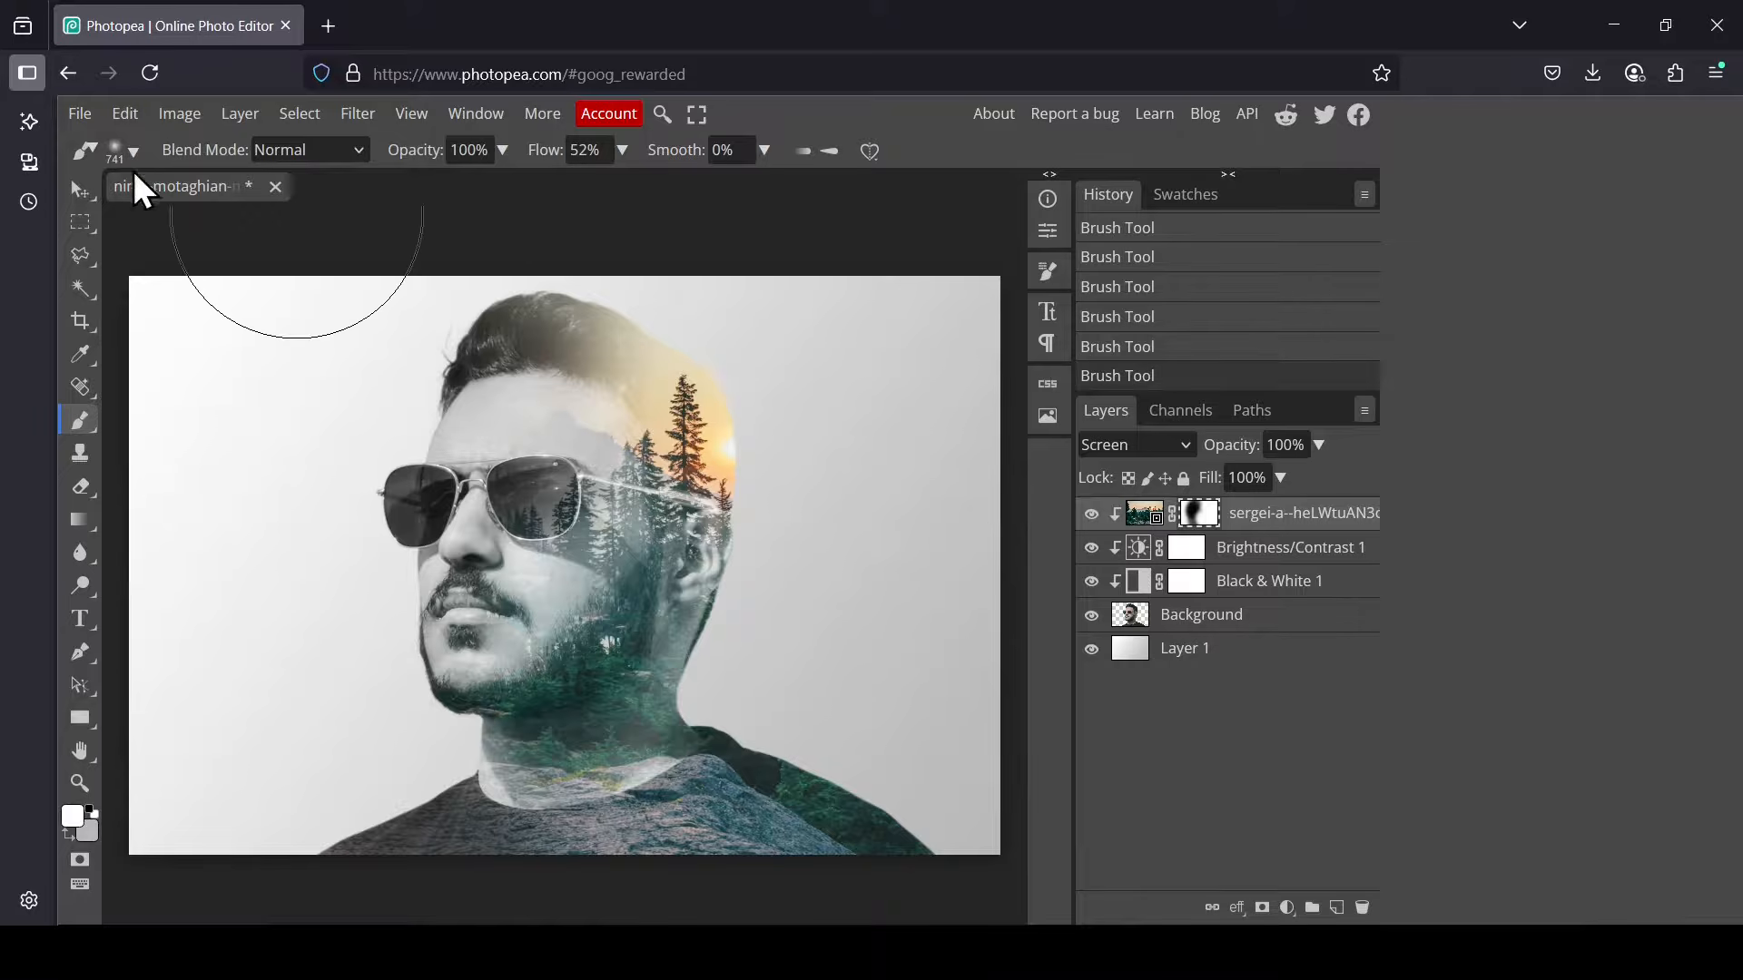
# - Select the forest layer's image instead of its mask and move it slightly left so the tall tree sits further inside the head
pyautogui.click(68, 193)
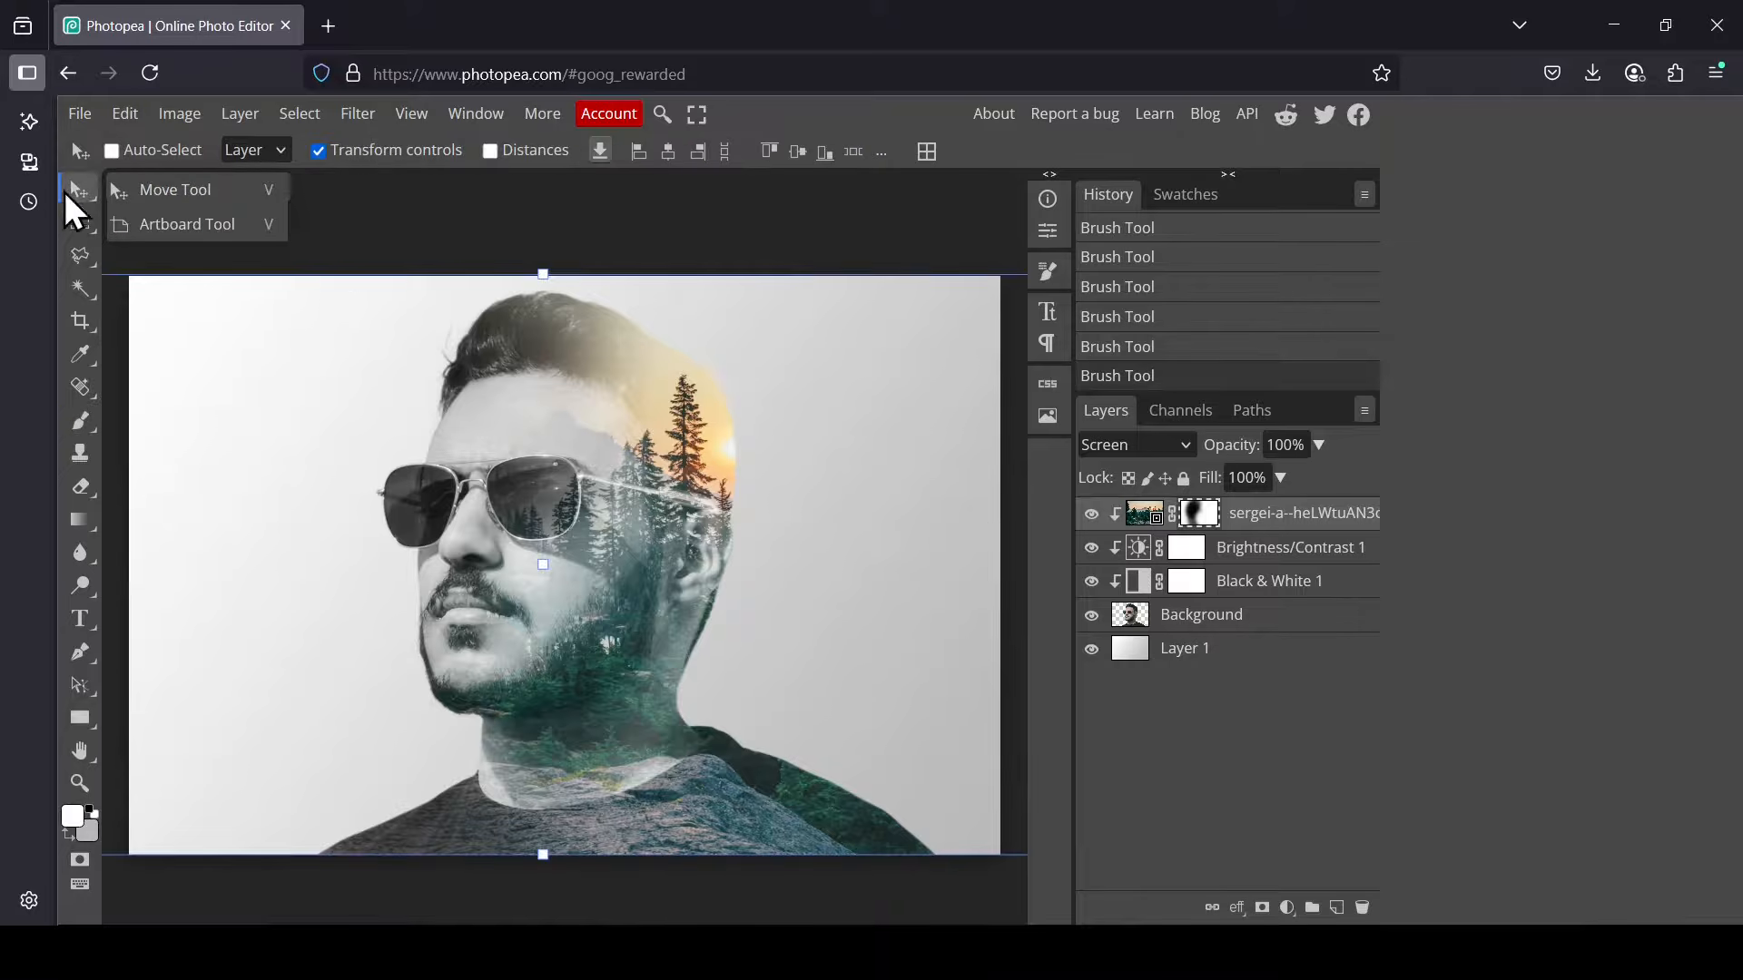
pyautogui.click(1144, 514)
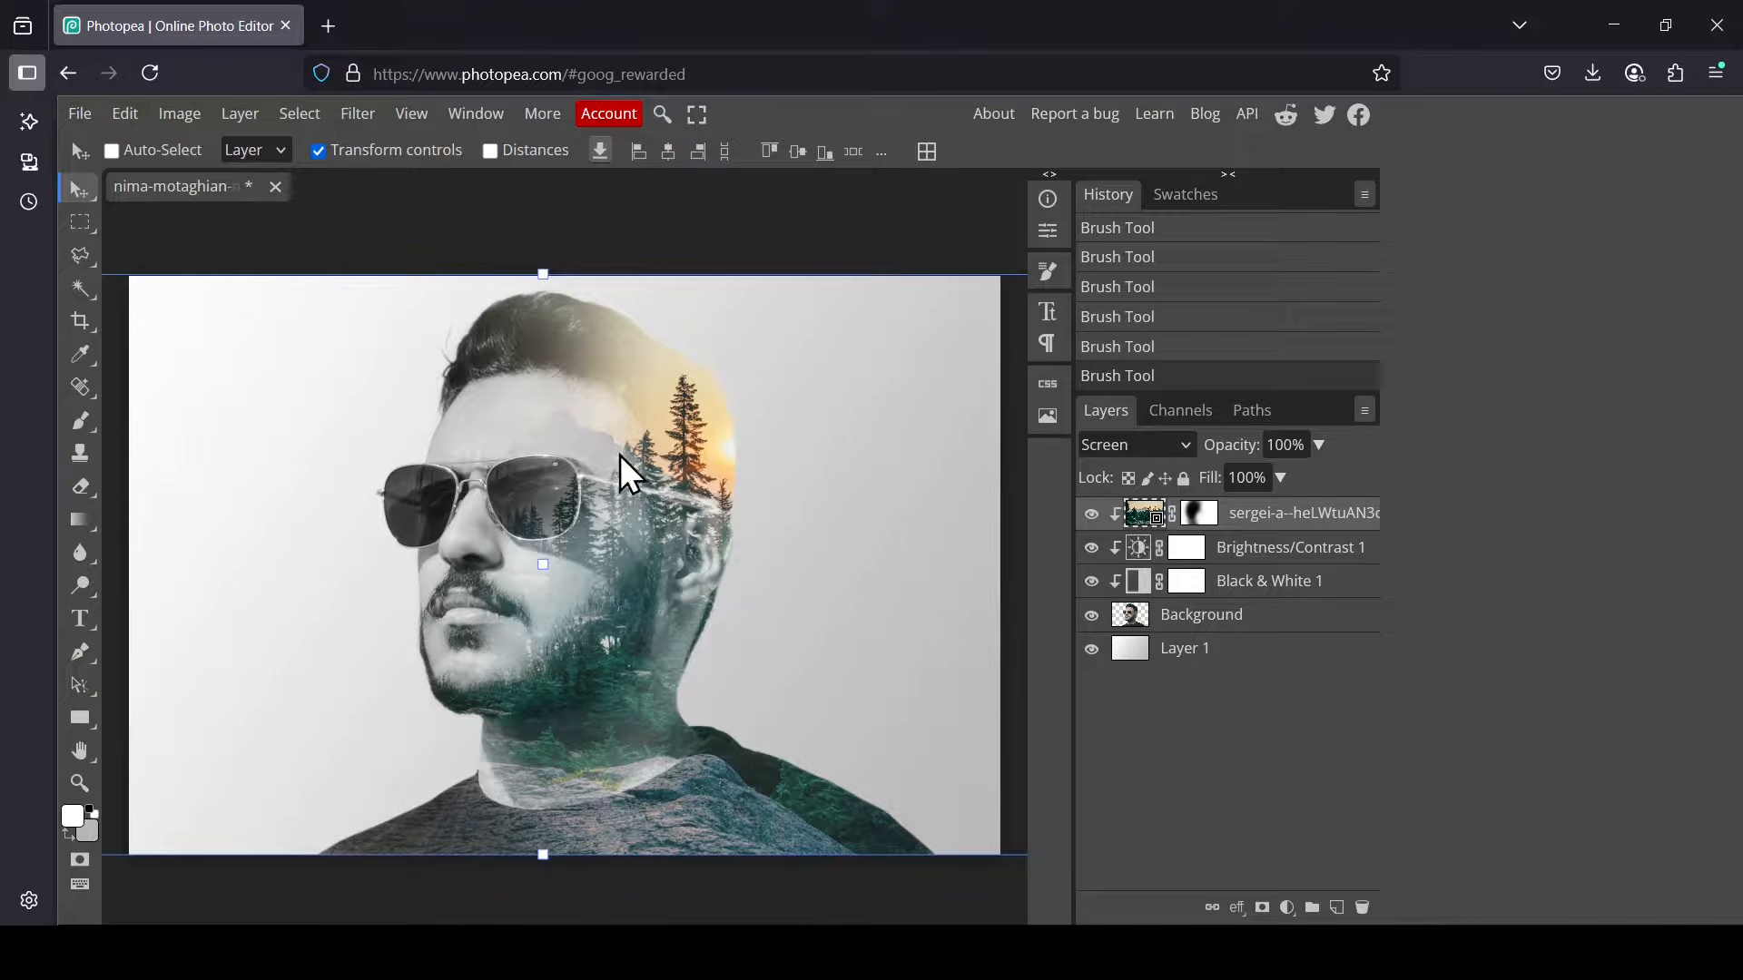
pyautogui.moveTo(617, 454); pyautogui.dragTo(614, 454)
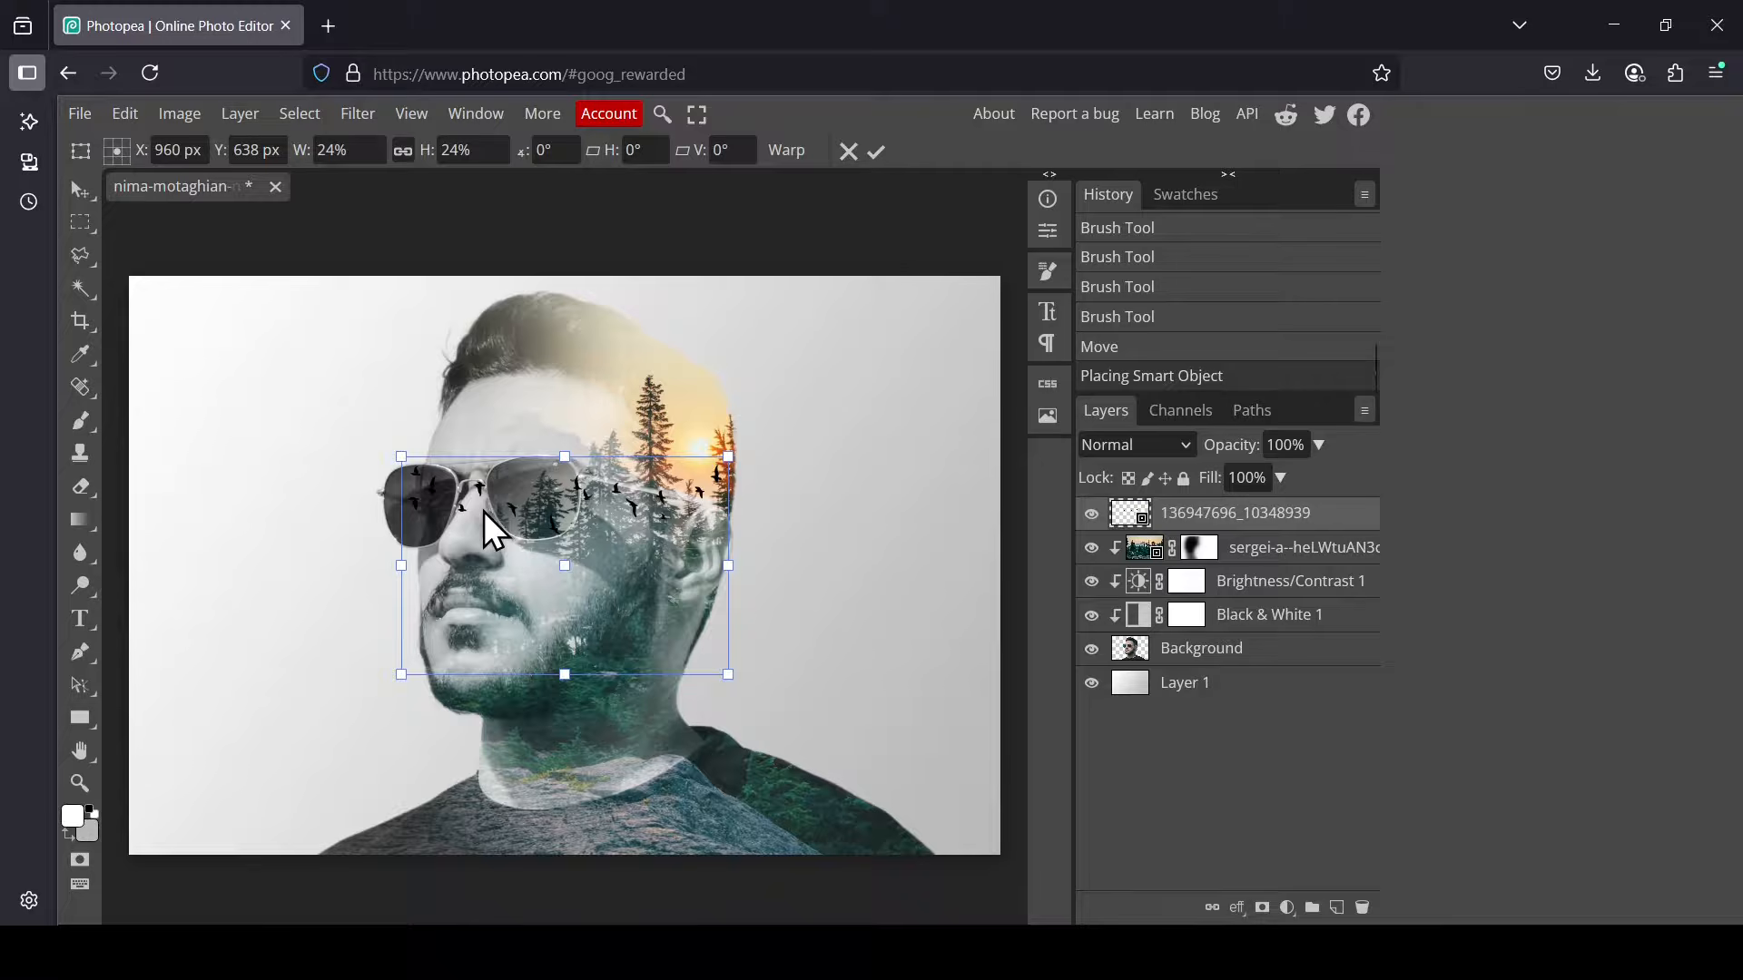
# - Position the placed birds image across the back of the head at X 1376 px, Y 356 px, and rasterize its layer
pyautogui.moveTo(483, 510); pyautogui.dragTo(670, 381)
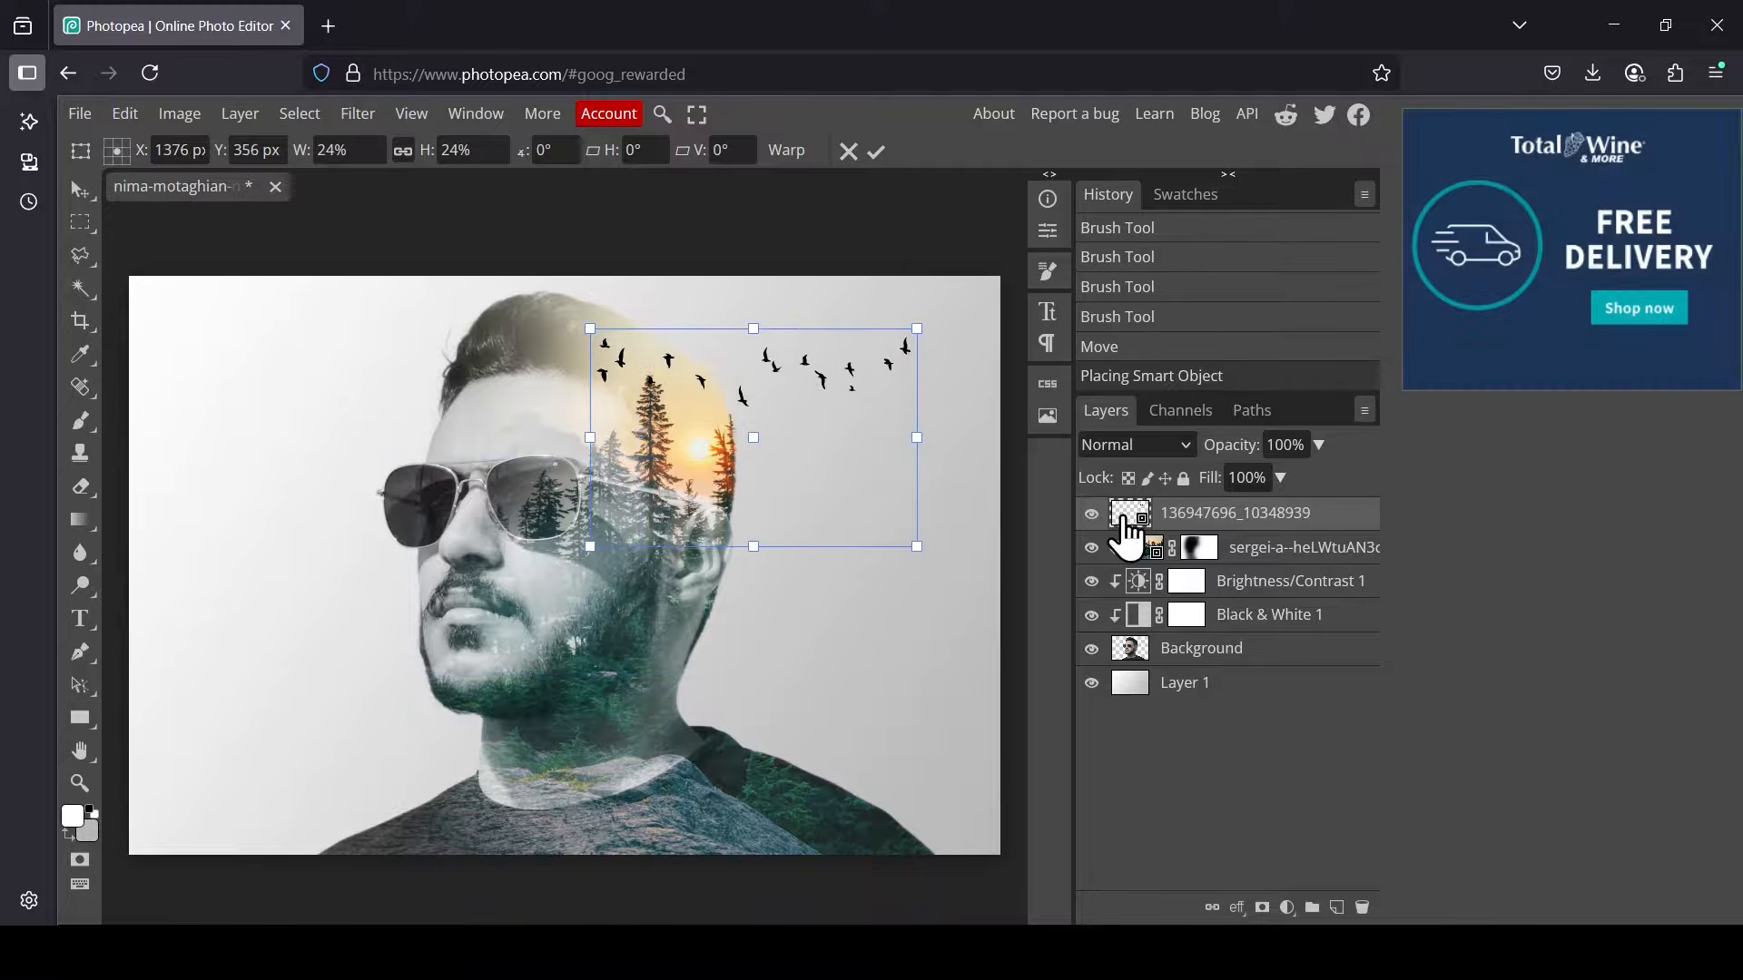
pyautogui.rightClick(1126, 514)
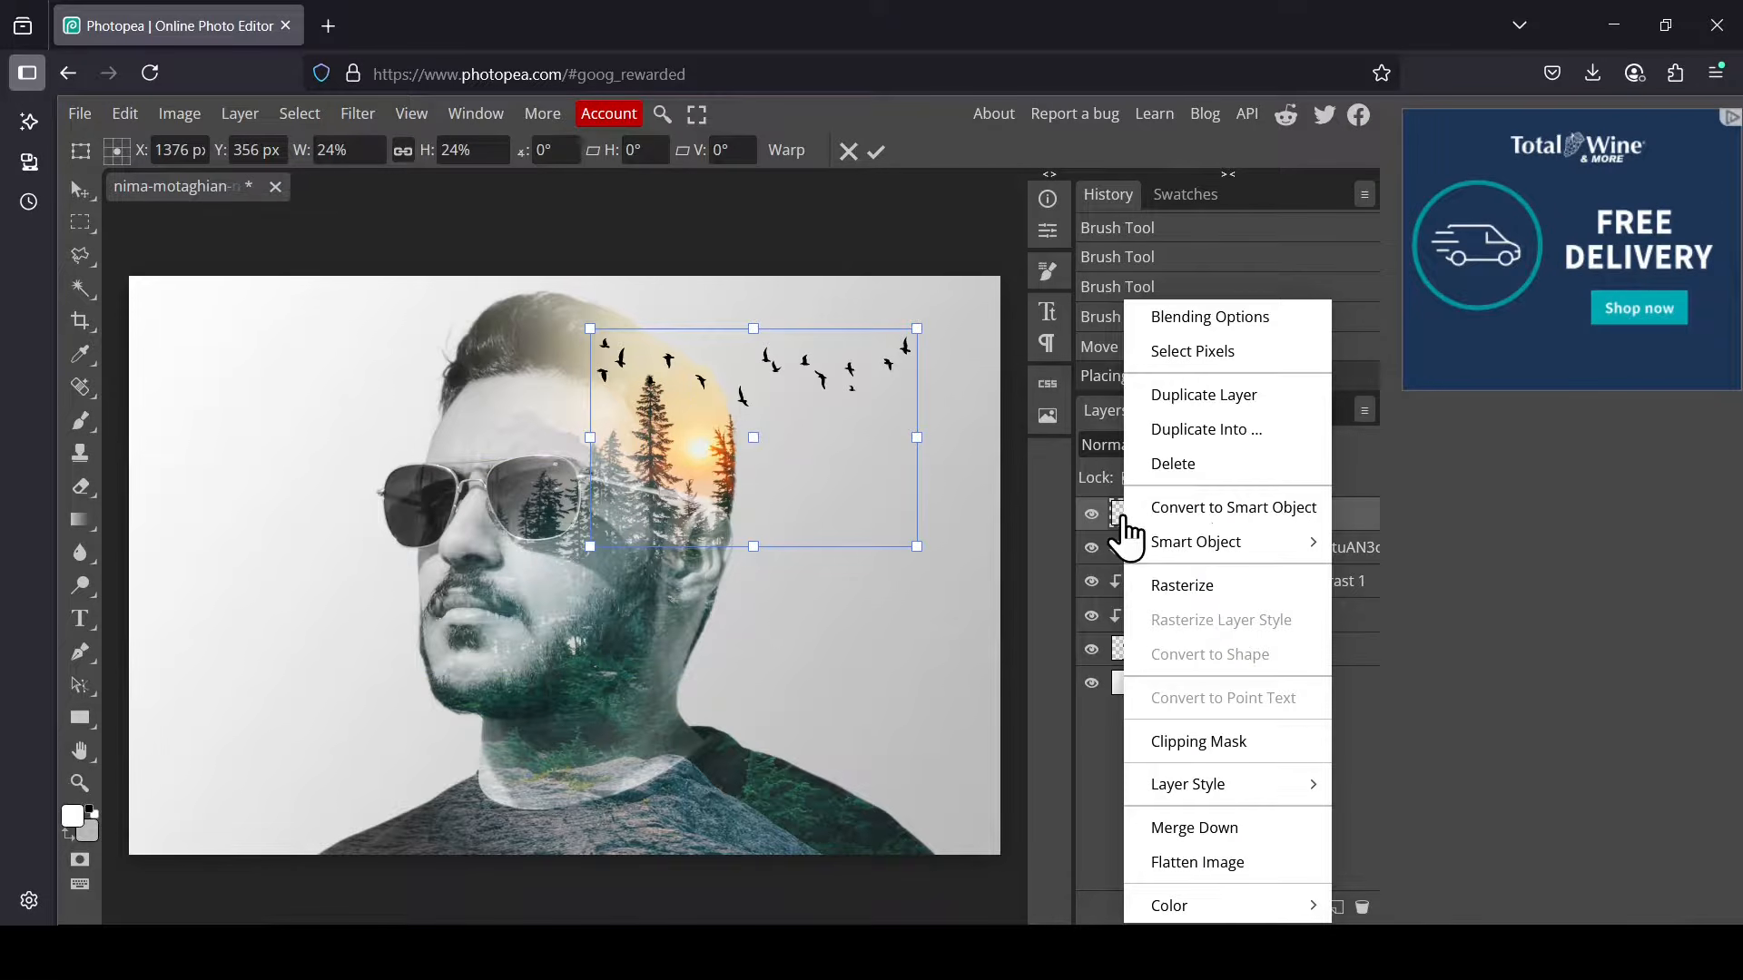
pyautogui.click(1226, 590)
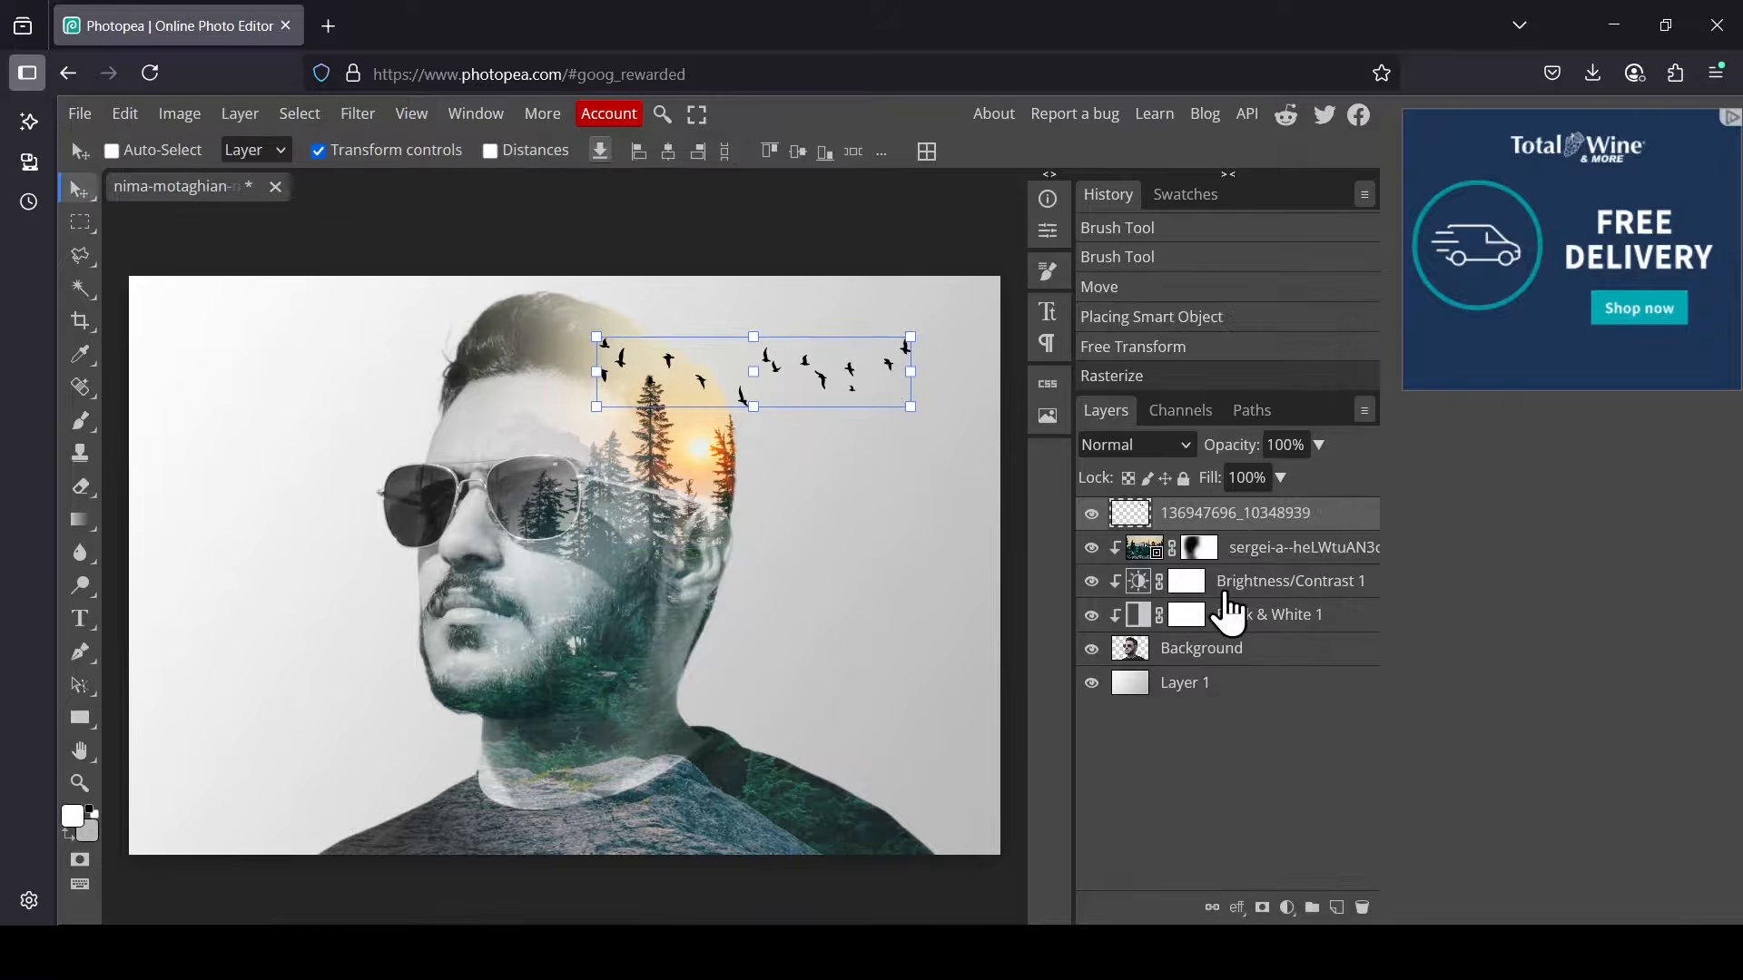
# - Select the birds outside the head with a rectangular selection, then cut and paste them onto a new layer
pyautogui.click(79, 229)
pyautogui.click(194, 234)
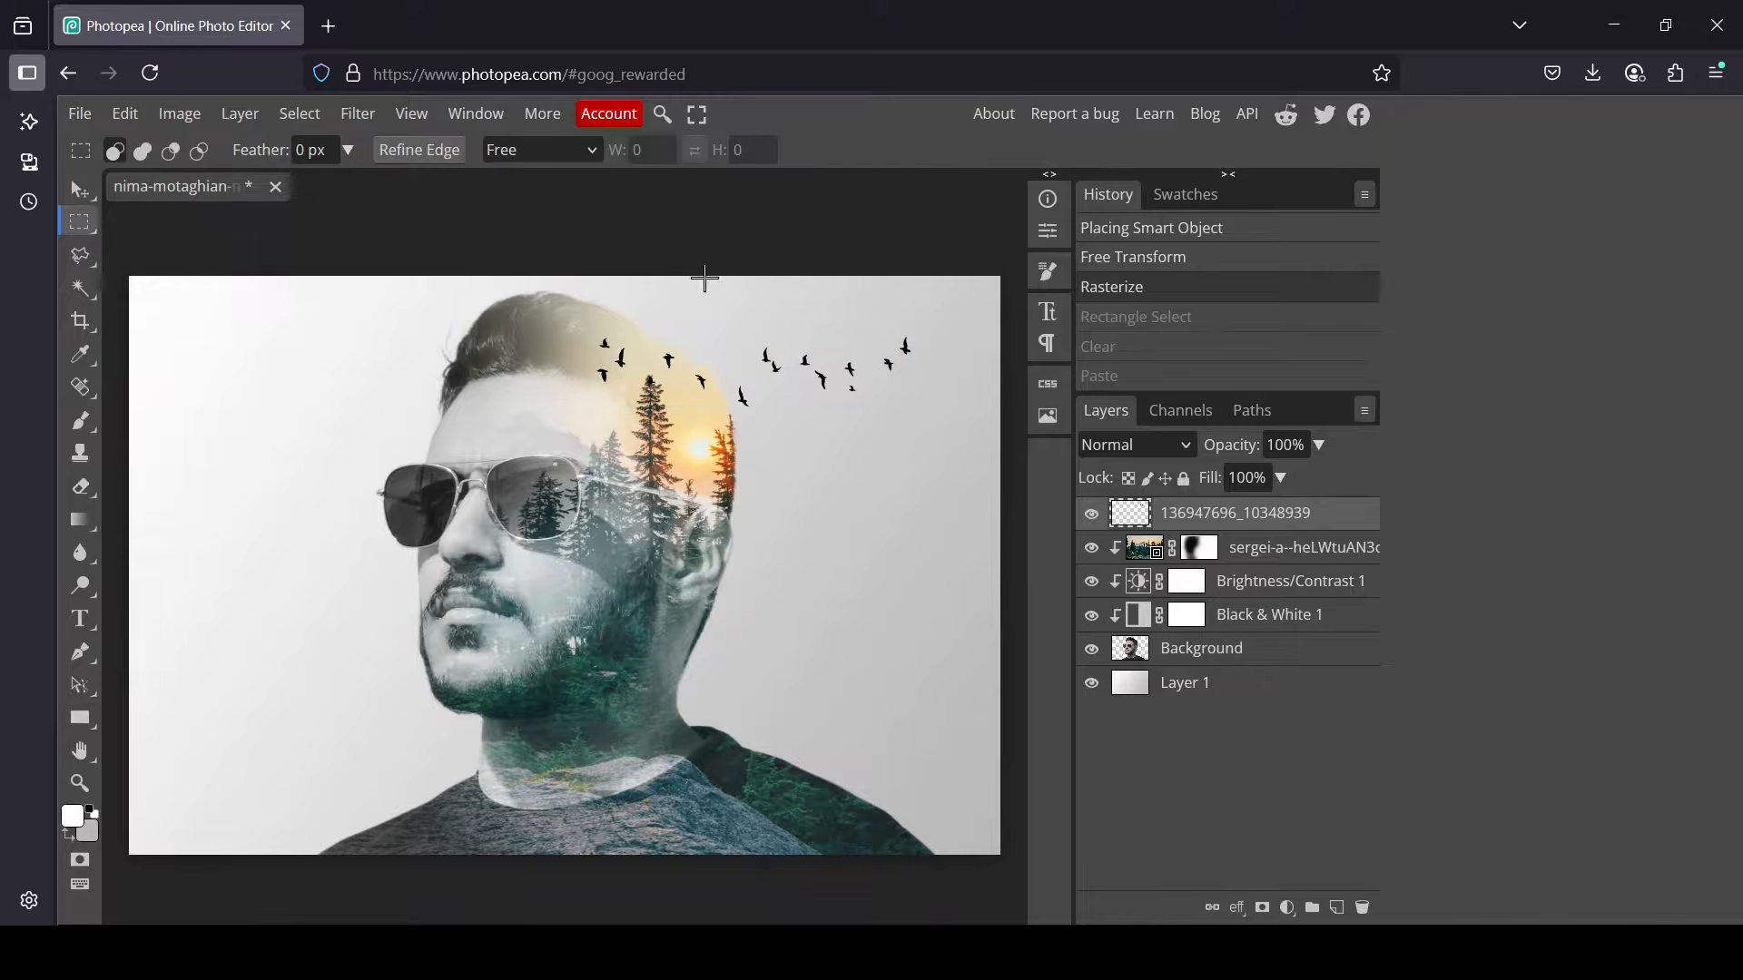
pyautogui.moveTo(753, 312); pyautogui.dragTo(937, 413)
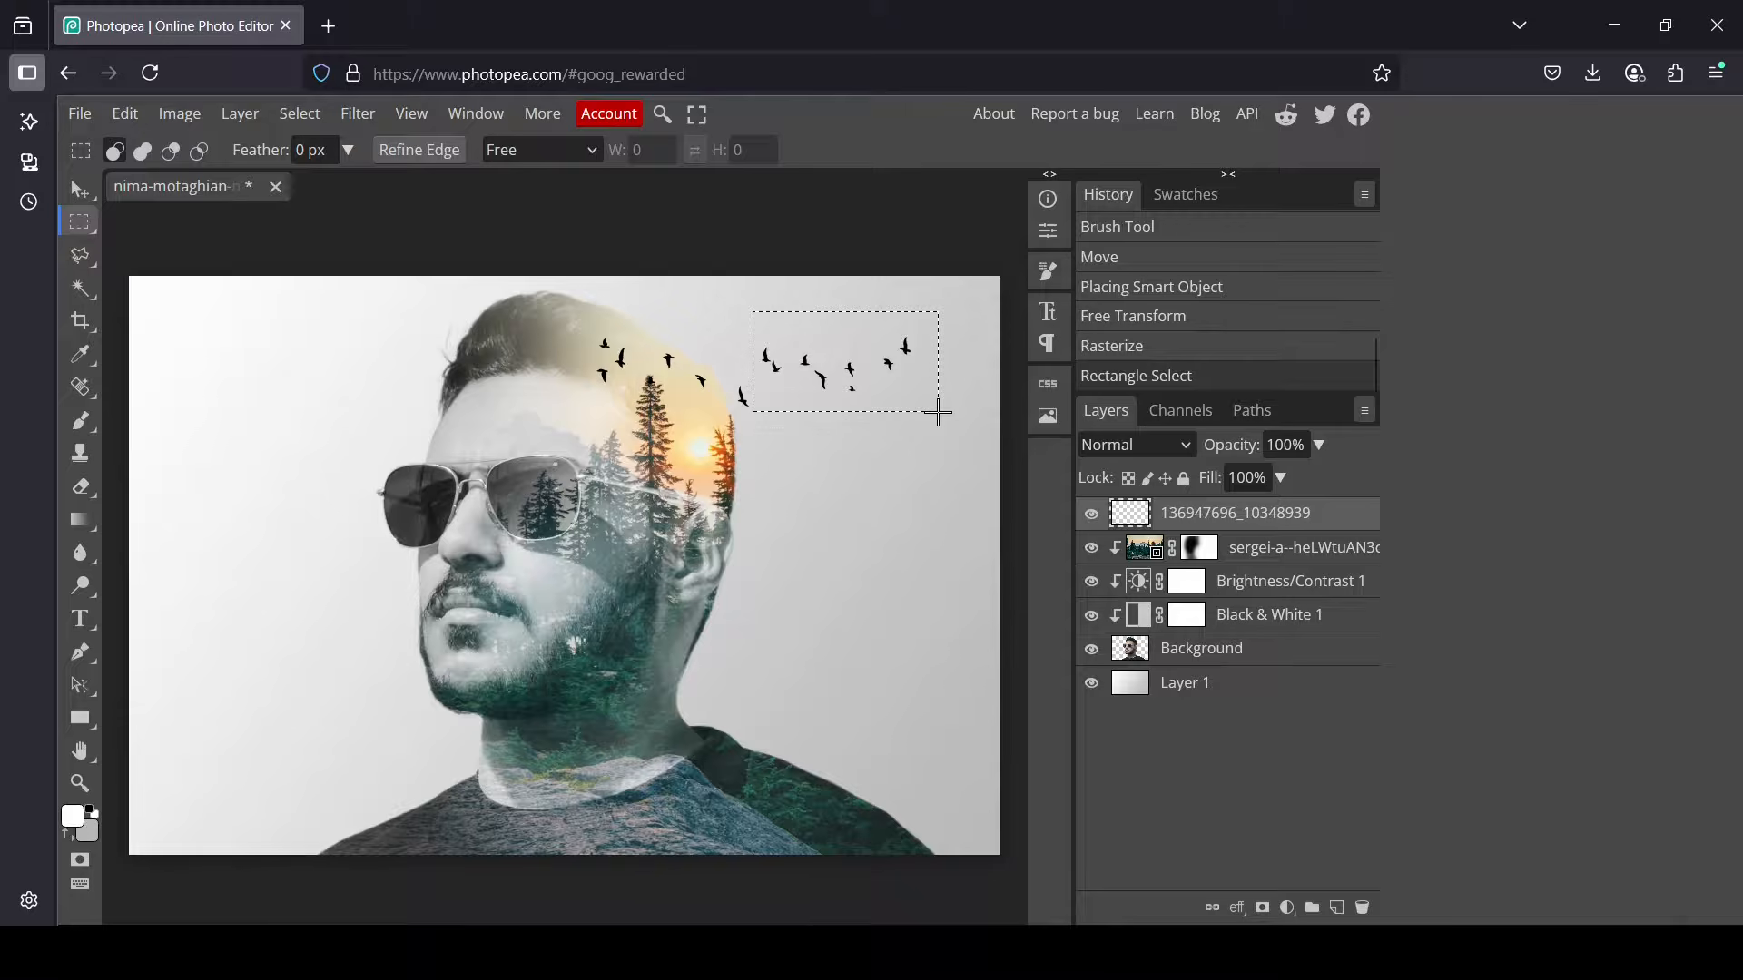
pyautogui.press('Delete')
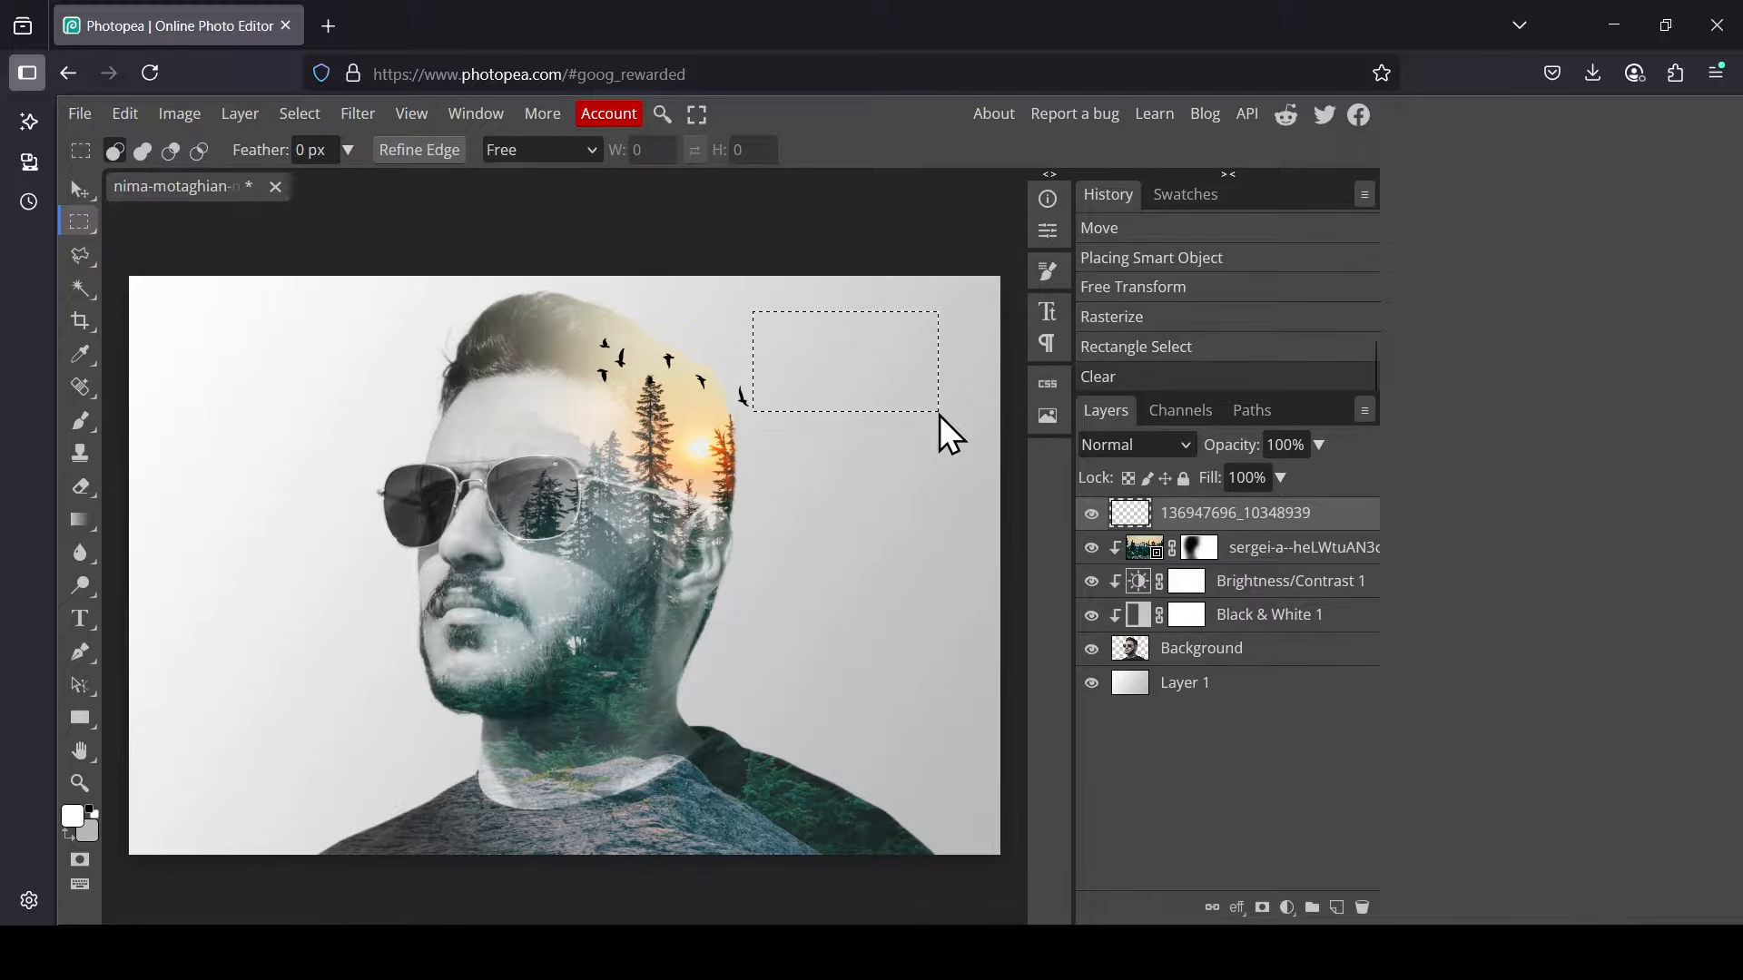
pyautogui.hotkey('ctrl', 'v')
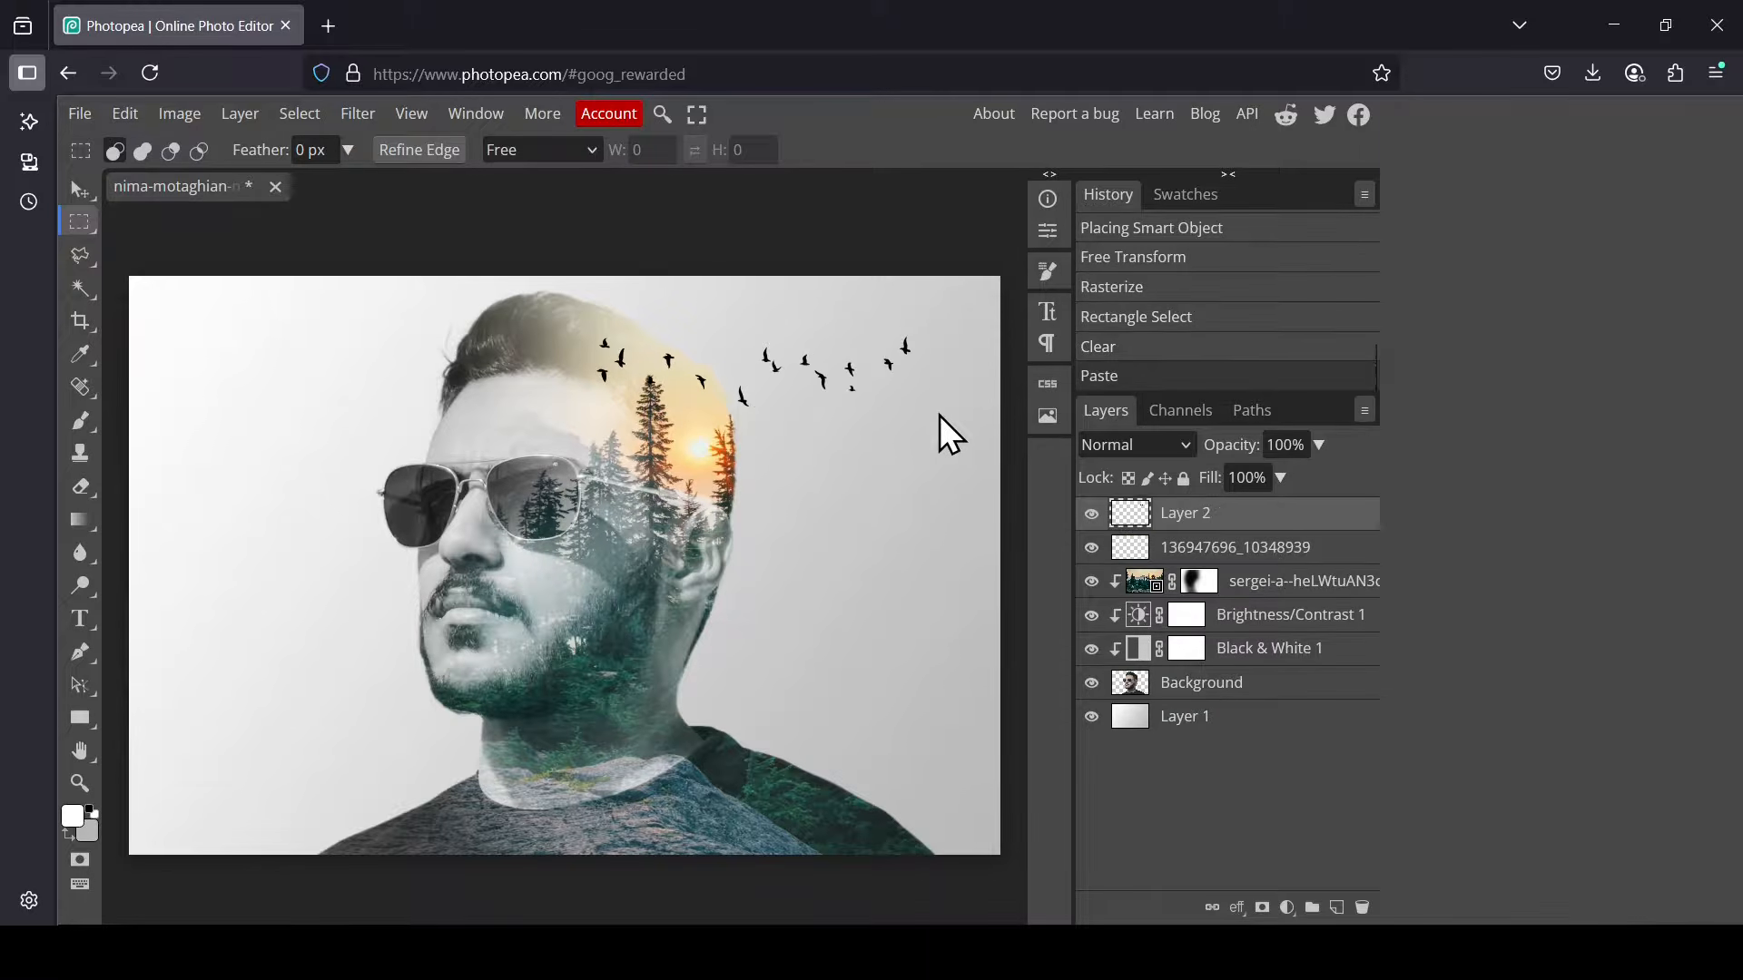
# - Move the original birds layer down and slightly right so its birds fly around the treetops in the head
pyautogui.click(1092, 515)
pyautogui.click(1141, 565)
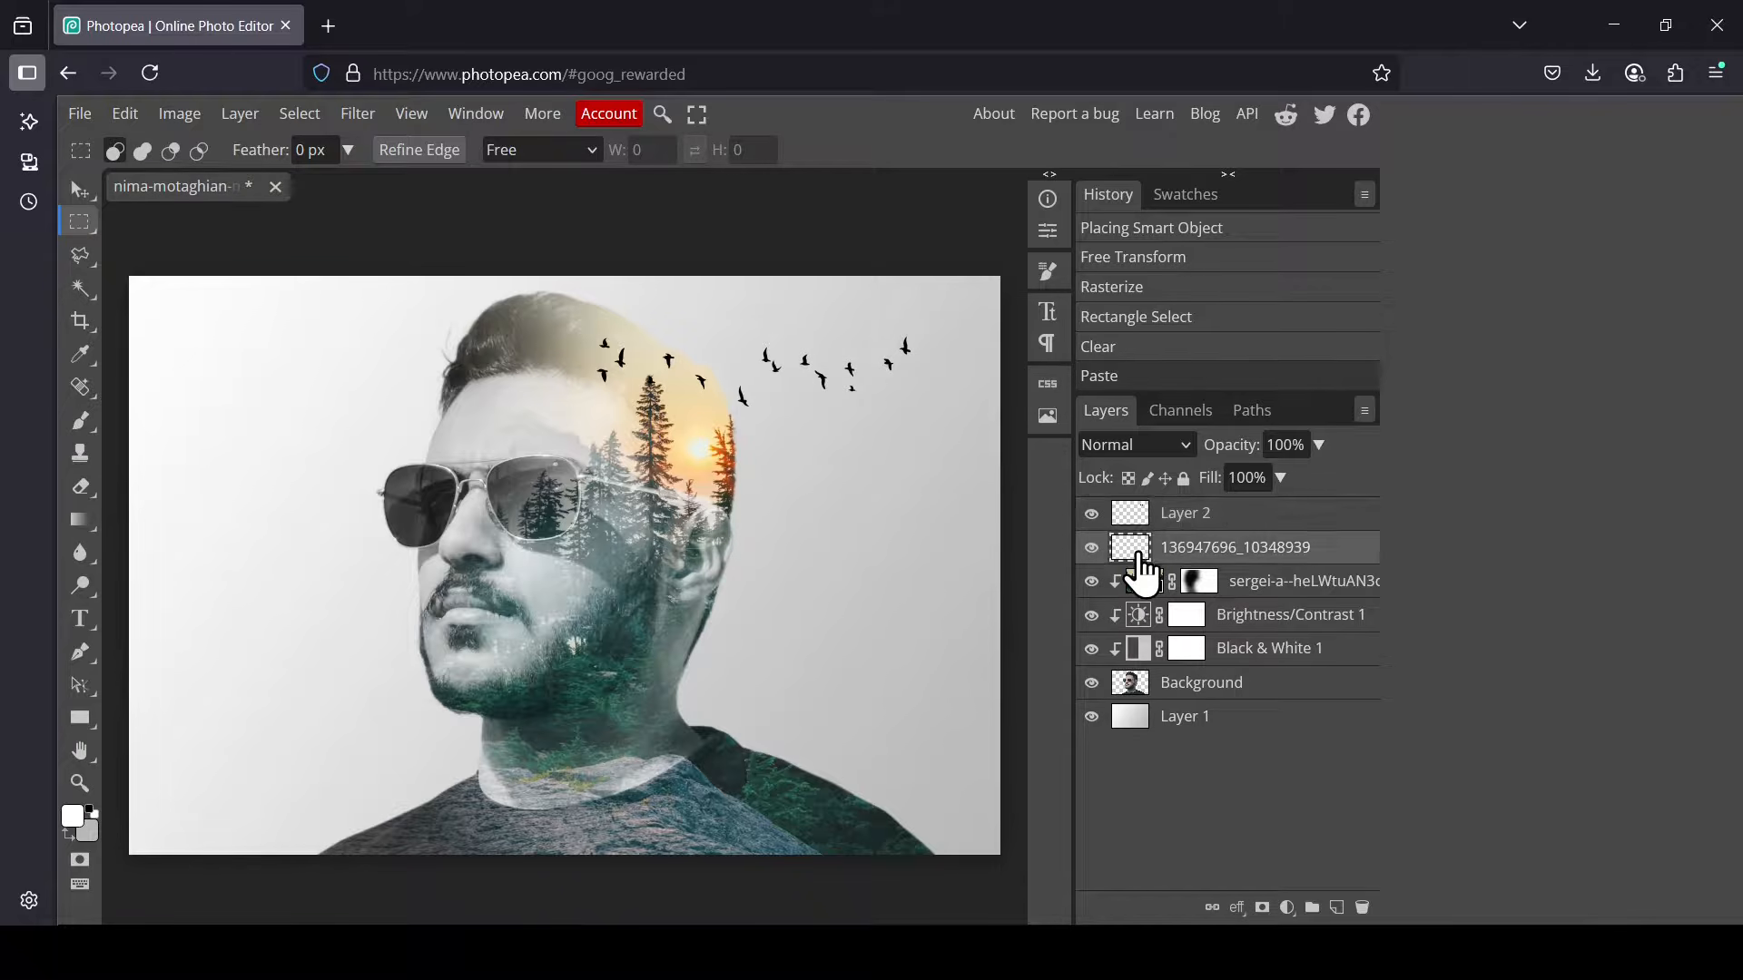
pyautogui.click(80, 188)
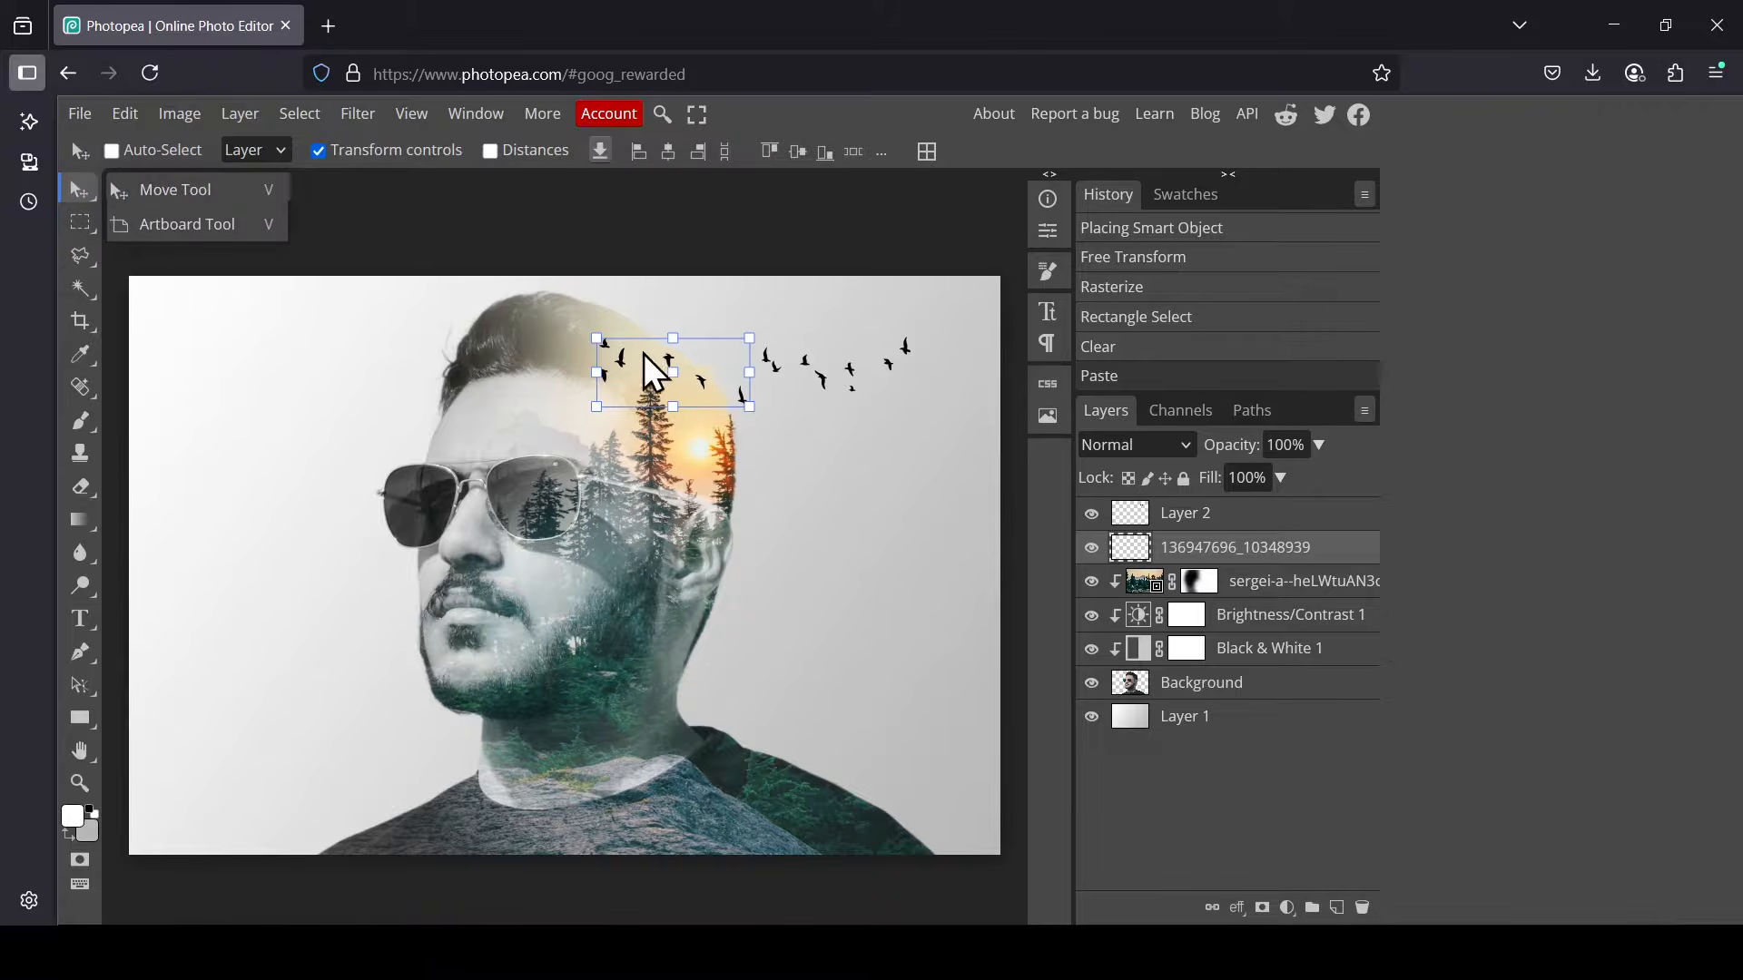
pyautogui.moveTo(712, 358); pyautogui.dragTo(737, 405)
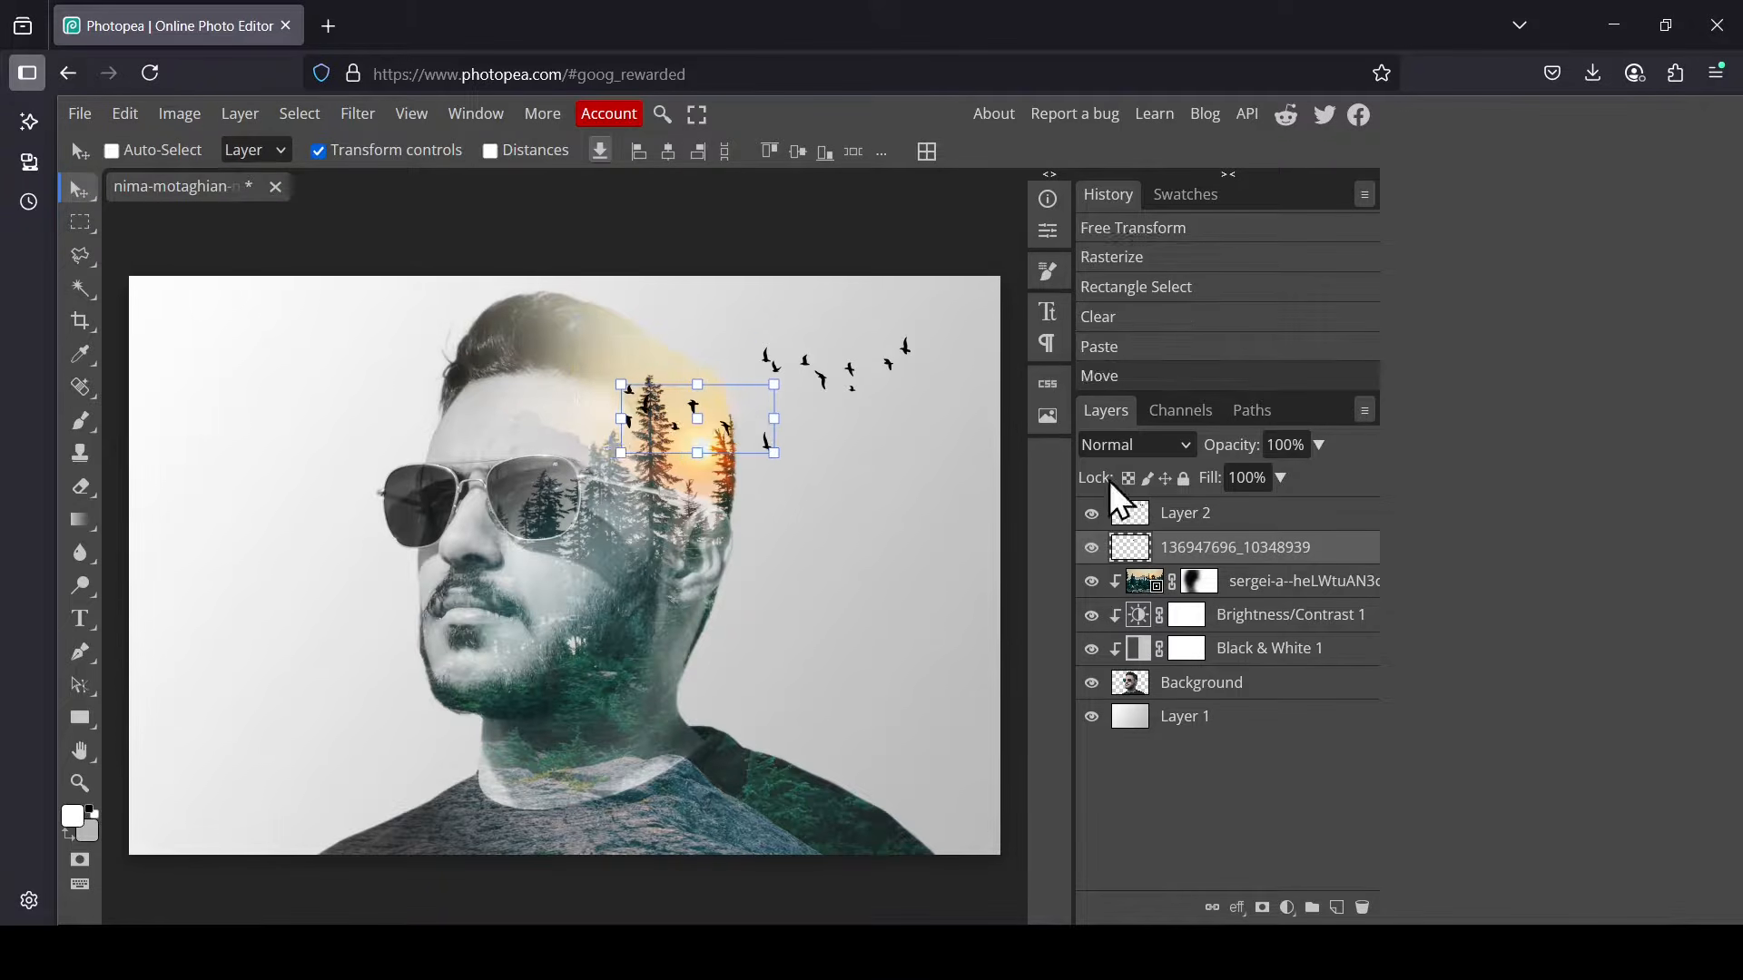
# - Scale the pasted birds on Layer 2 to 136.28% and move them to X 1474 px, Y 202 px, beside the head
pyautogui.click(1151, 516)
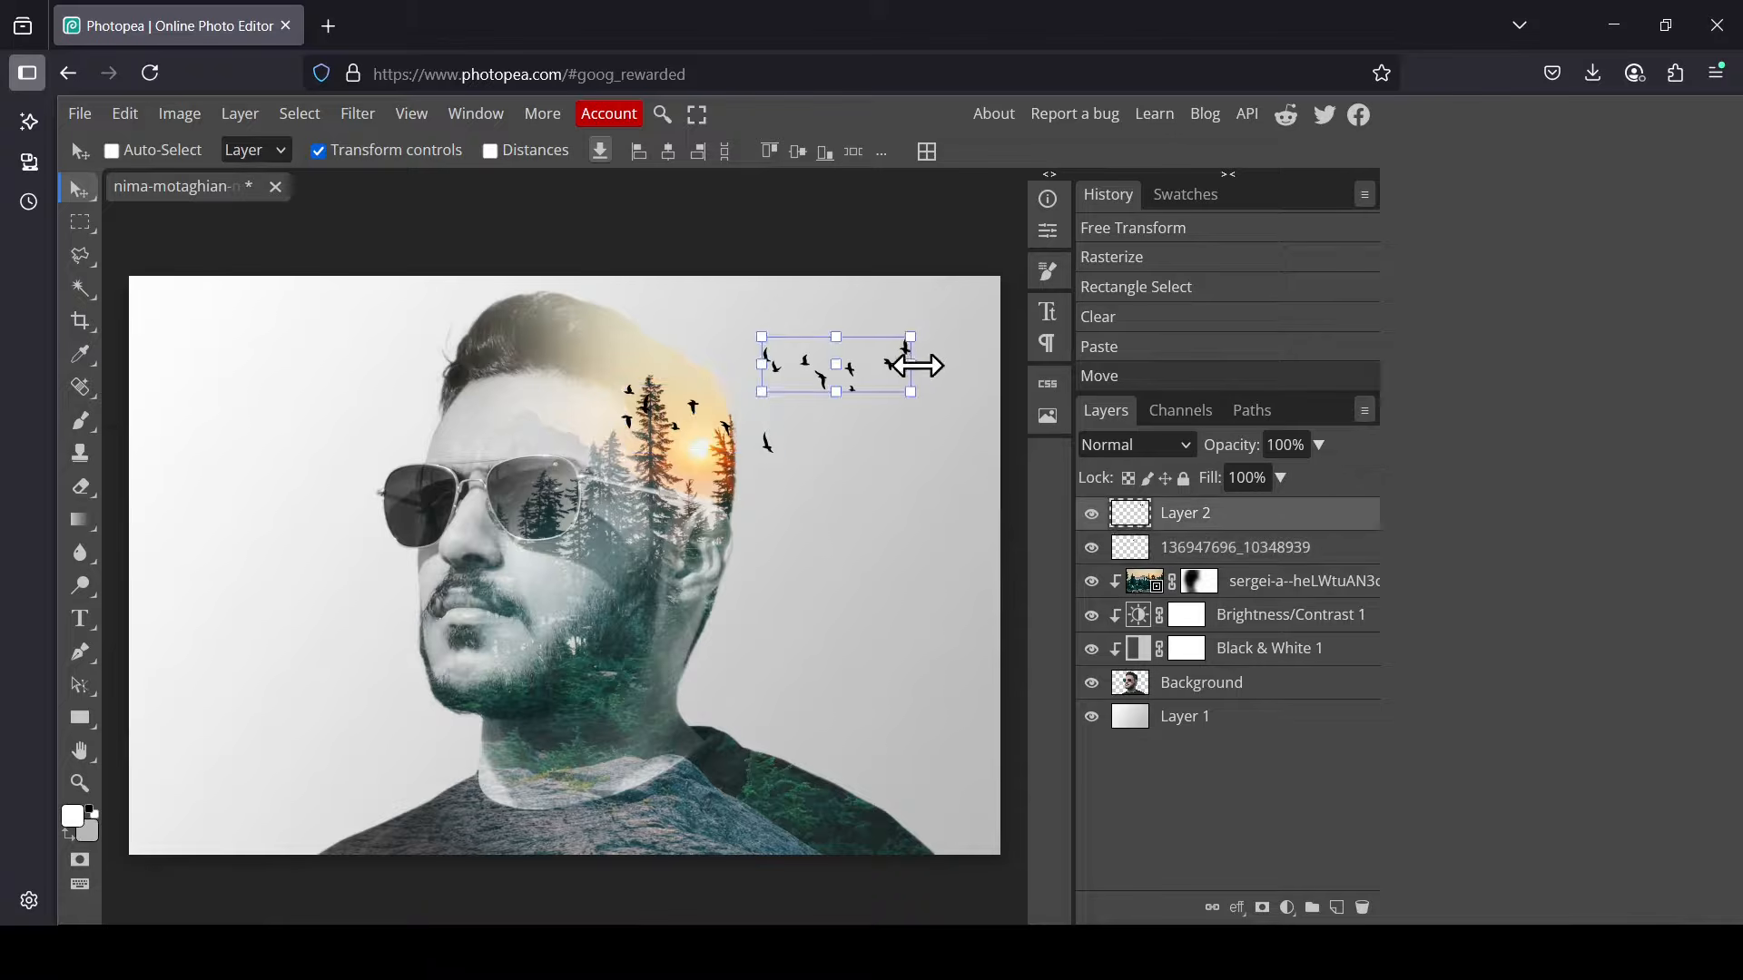
pyautogui.moveTo(917, 365); pyautogui.dragTo(964, 379)
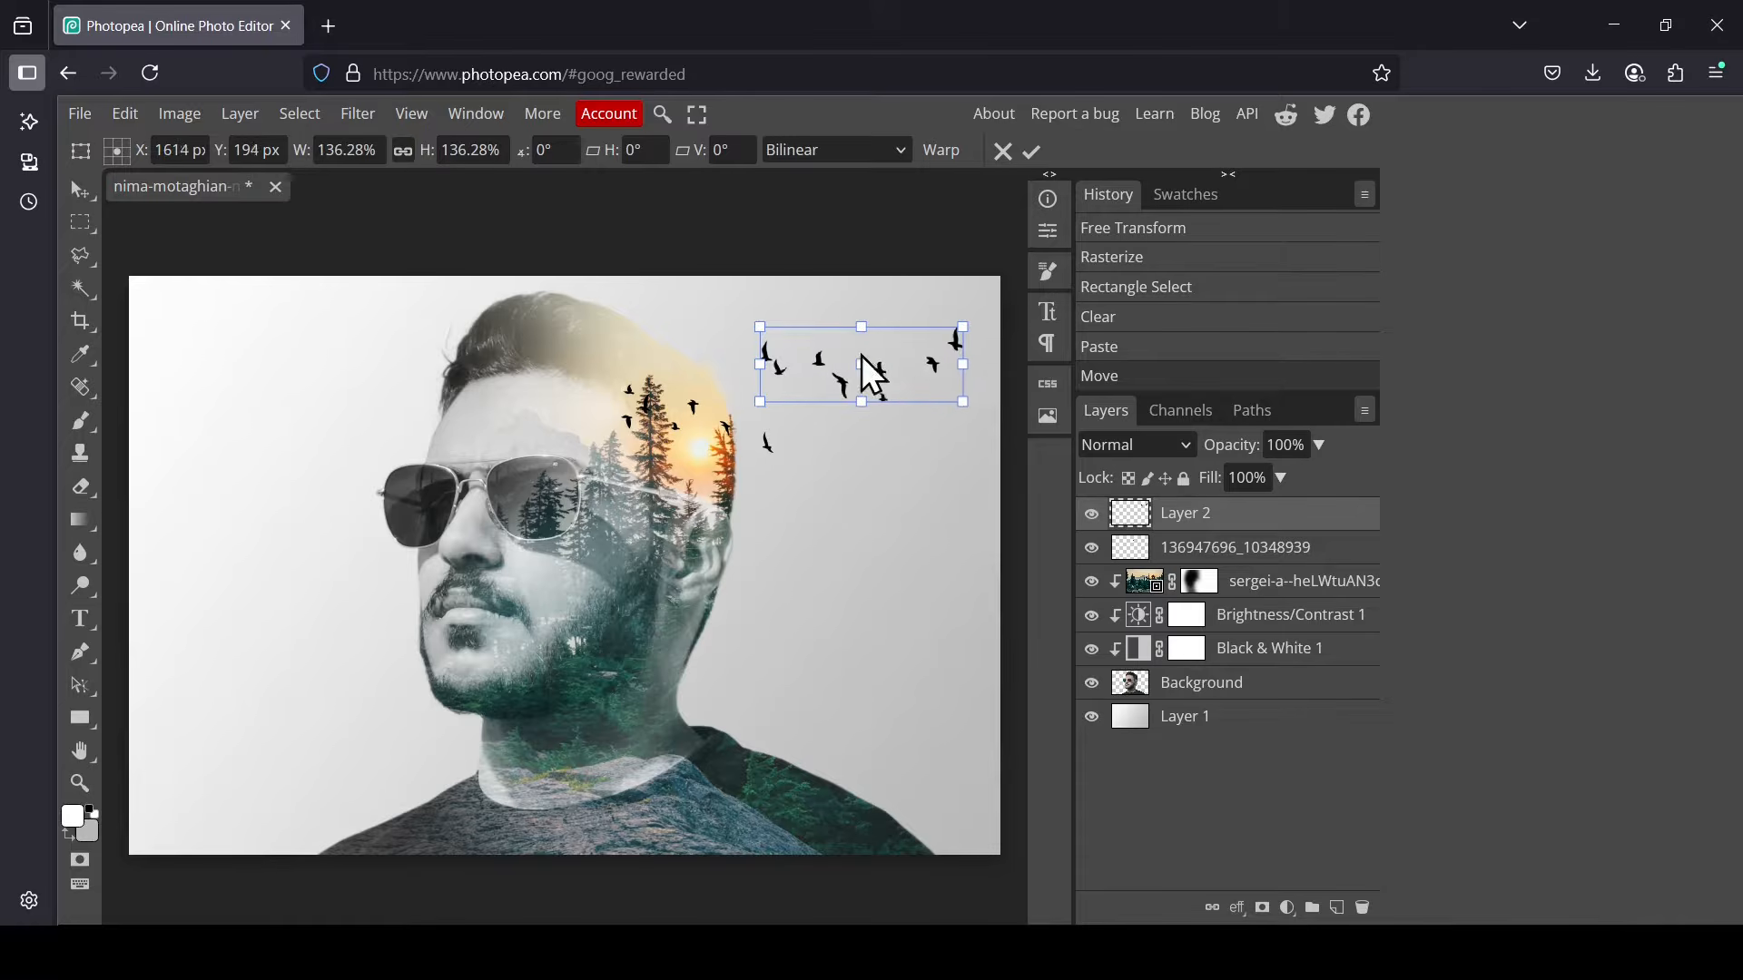
pyautogui.moveTo(863, 359)
pyautogui.mouseDown()
pyautogui.moveTo(775, 353)
pyautogui.moveTo(834, 364)
pyautogui.mouseUp()
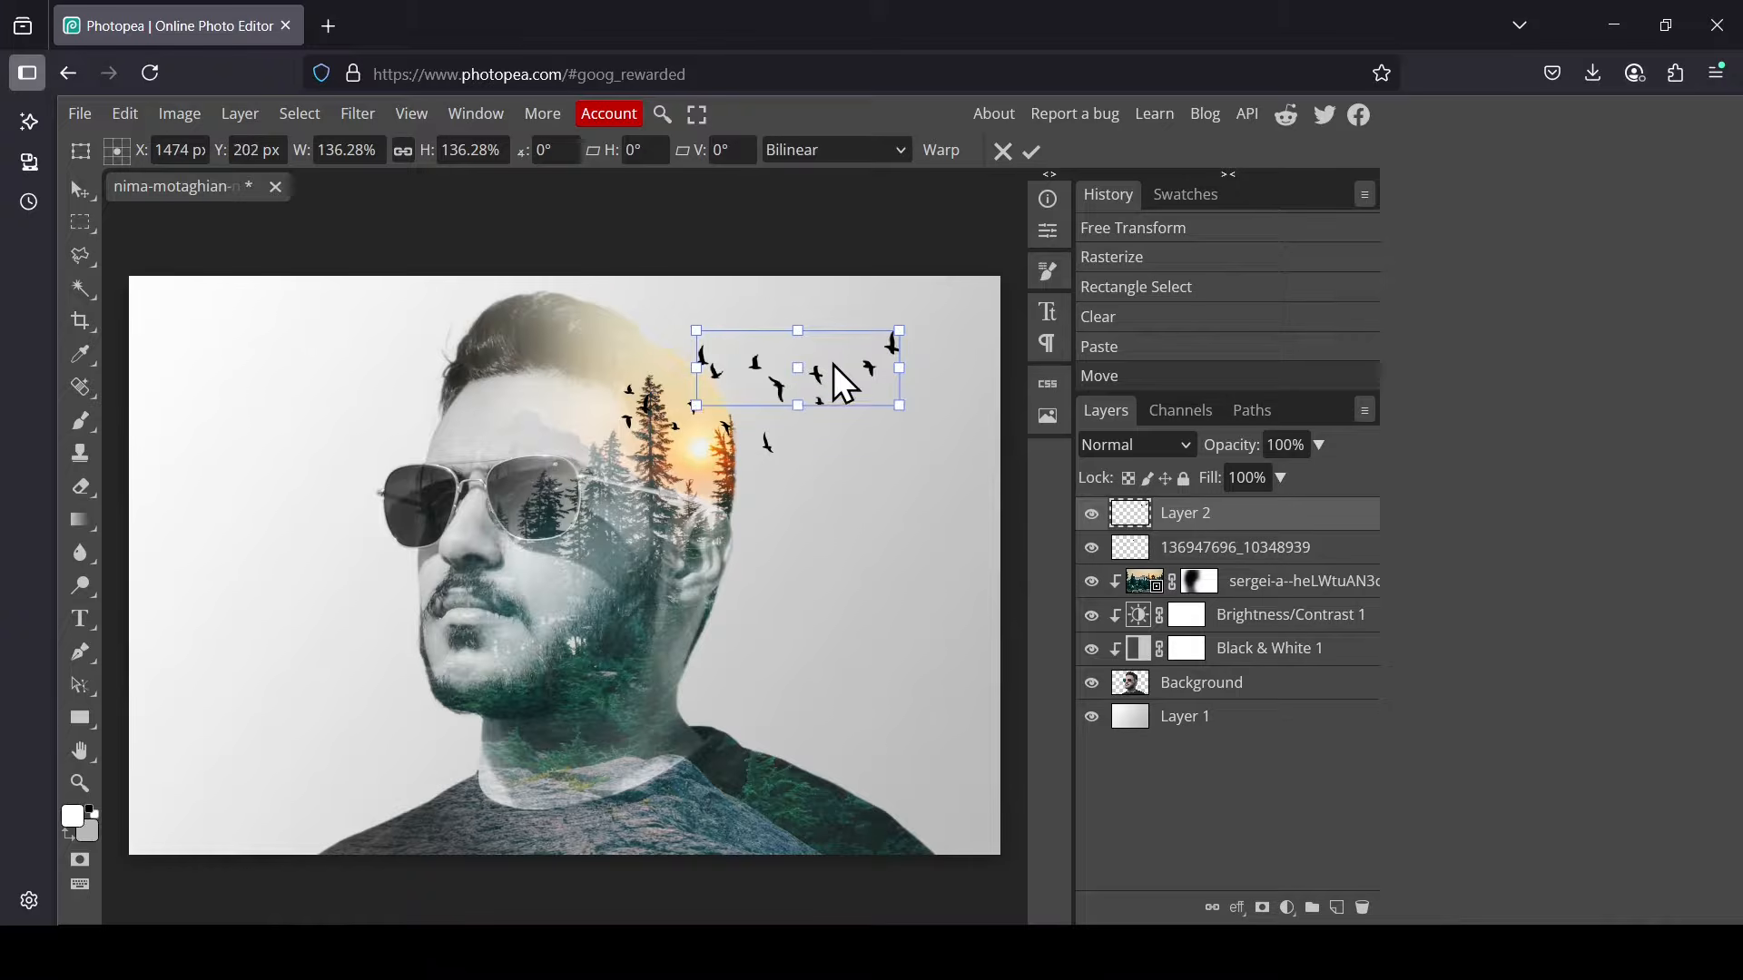
pyautogui.click(1033, 153)
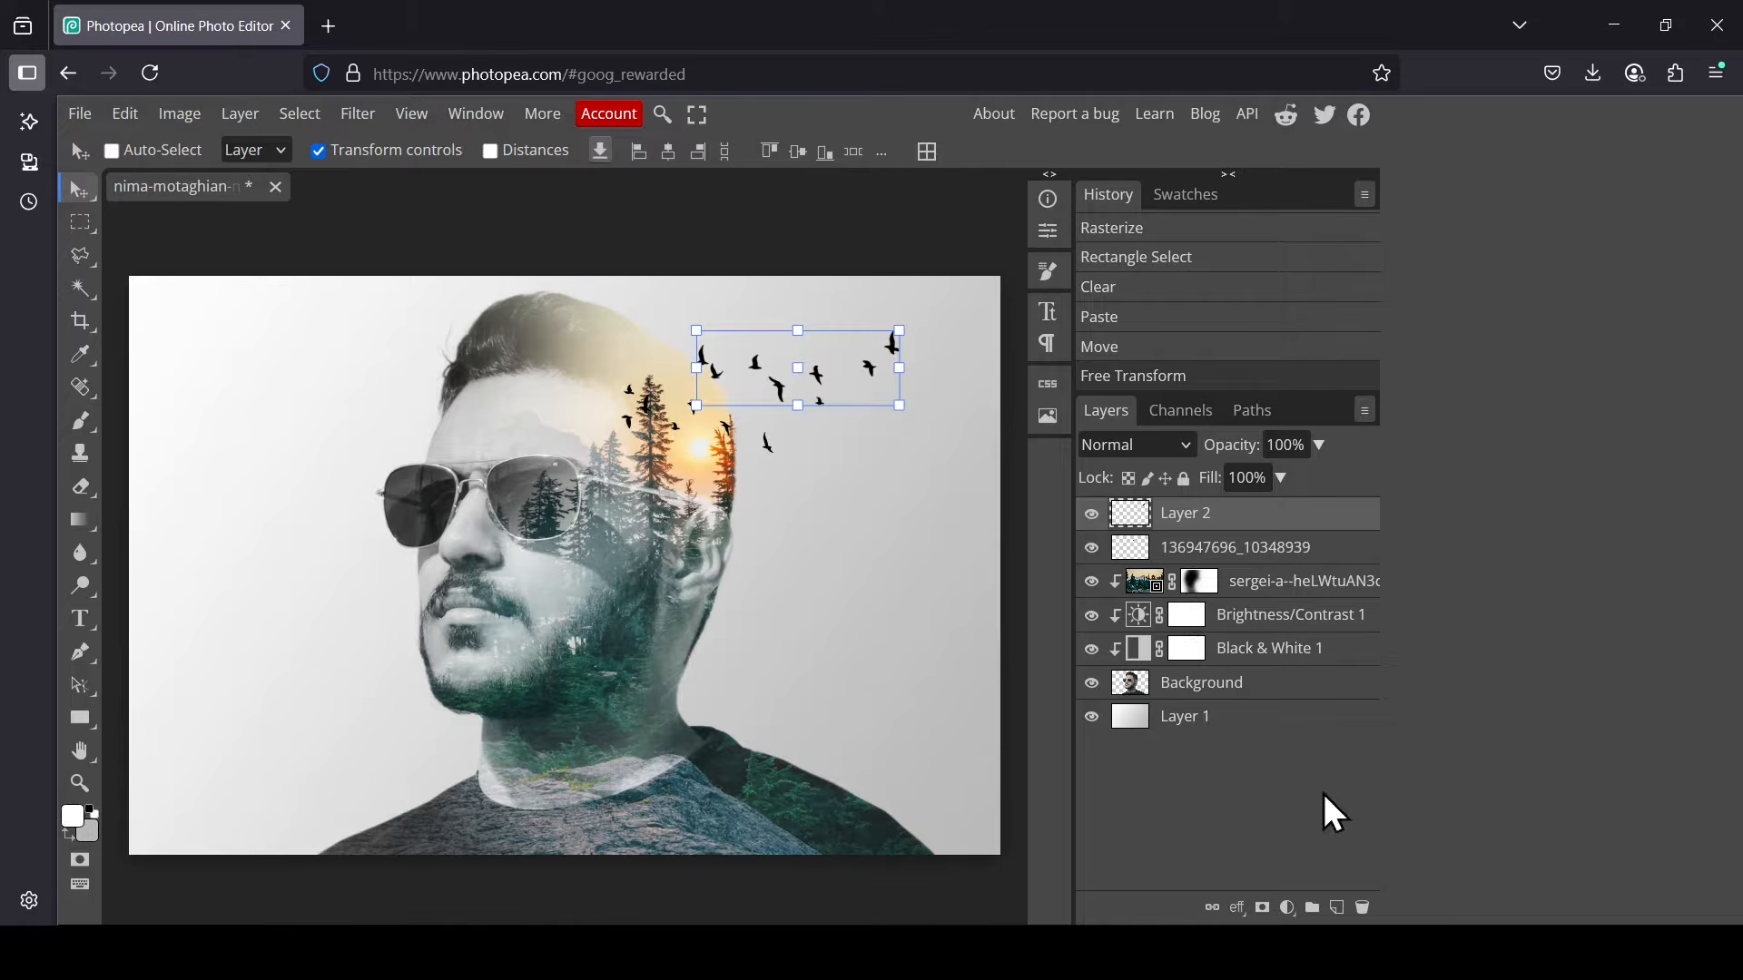
# - Add a Photo Filter adjustment layer above all layers with a bright blue filter colour and 18% density
pyautogui.click(1287, 908)
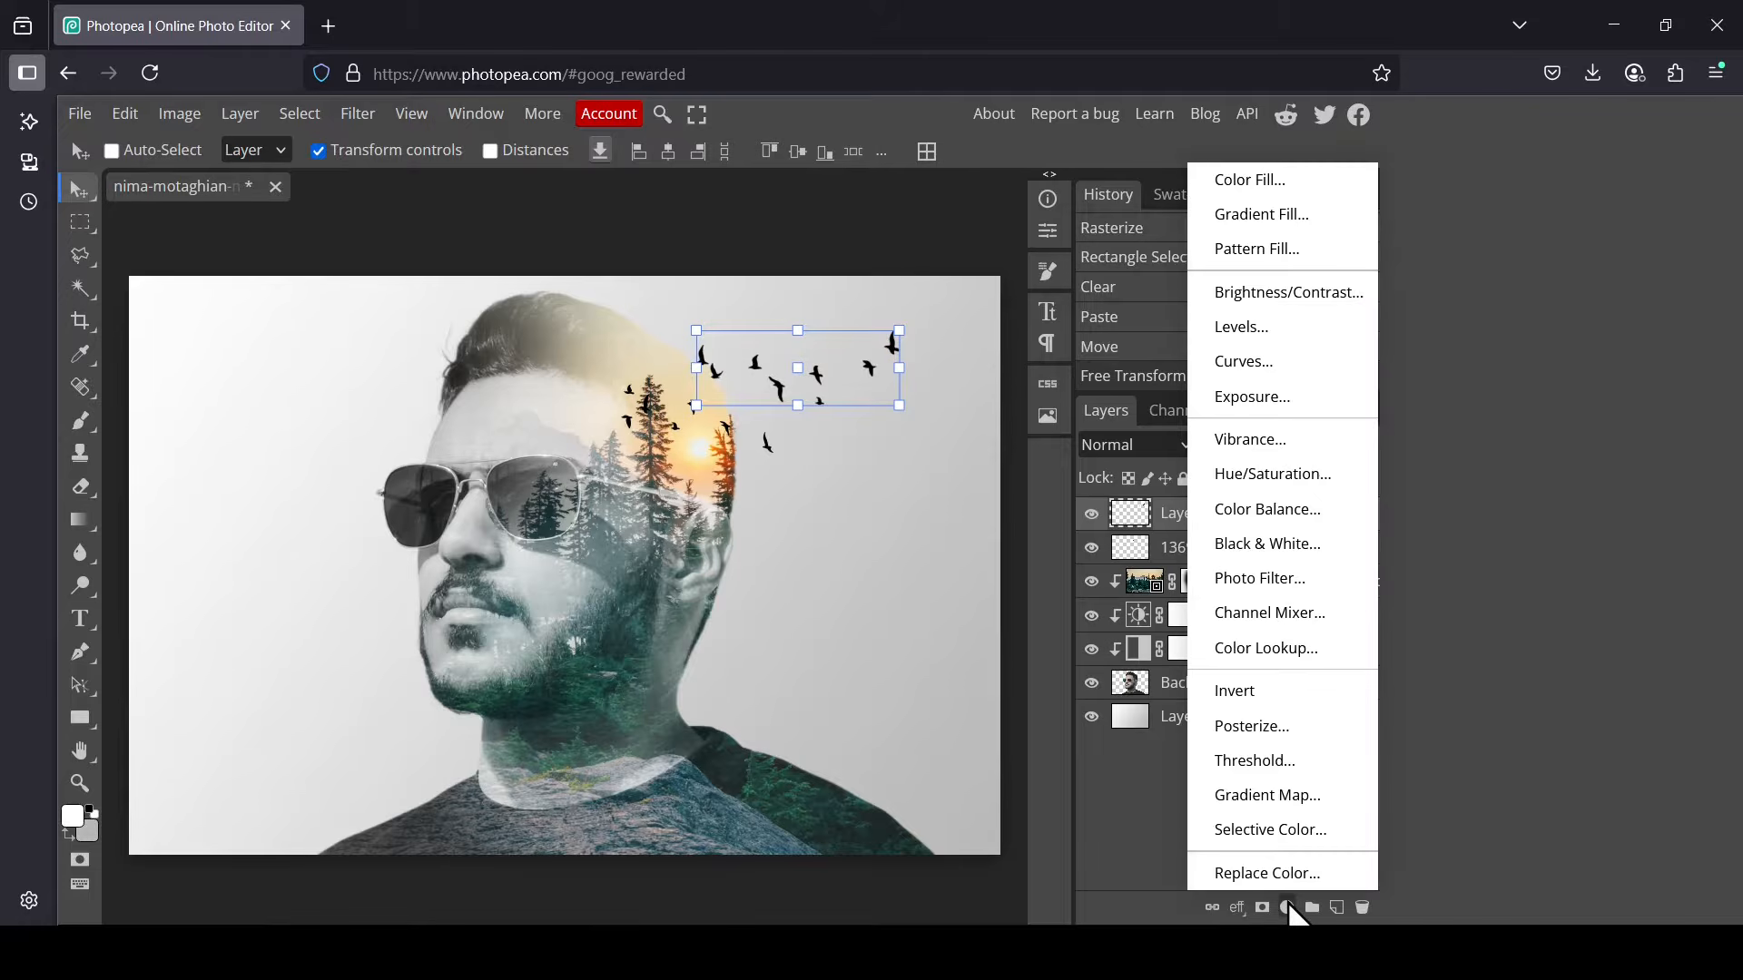
pyautogui.click(1283, 581)
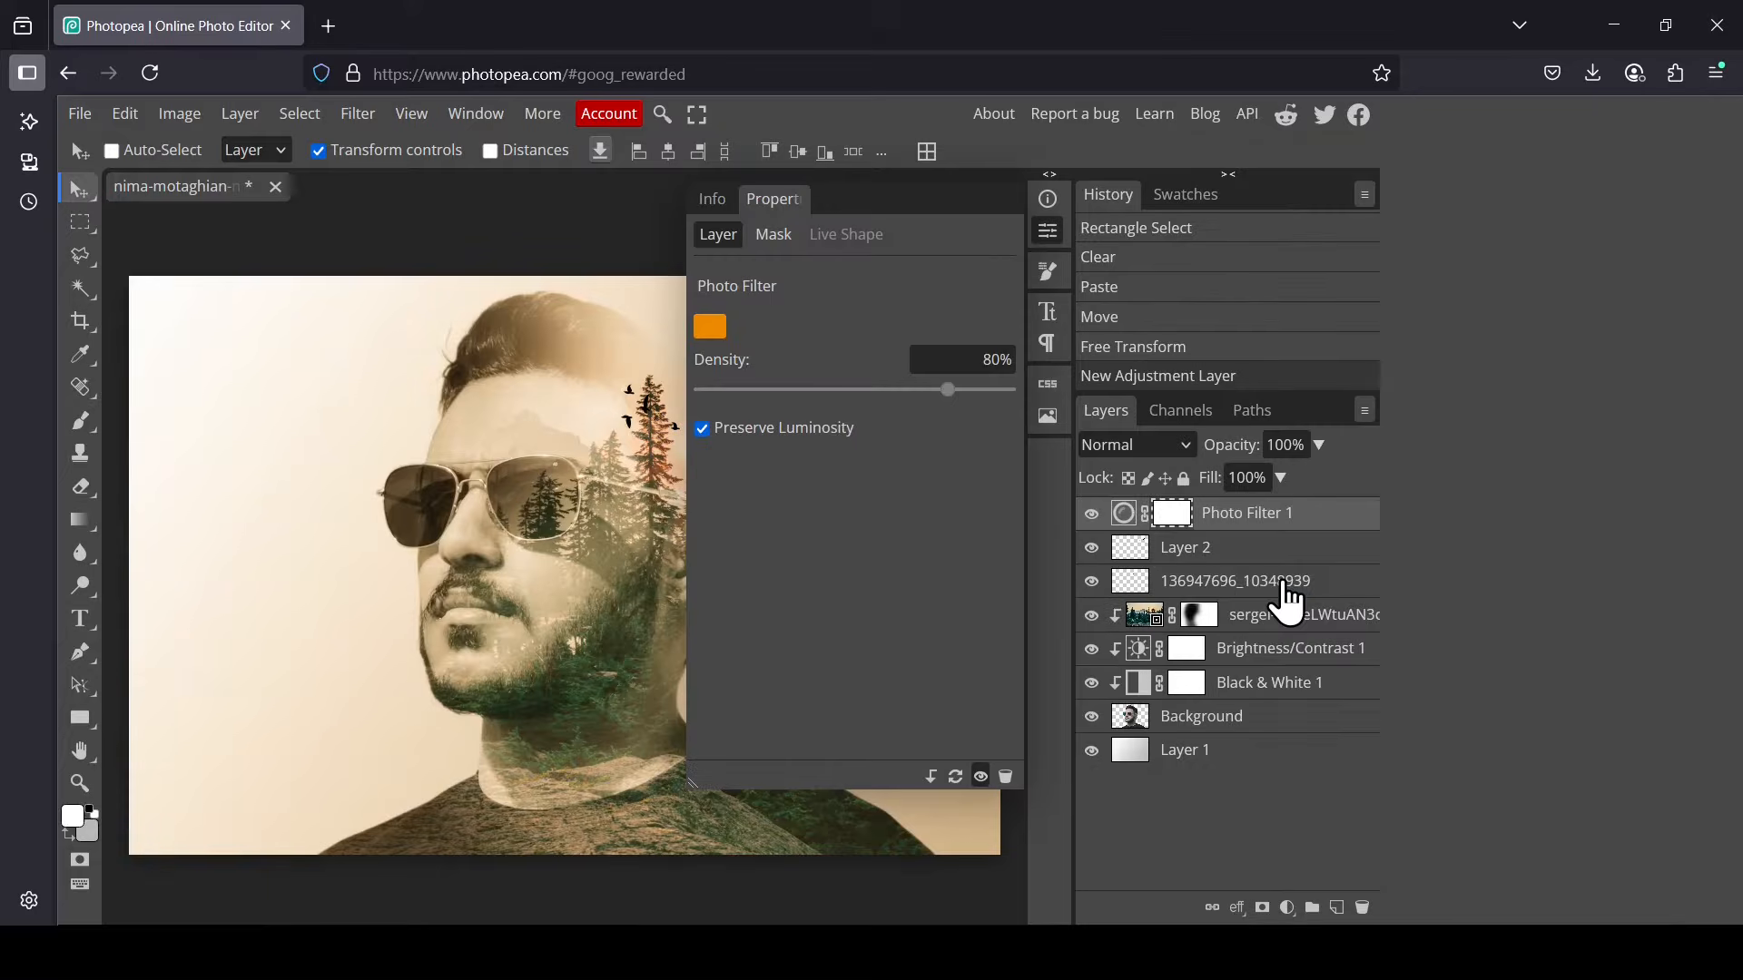
pyautogui.click(713, 328)
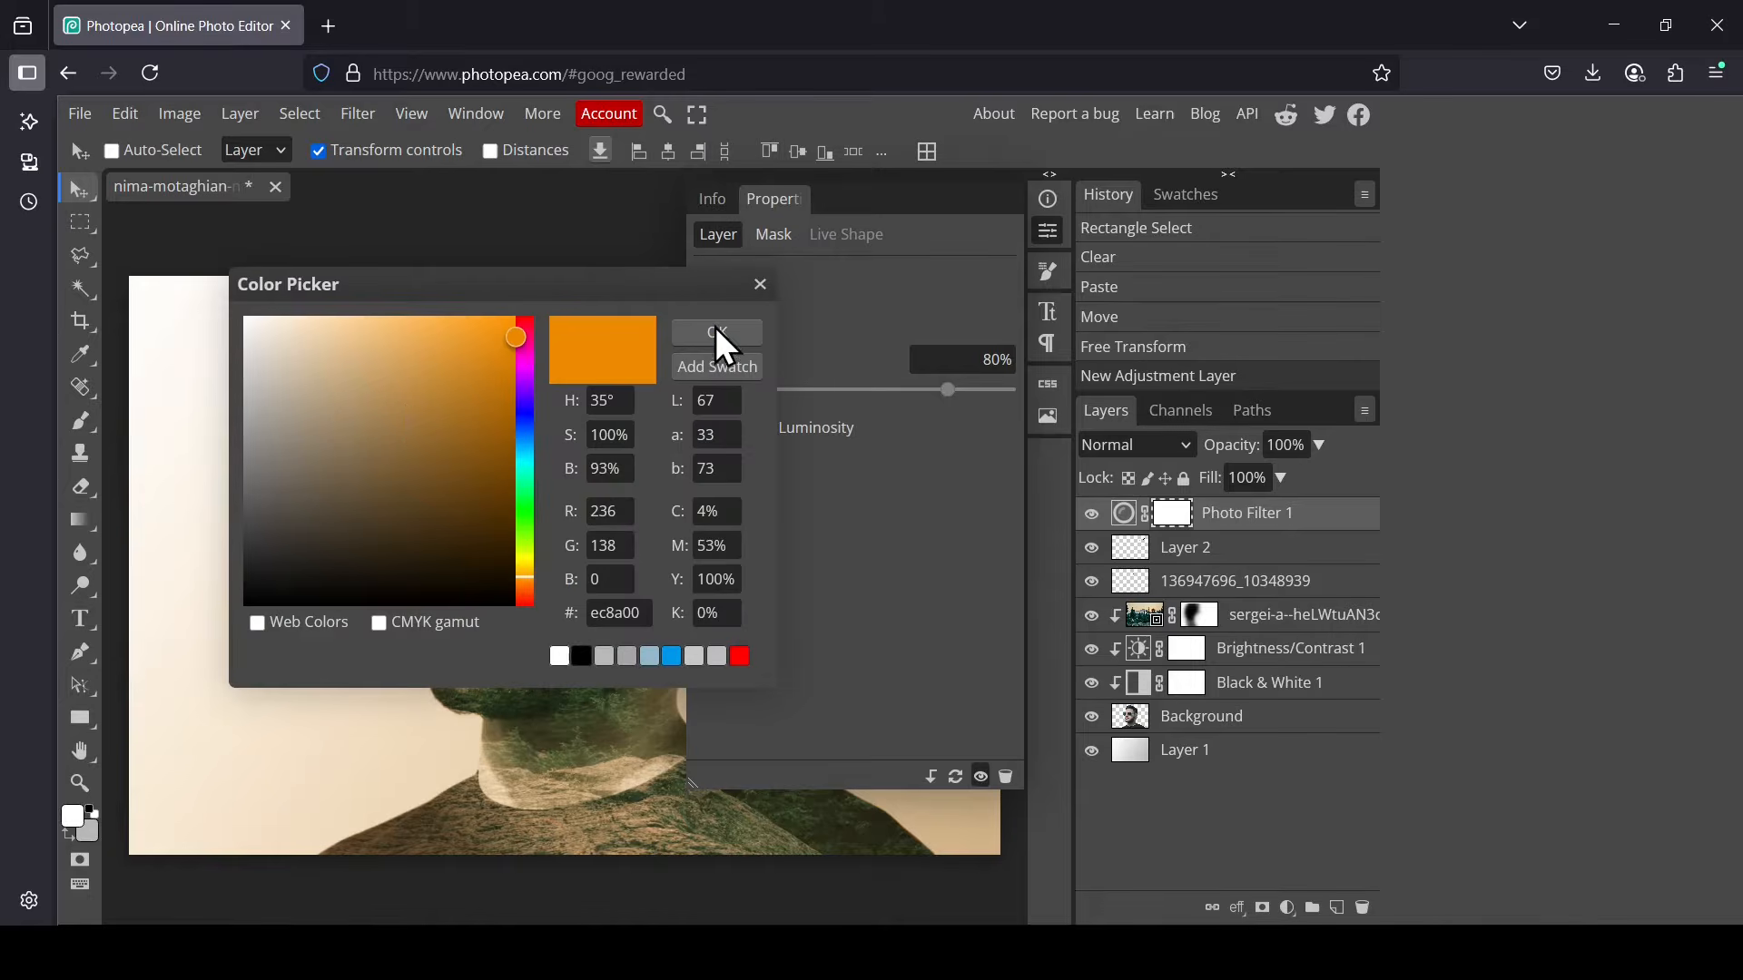
pyautogui.click(527, 438)
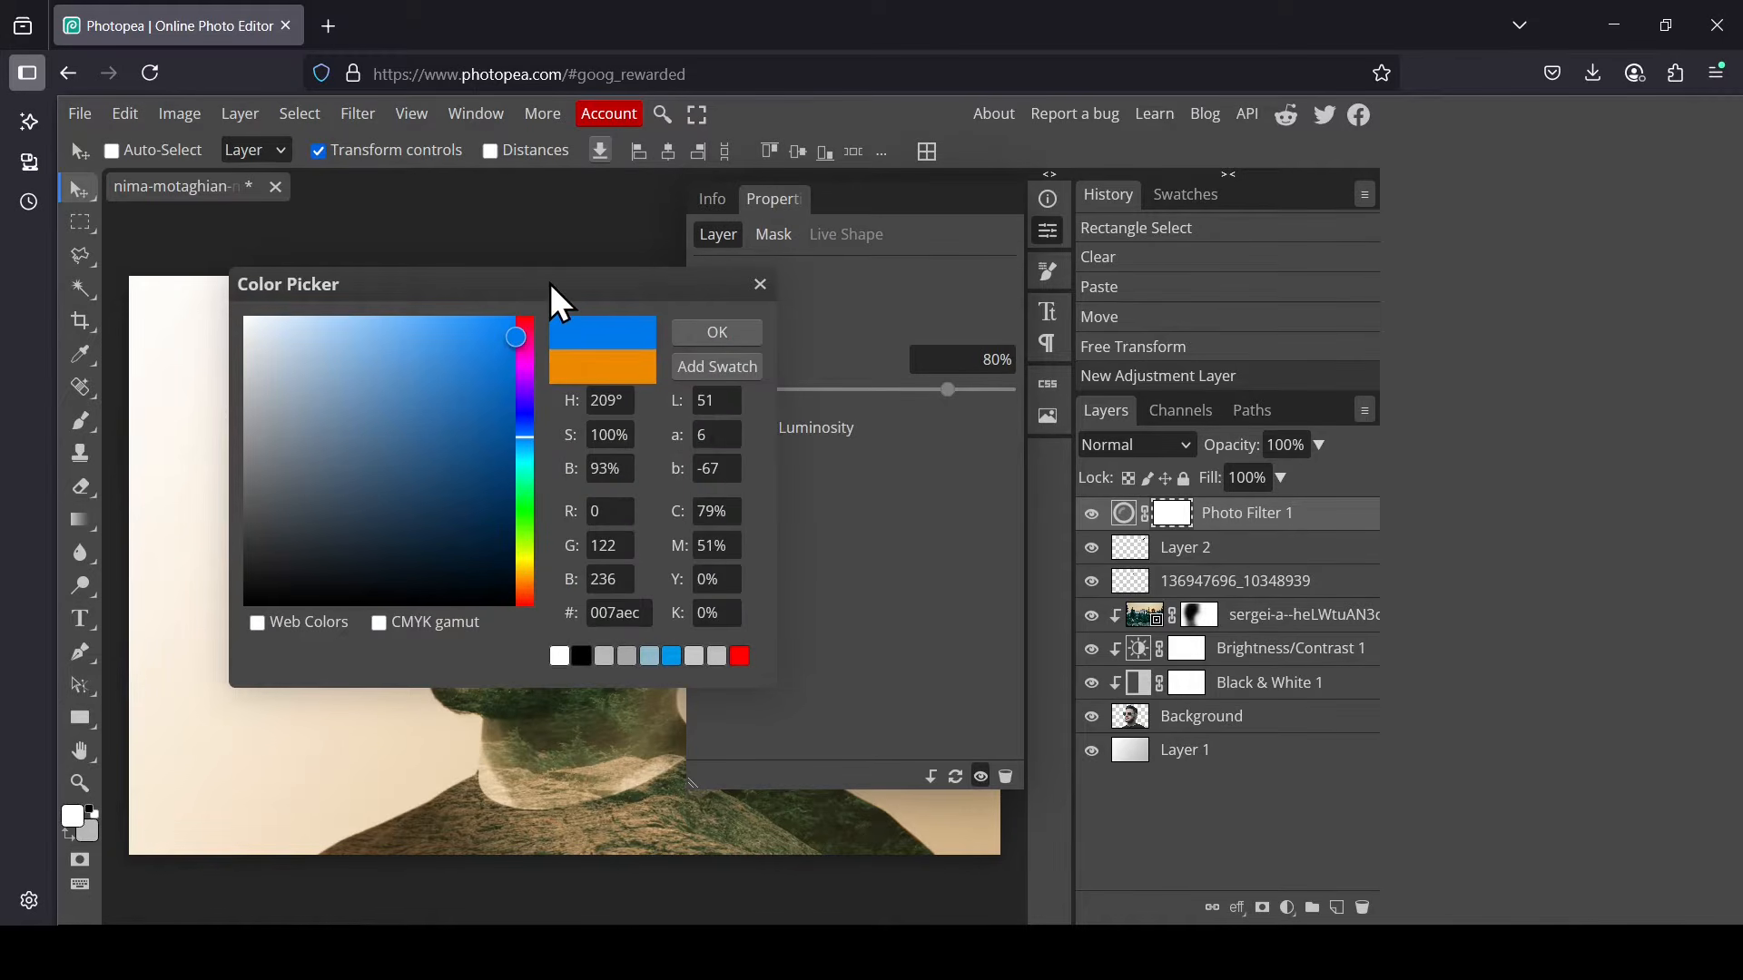
pyautogui.moveTo(551, 284); pyautogui.dragTo(1189, 270)
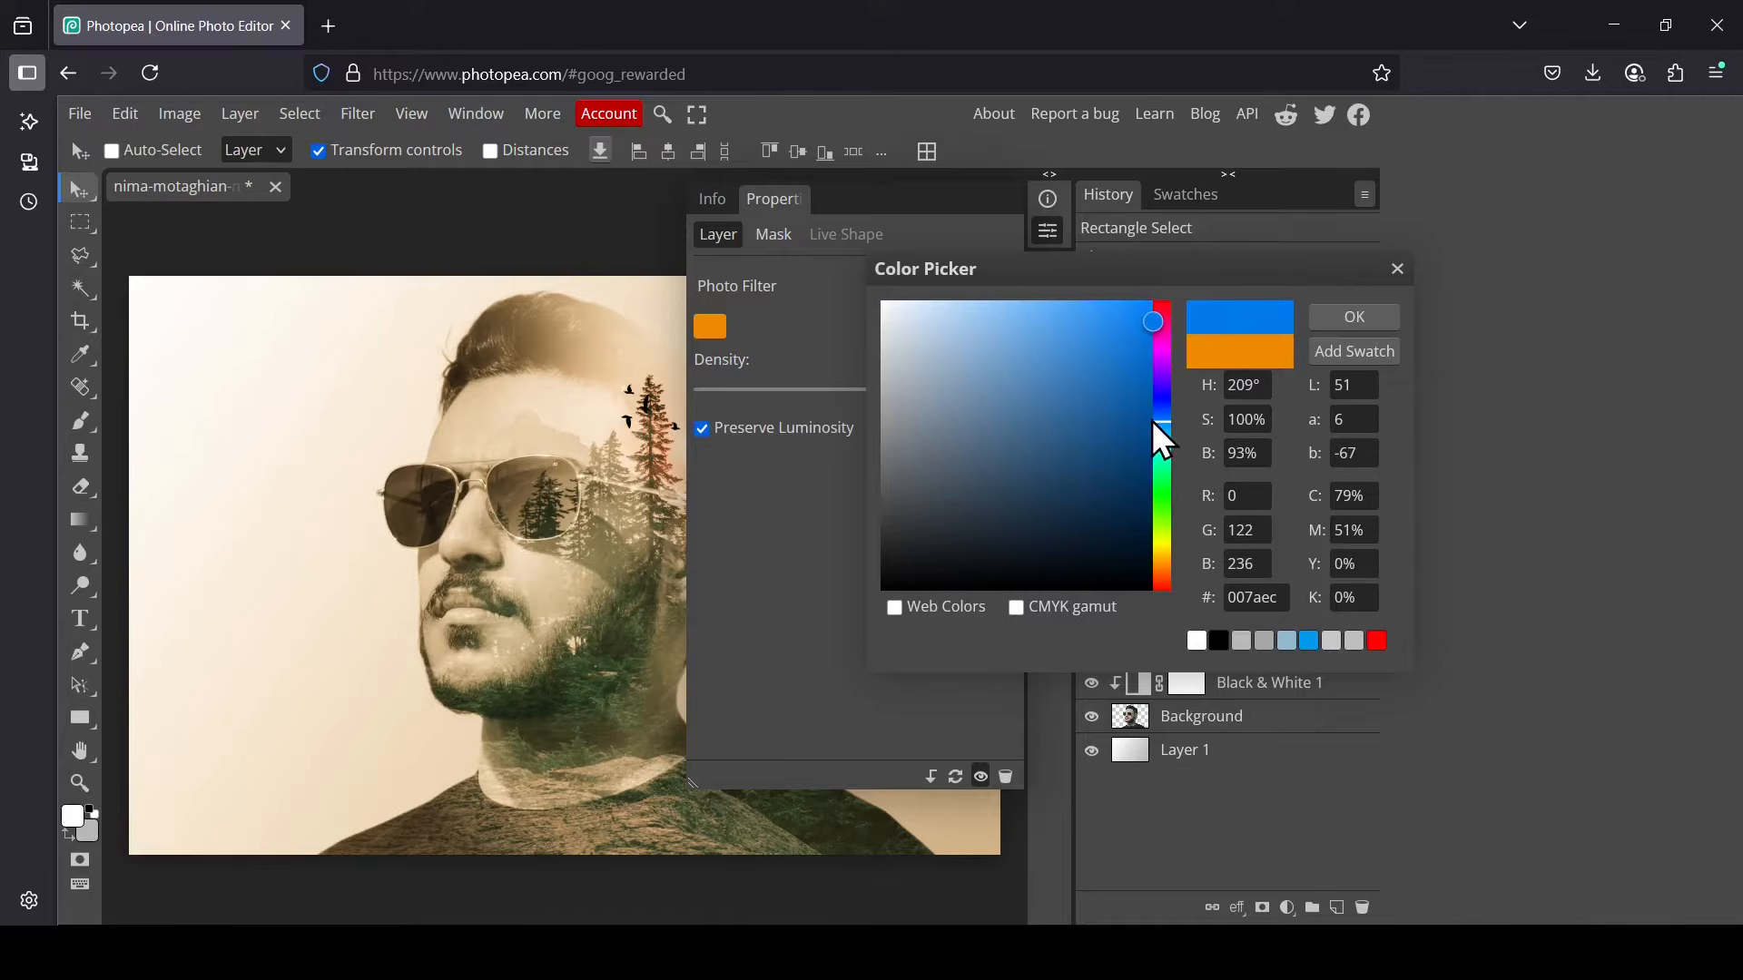
pyautogui.click(1164, 443)
pyautogui.click(1376, 319)
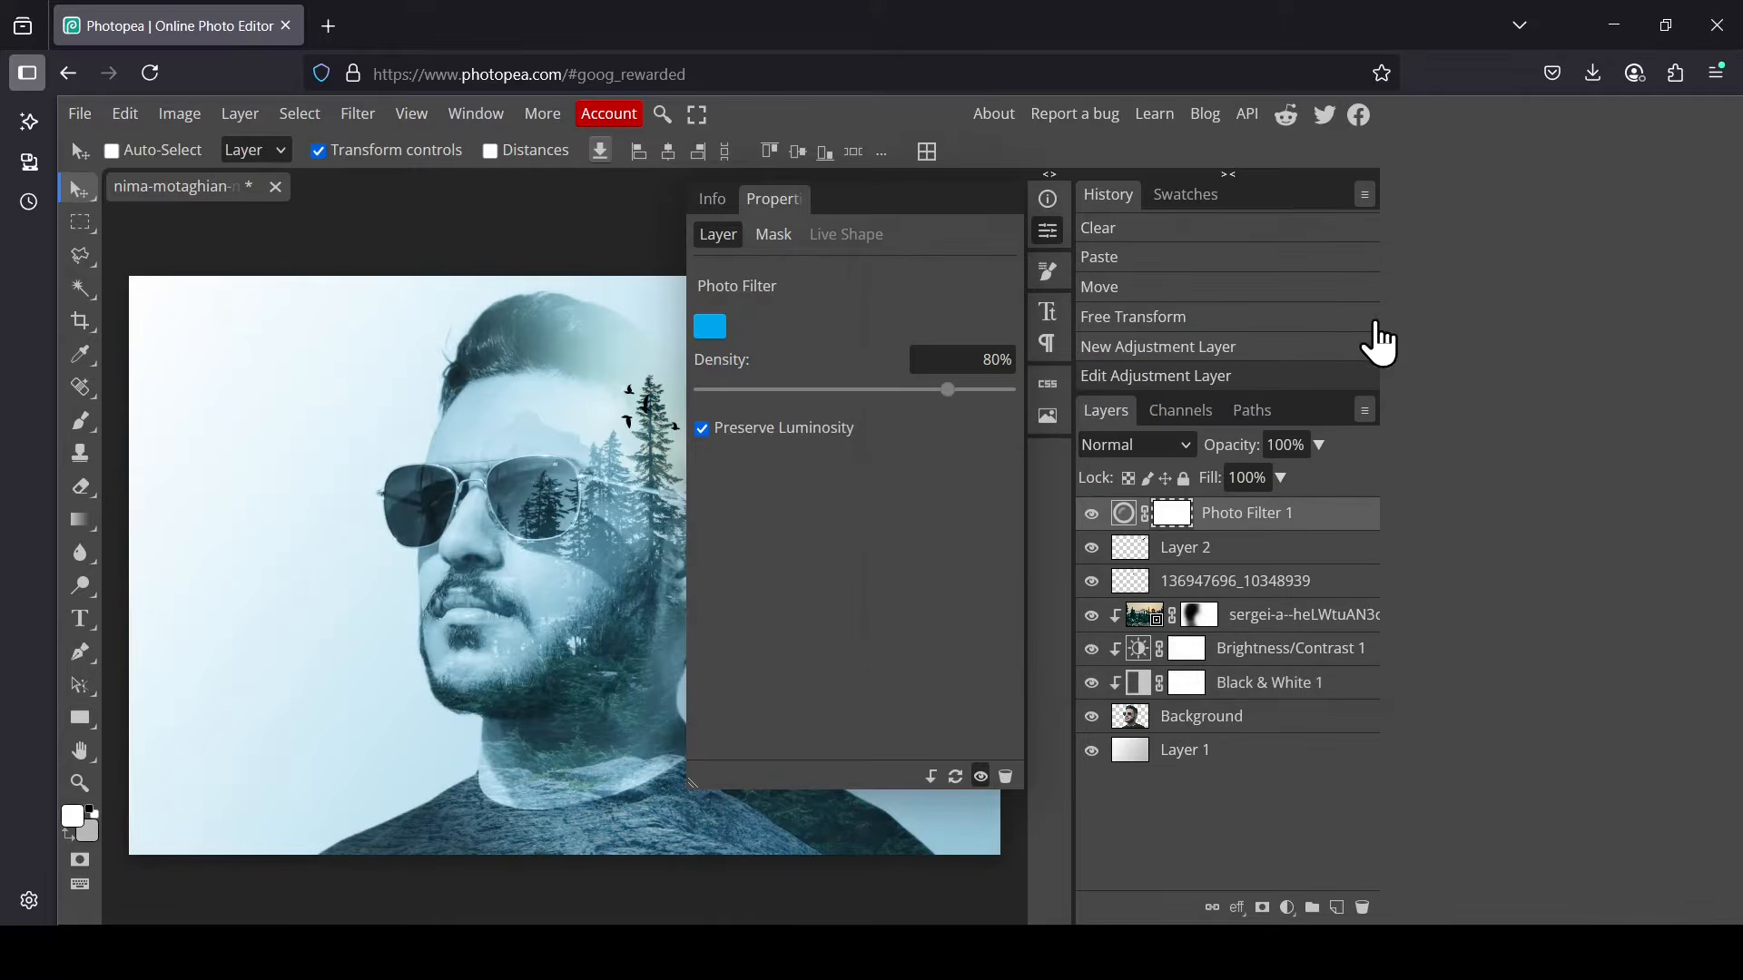
pyautogui.moveTo(950, 388); pyautogui.dragTo(755, 407)
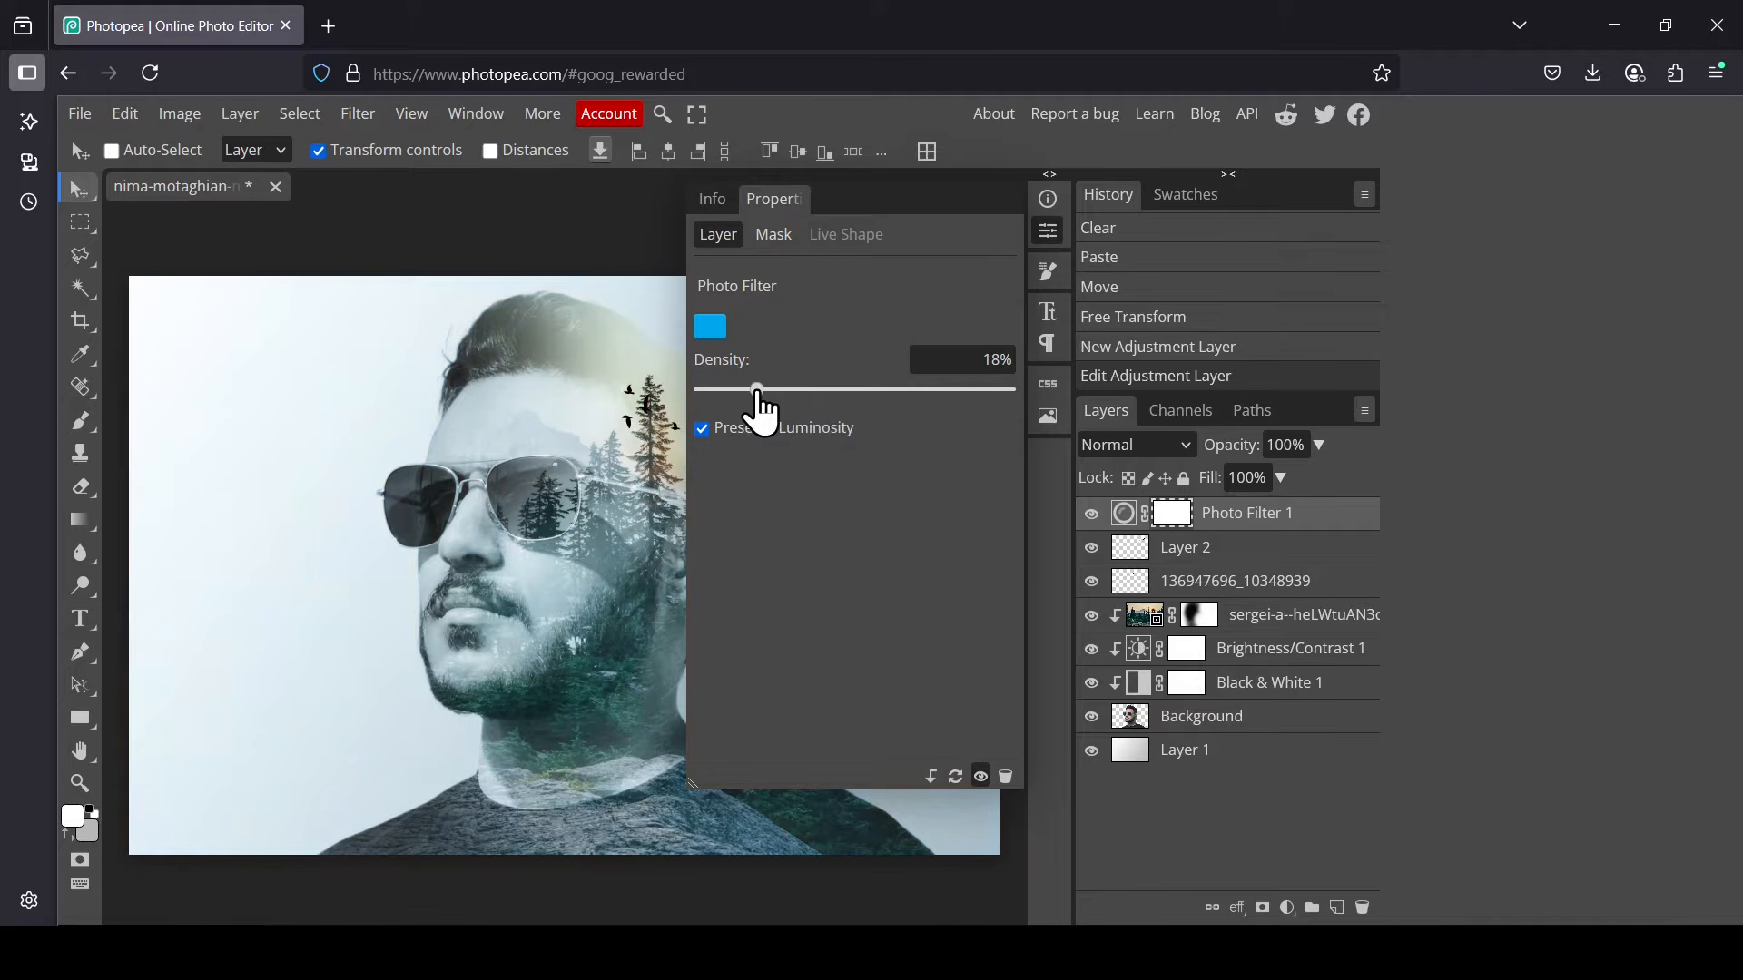
pyautogui.click(1044, 233)
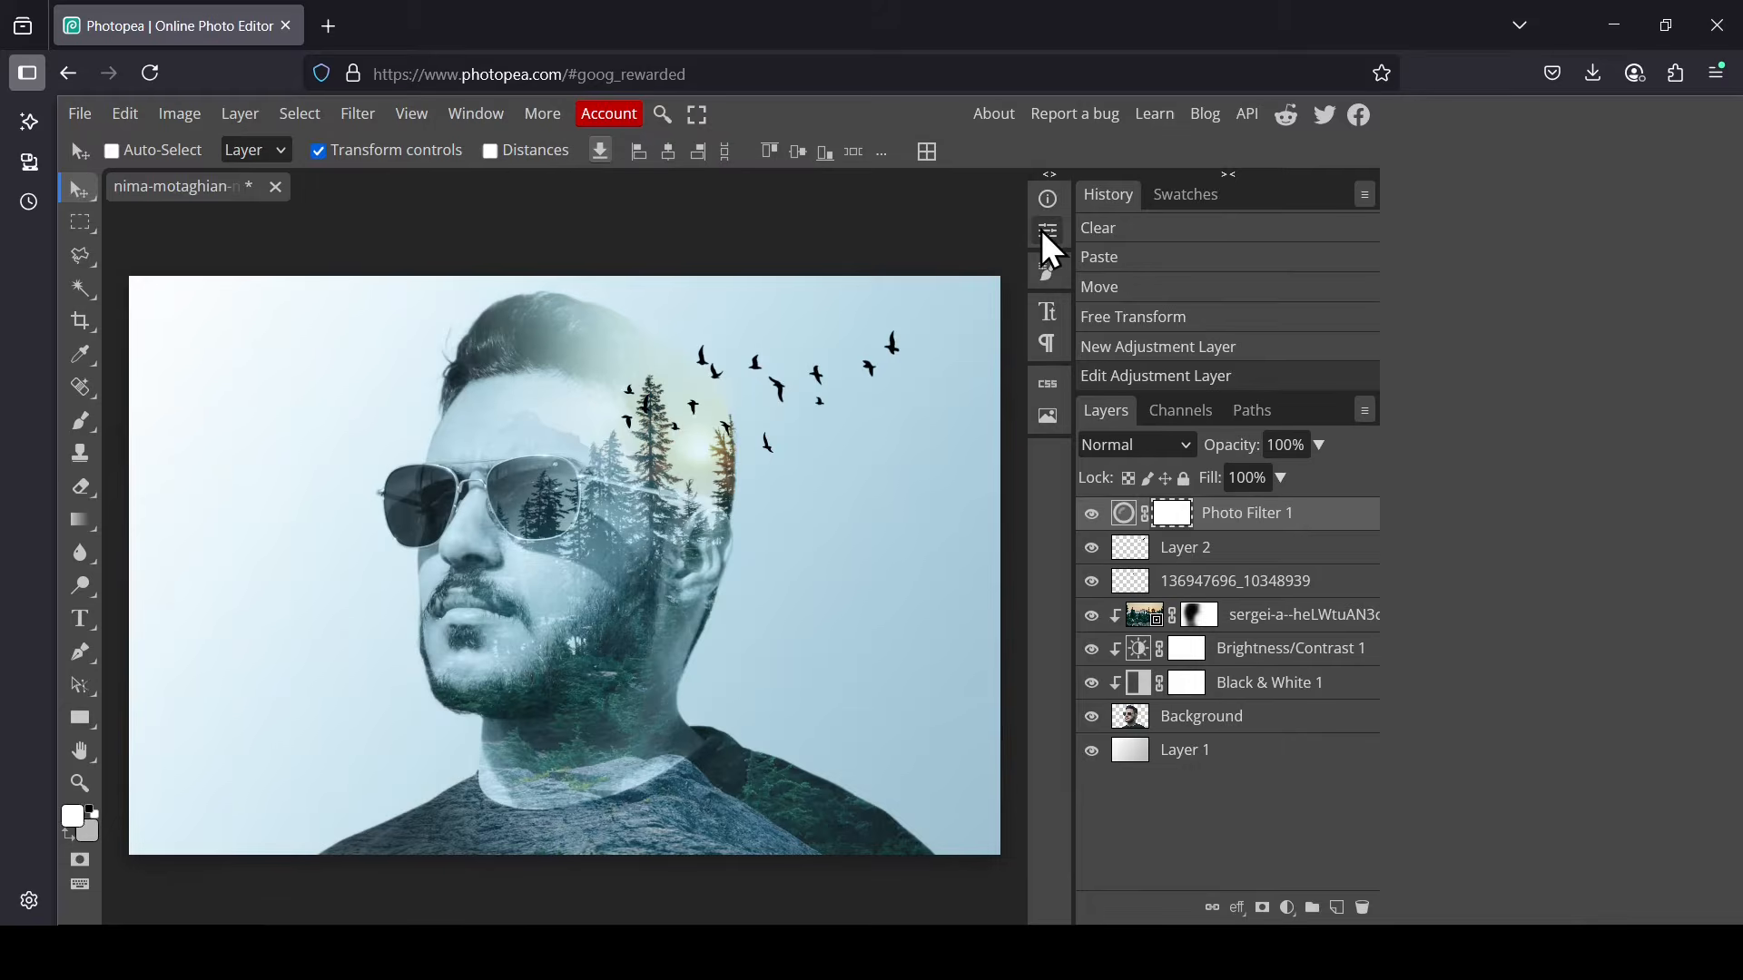
# - Lower the Photo Filter layer's opacity to 23%
pyautogui.click(1319, 446)
pyautogui.moveTo(1318, 474); pyautogui.dragTo(1267, 476)
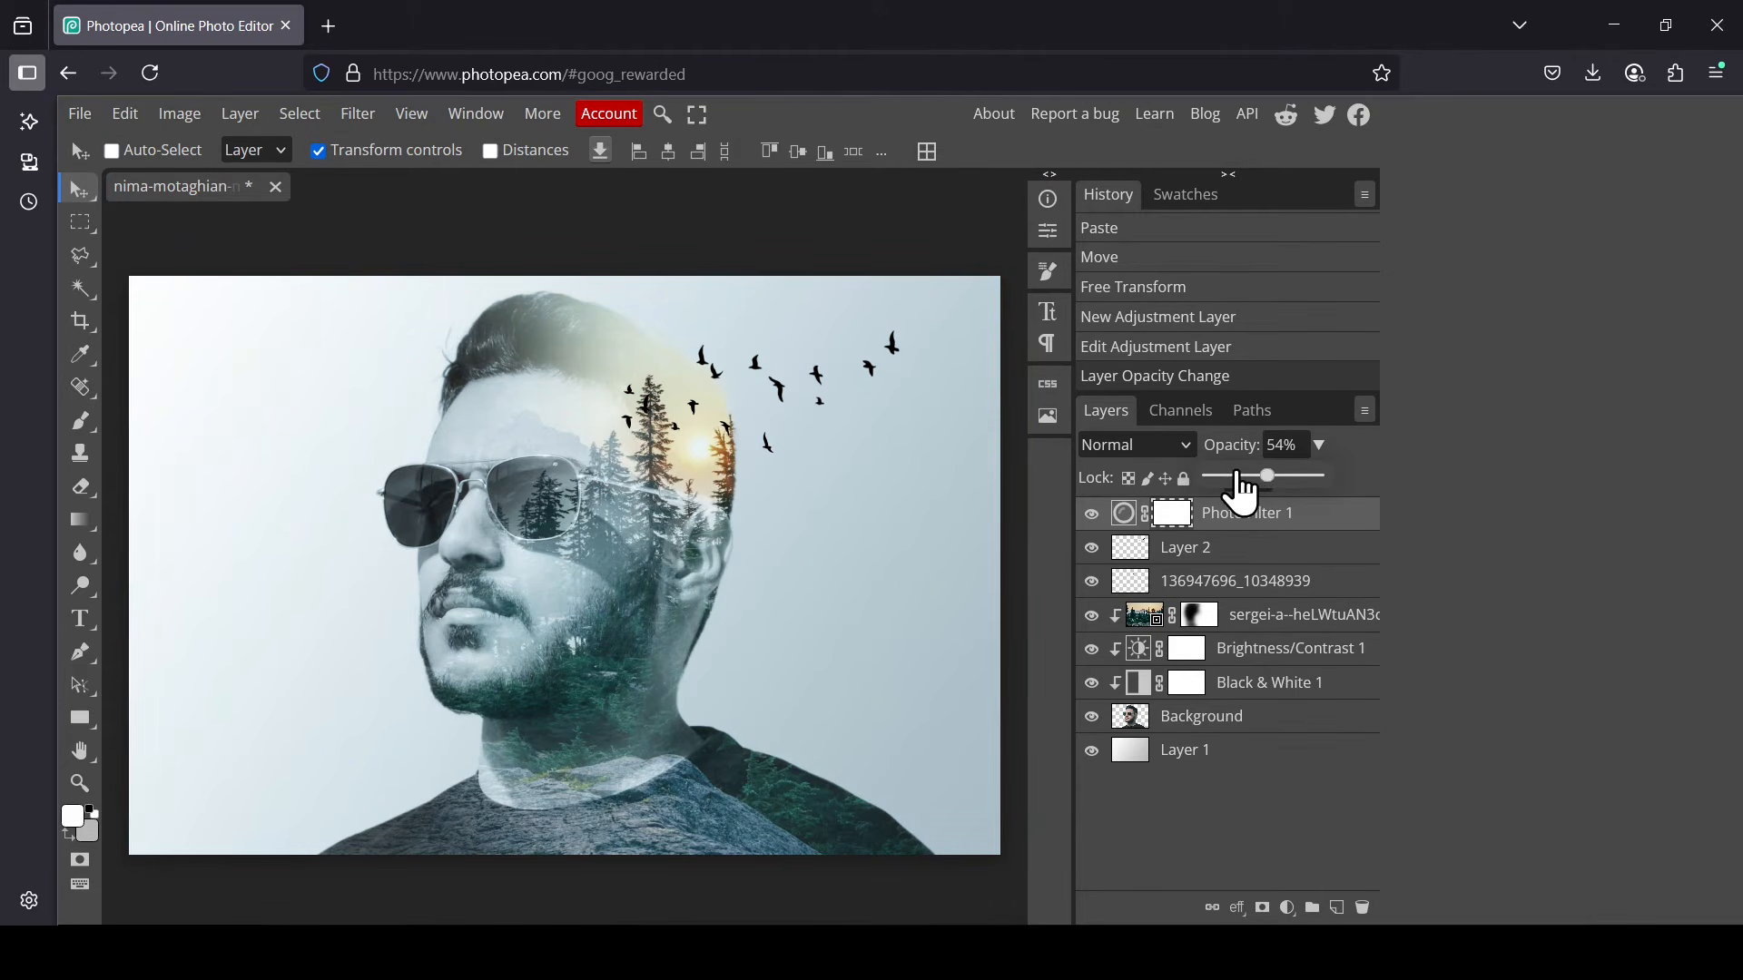
pyautogui.moveTo(1241, 481); pyautogui.dragTo(1235, 481)
pyautogui.click(1567, 526)
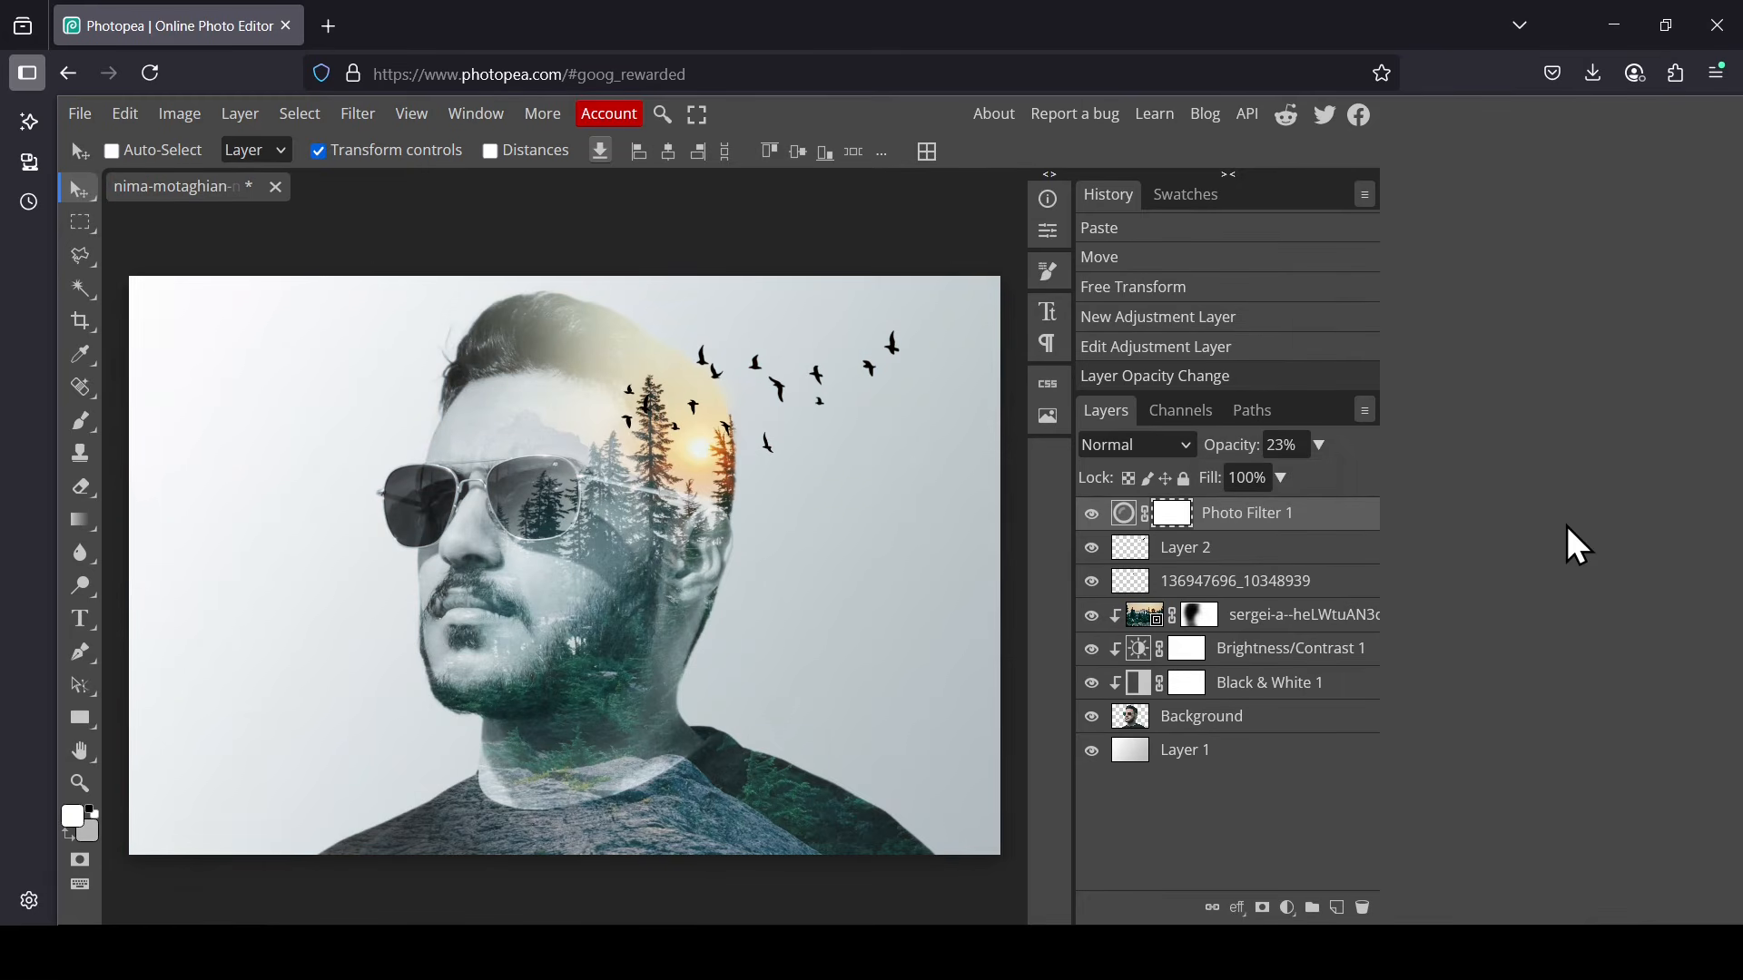